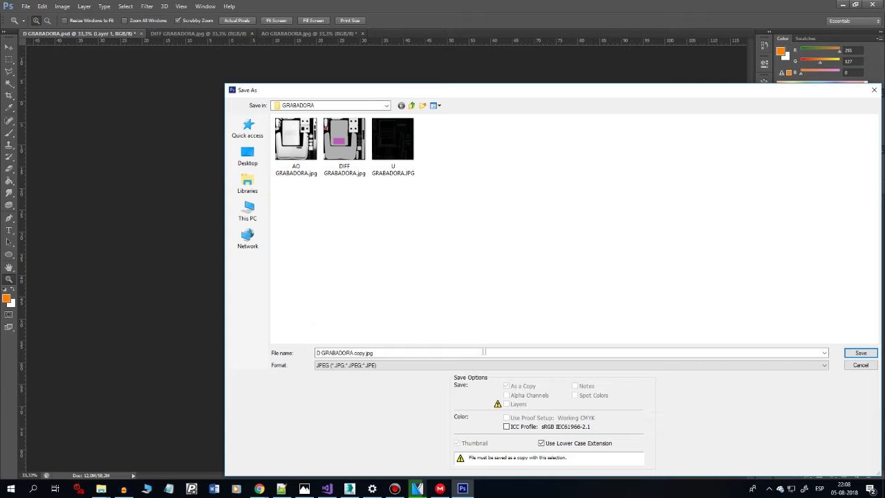
Save a JPEG copy as D GRABADORA.jpg in the GRABADORA folder at maximum quality 12, using progressive format with 3 scans
left_click_drag(354, 353, 412, 359)
key("BackSpace")
key("Return")
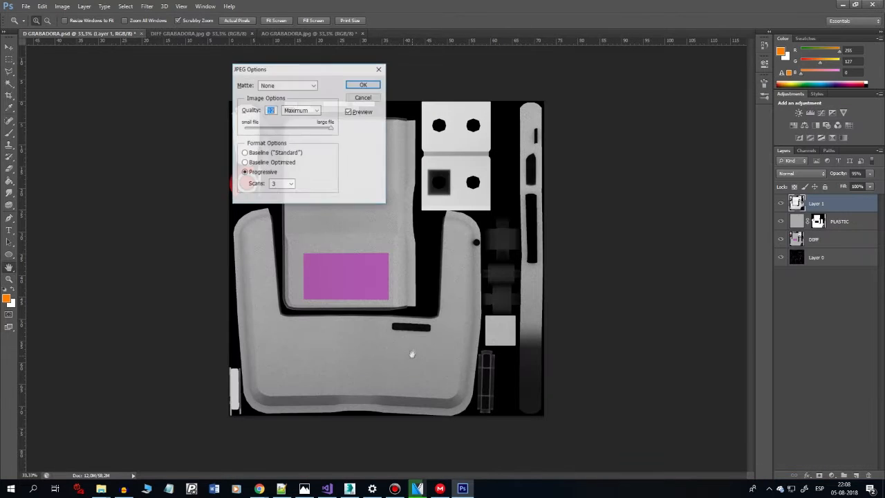
key("Return")
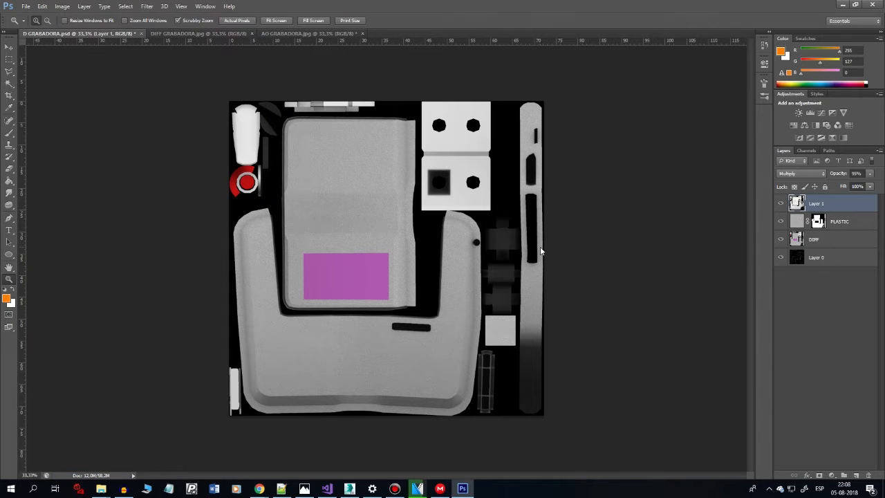
key("ctrl+shift+s")
key("Escape")
Switch to 3ds Max, delete the skylight at the ground plane's edge, and save the scene incrementally as GRABADORA 01_03.max
left_click(353, 488)
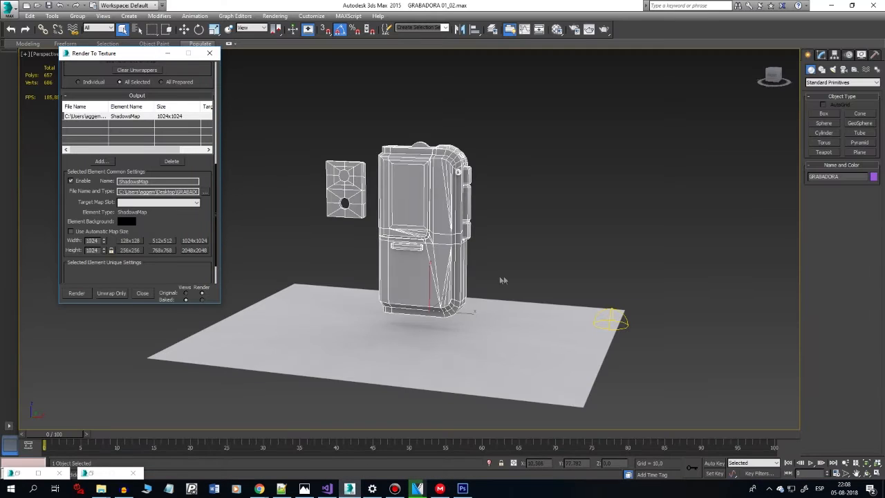
left_click(608, 319)
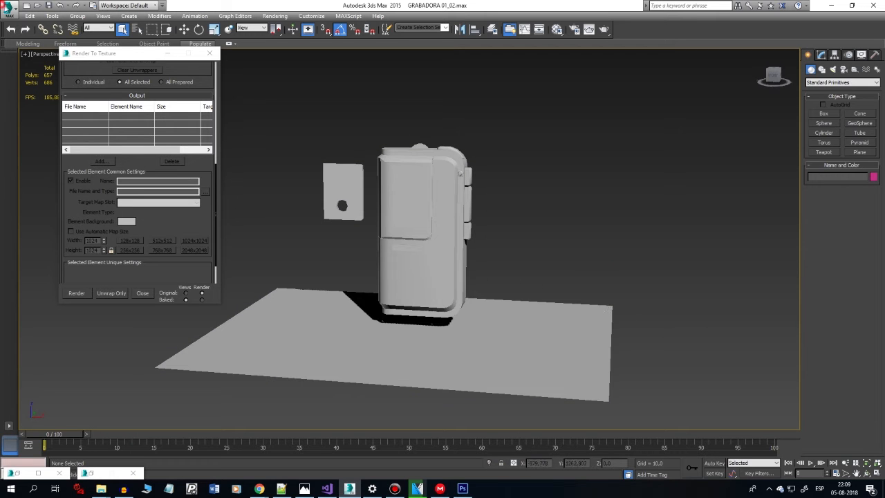
left_click(8, 8)
left_click(35, 92)
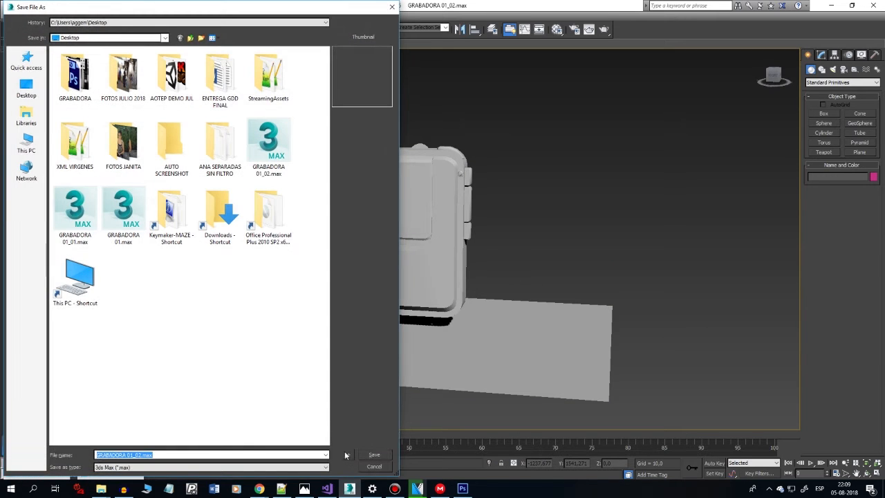
left_click(349, 455)
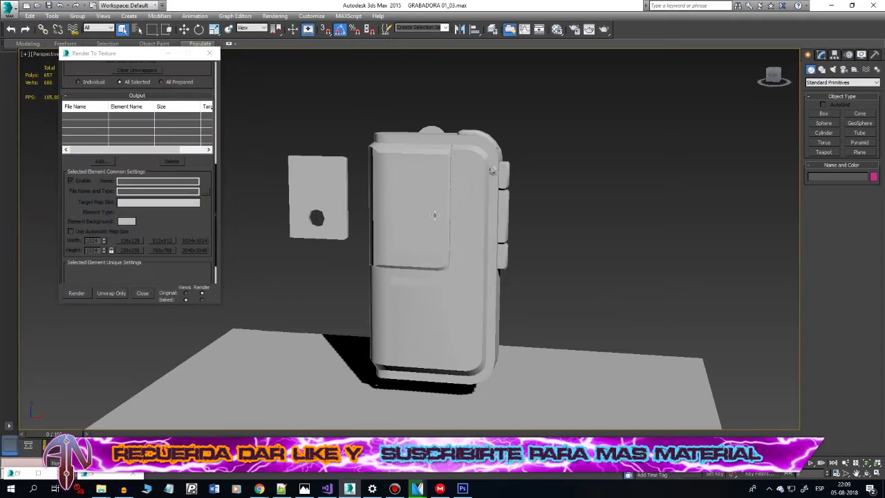
Select the recorder model and load D GRABADORA.jpg from the GRABADORA folder as the diffuse bitmap of an unused material
left_click(434, 214)
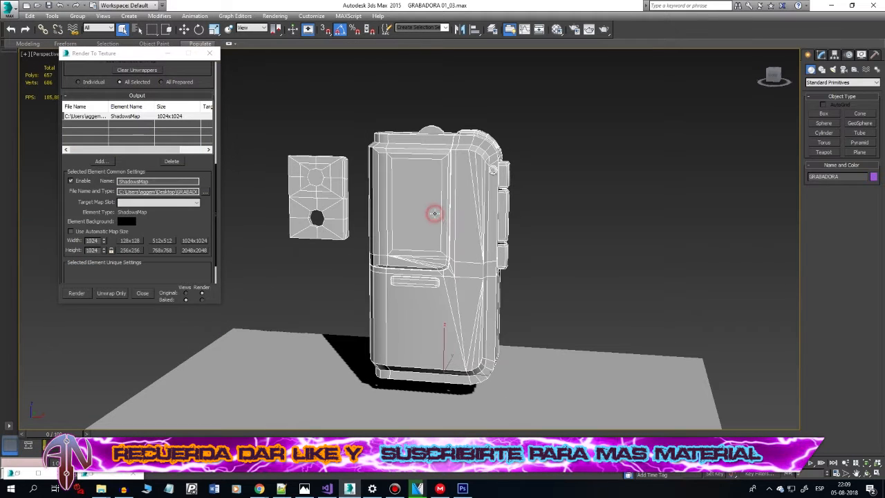
left_click(174, 53)
mouse_move(449, 213)
left_mouse_down()
mouse_move(445, 199)
mouse_move(445, 208)
left_mouse_up()
scroll(446, 199, "down", 2)
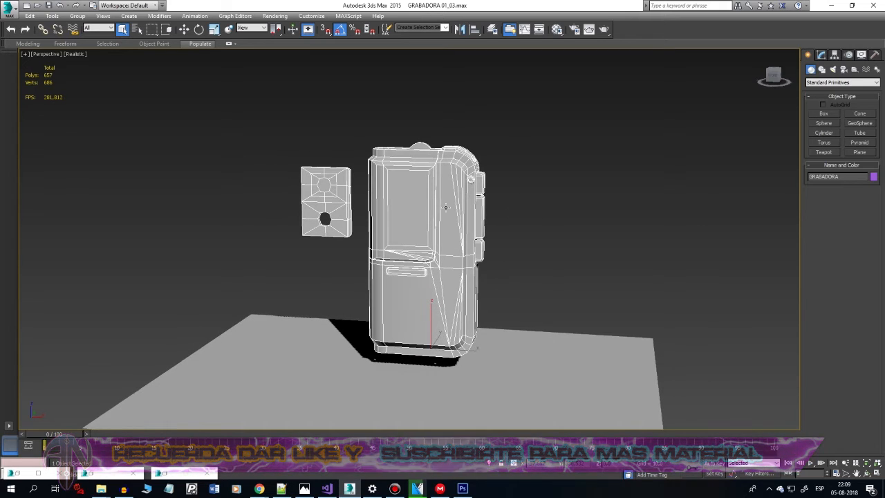
key("m")
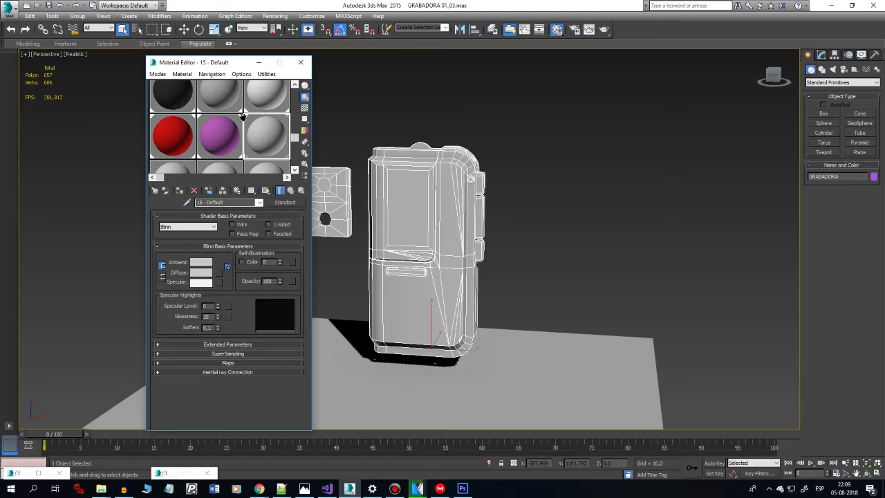
left_click(295, 169)
left_click(190, 153)
left_click(220, 274)
double_click(377, 139)
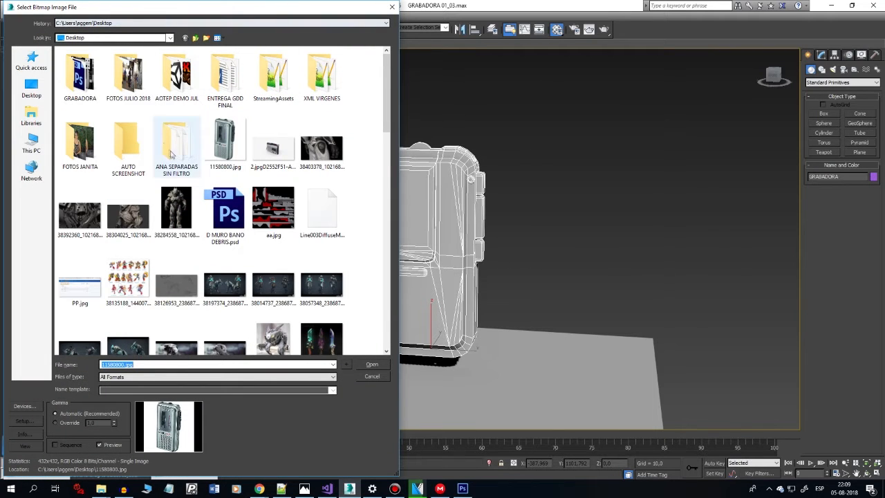
double_click(87, 78)
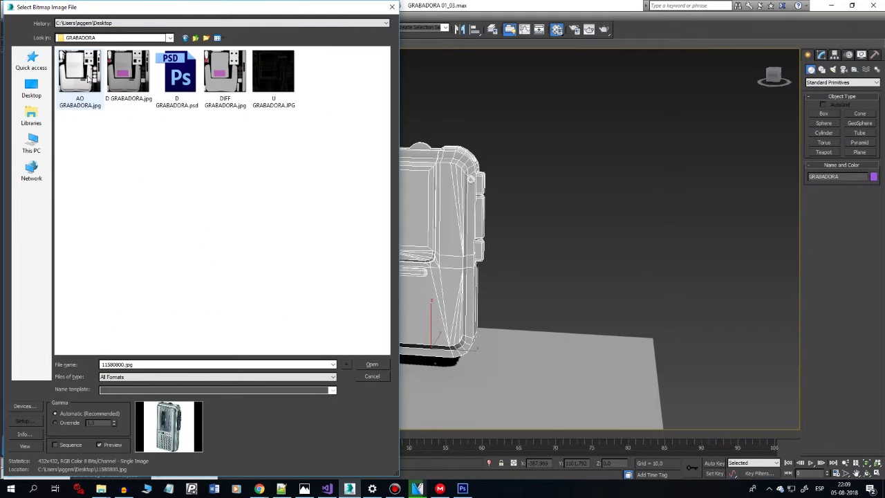
left_click(125, 78)
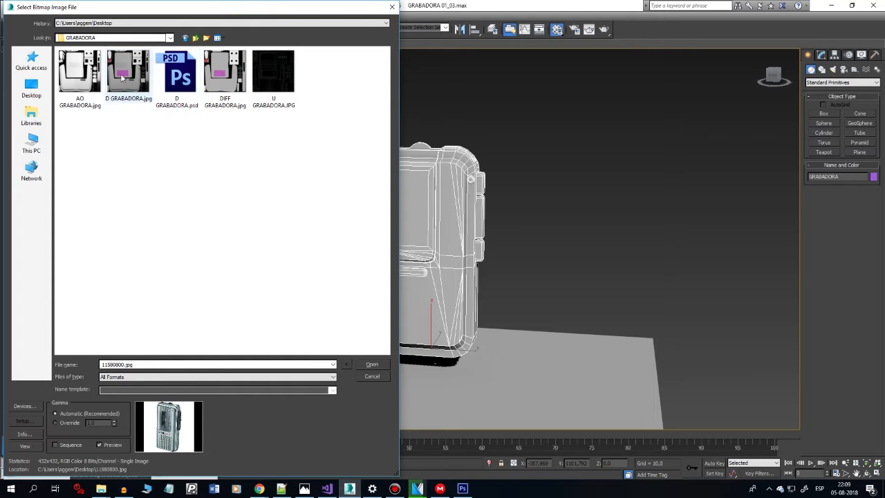
double_click(133, 75)
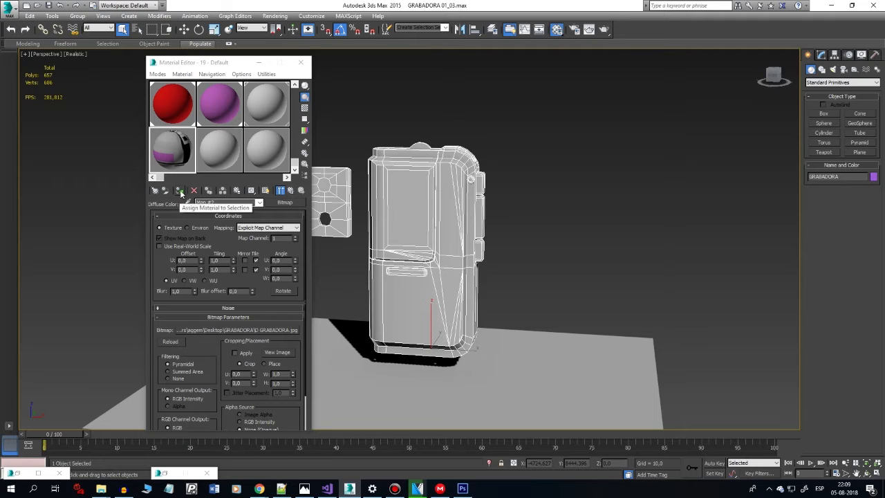
Assign the textured material to the recorder, show its map in the viewport, and inspect the textured model
left_click(180, 191)
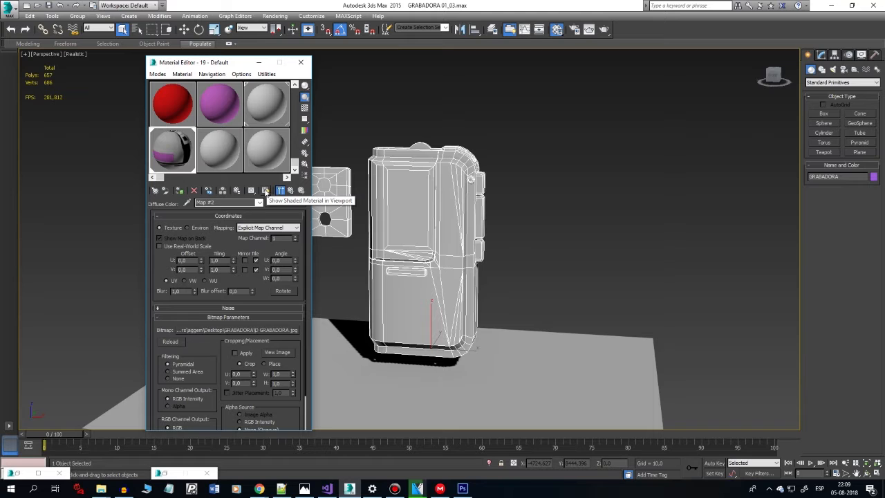
left_click(266, 191)
left_click(258, 62)
left_click(370, 103)
mouse_move(546, 229)
left_mouse_down()
mouse_move(405, 233)
mouse_move(563, 231)
mouse_move(533, 229)
mouse_move(498, 279)
mouse_move(496, 251)
mouse_move(420, 255)
mouse_move(516, 243)
mouse_move(503, 244)
left_mouse_up()
scroll(503, 244, "down", 2)
scroll(503, 244, "up", 3)
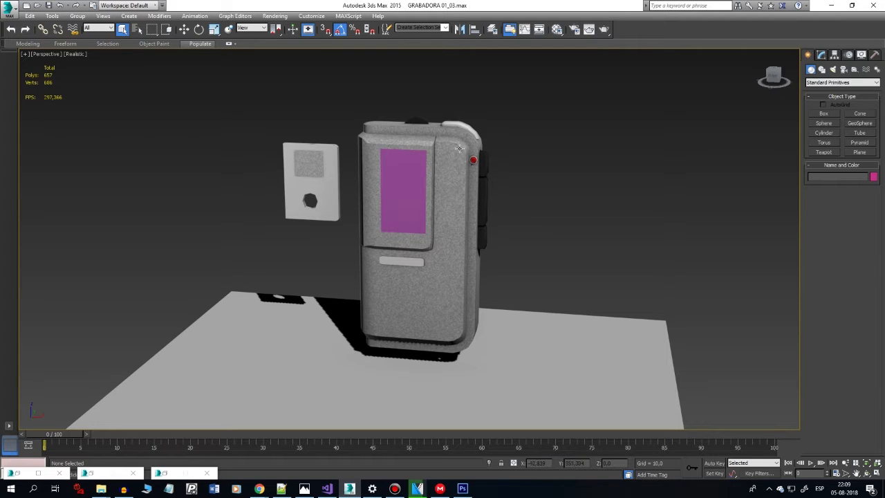
scroll(441, 215, "up", 3)
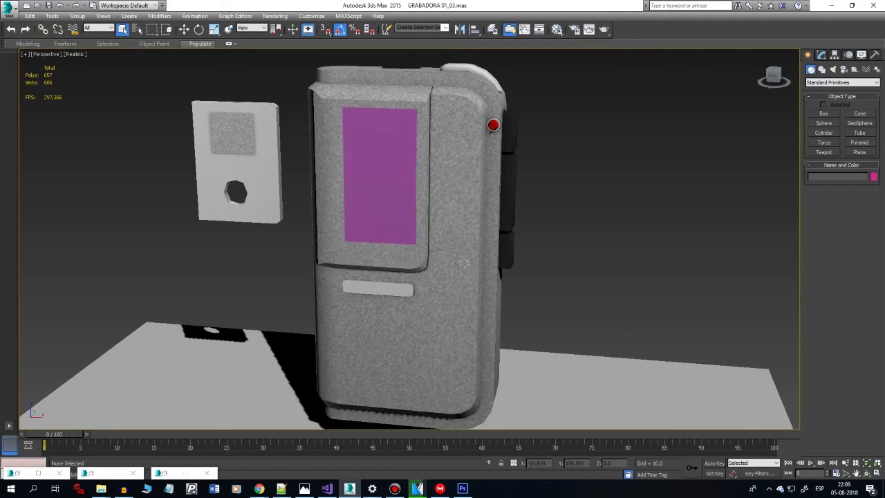
scroll(462, 258, "down", 3)
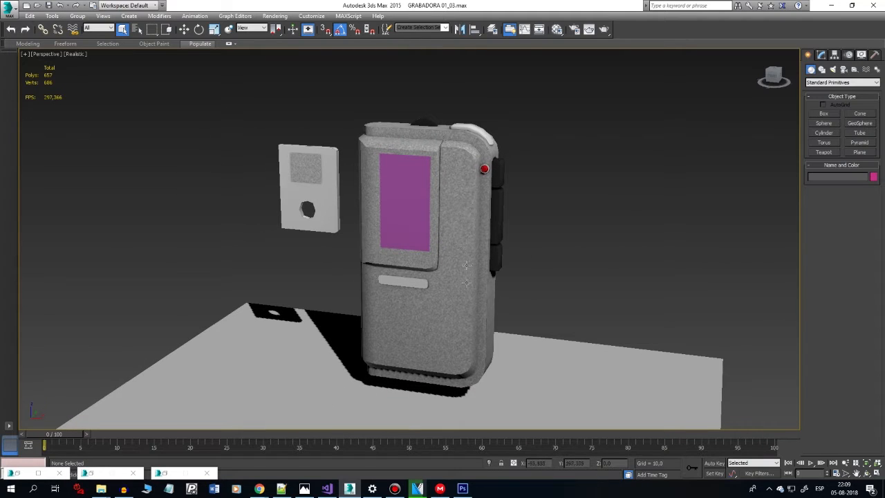
Switch to Photoshop and delete the layer mask of the PLASTIC layer
left_click(464, 490)
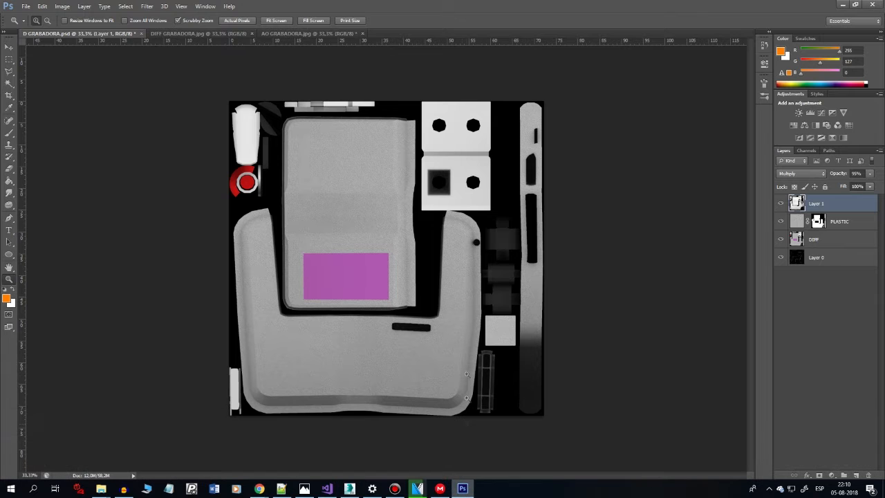
left_click(350, 321)
left_click(351, 320)
left_click_drag(368, 372, 414, 291)
left_click(405, 315)
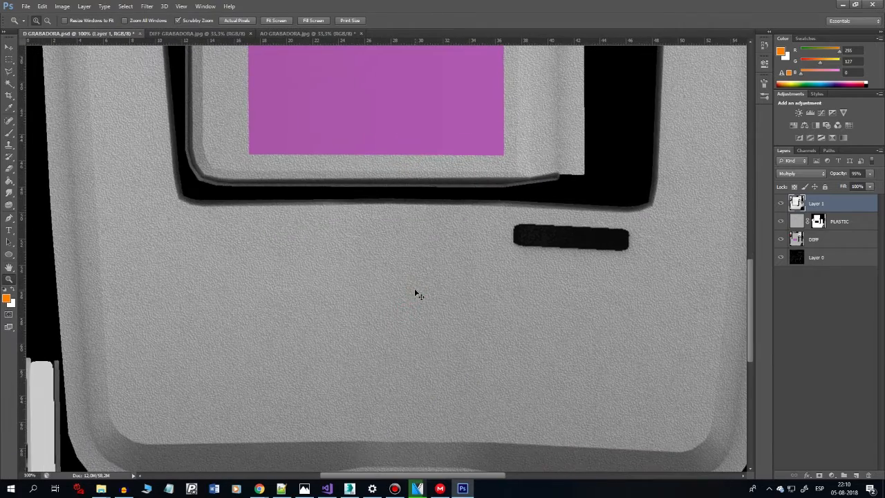
left_click(415, 291, "alt")
left_click(797, 222)
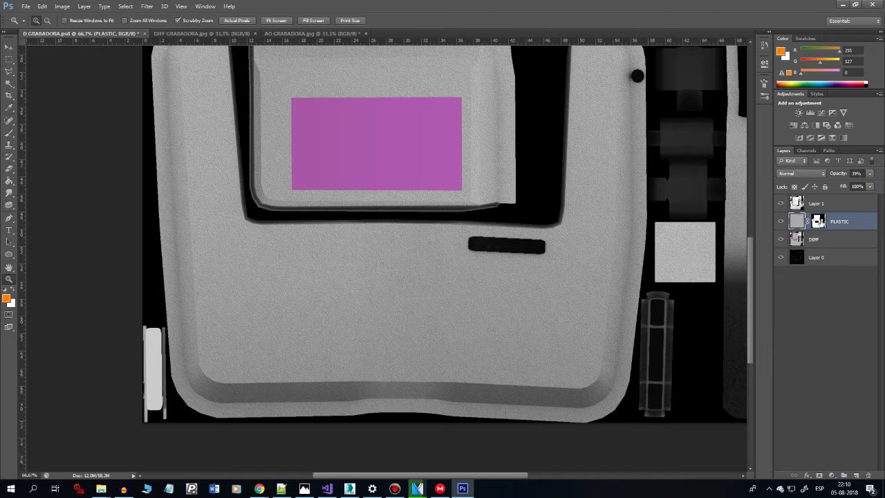
right_click(818, 221)
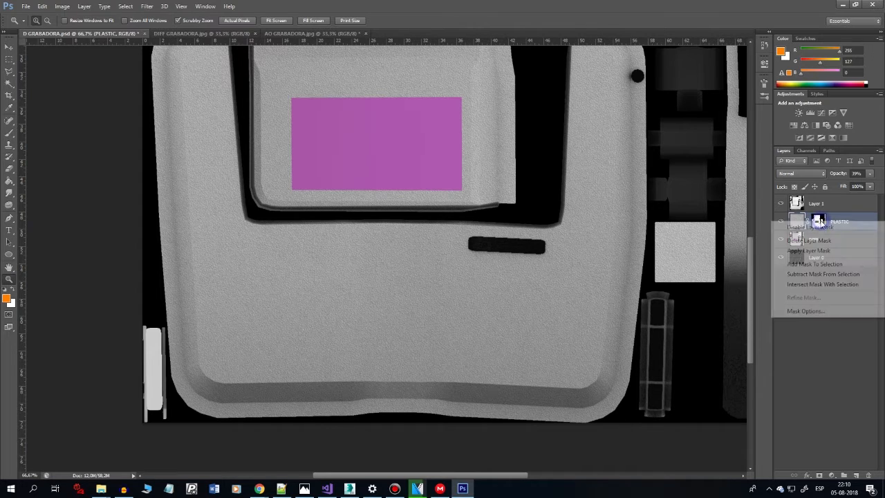
left_click(821, 239)
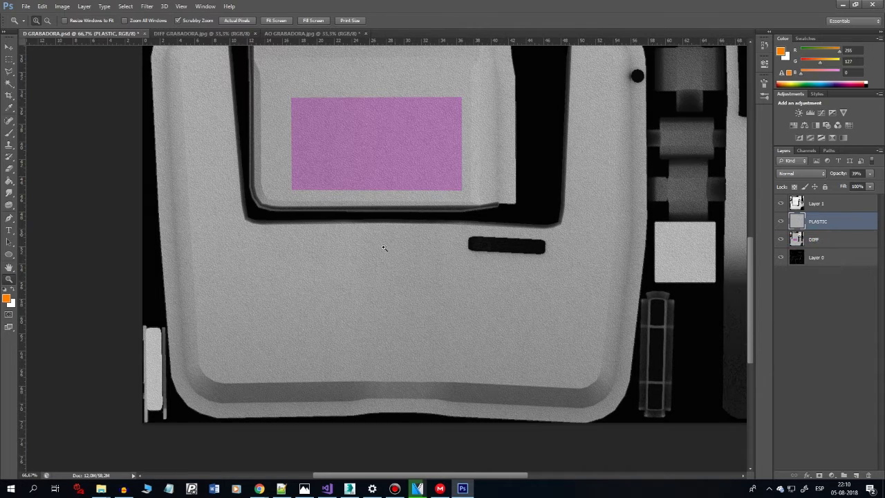
Scale the PLASTIC layer proportionally to about 48% from its lower-left corner for a finer grain
key("ctrl+minus")
key("ctrl+minus")
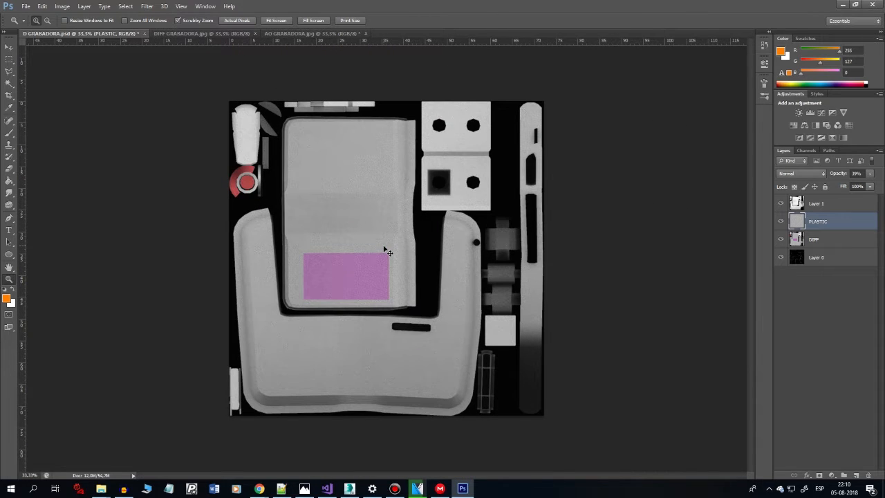
key("ctrl+t")
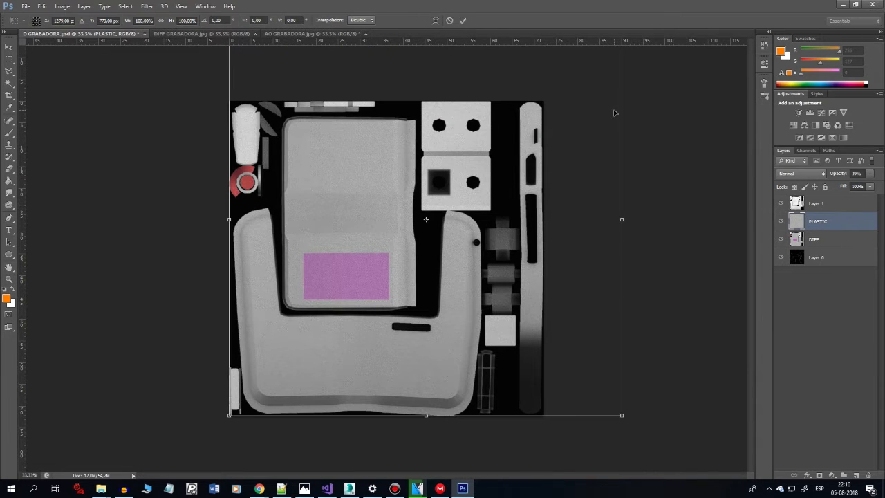
key("ctrl+minus")
left_click_drag(564, 83, 433, 225)
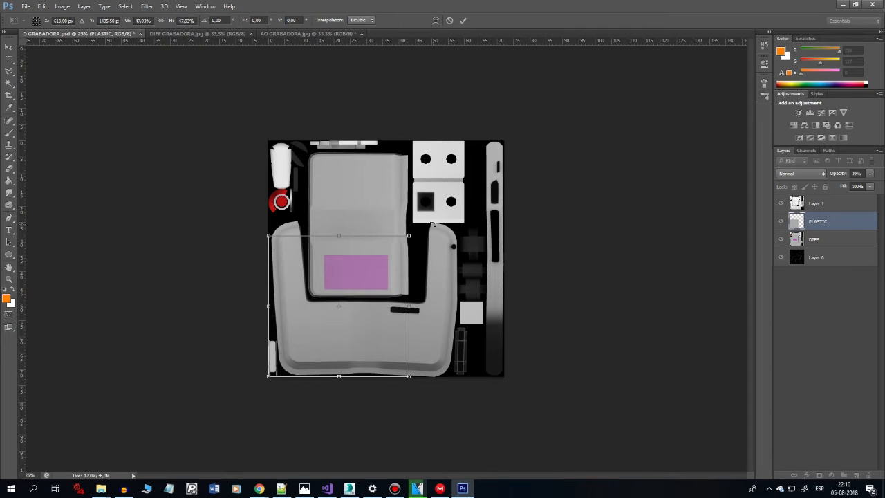
key("ctrl+plus")
key("ctrl+plus")
key("ctrl+plus")
left_click_drag(489, 296, 527, 161)
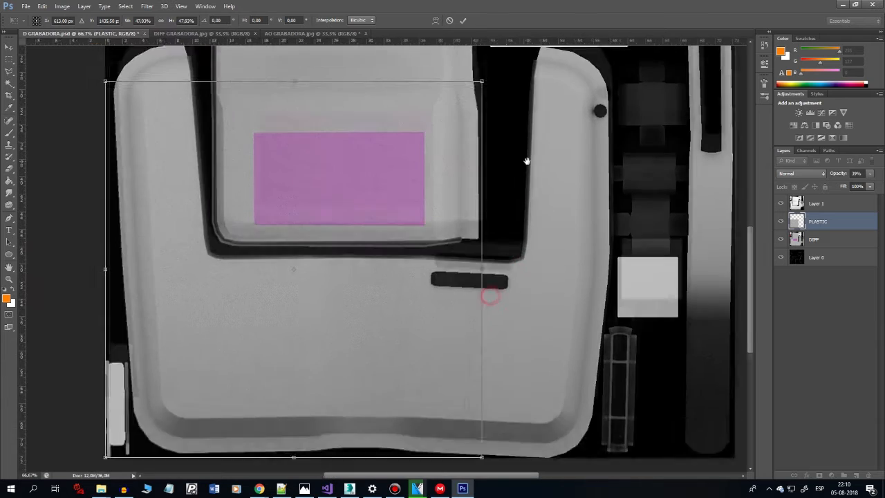
key("z")
key("ctrl+minus")
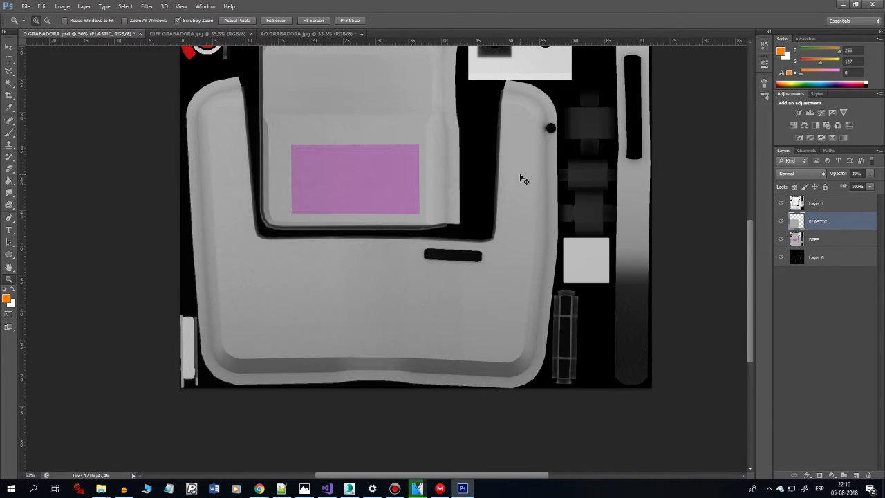
Duplicate the PLASTIC layer, place the copy to the right of the original, and merge the two layers
key("ctrl+j")
key("v")
left_click_drag(342, 285, 625, 310)
left_click(831, 242)
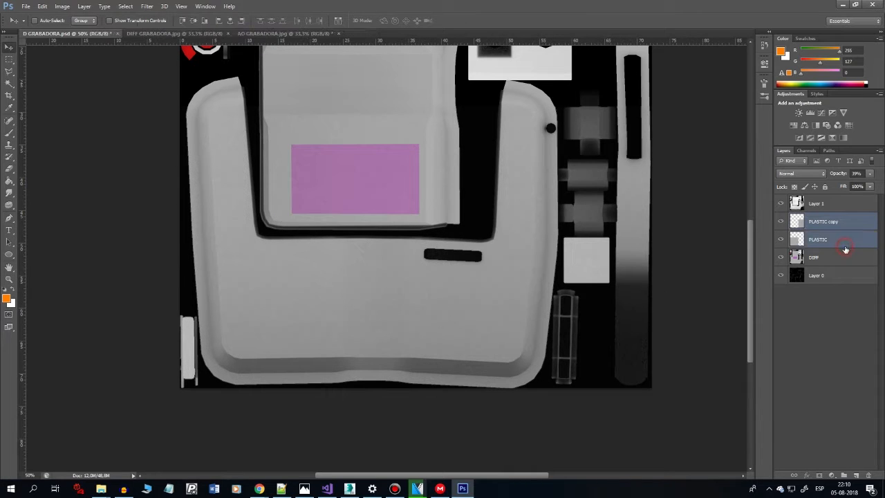
key("Delete")
key("0")
Duplicate the merged plastic layer, move the copy up over the upper half of the texture, and merge both layers
left_click_drag(520, 212, 497, 379)
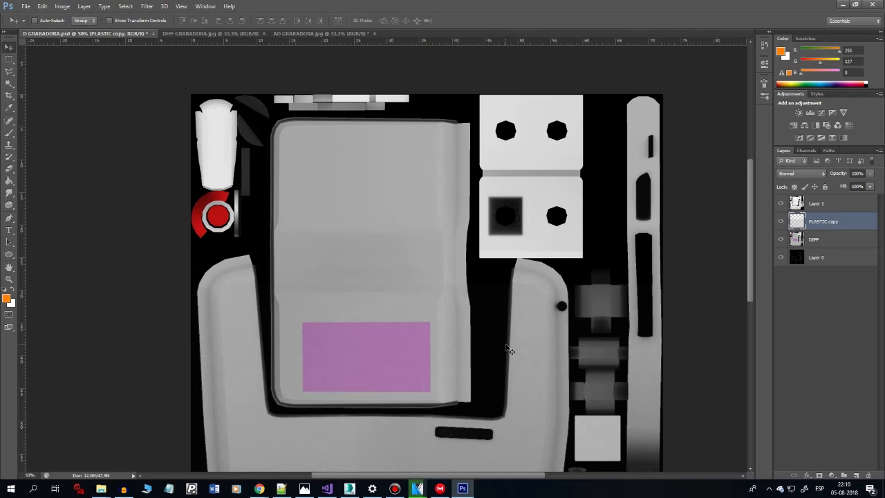
key("ctrl+j")
left_click_drag(488, 408, 456, 251)
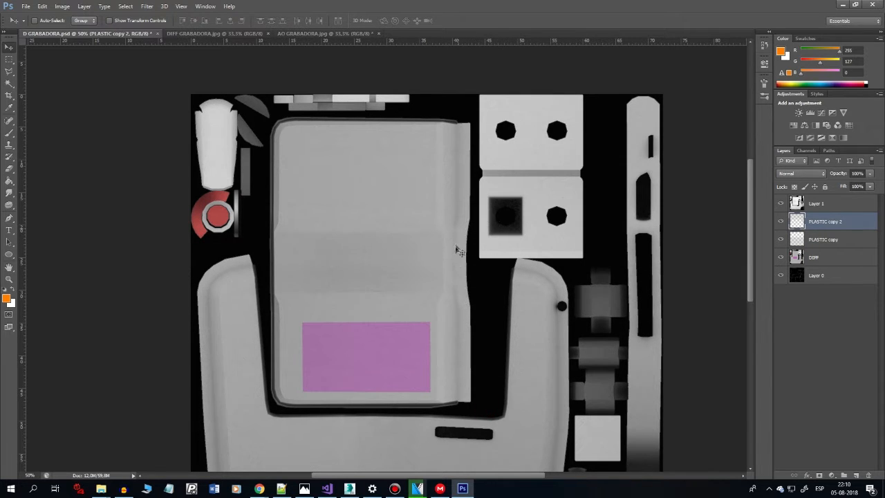
key("ctrl+plus")
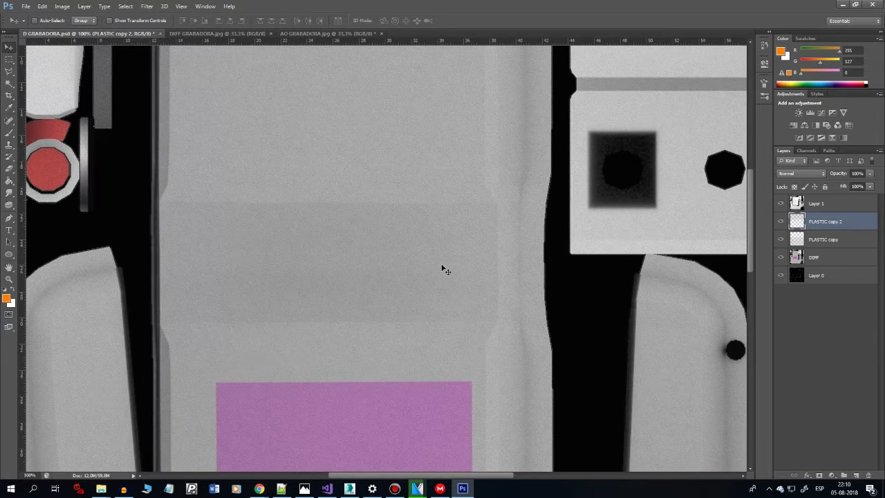
key("ctrl+minus")
left_click(842, 240)
key("Delete")
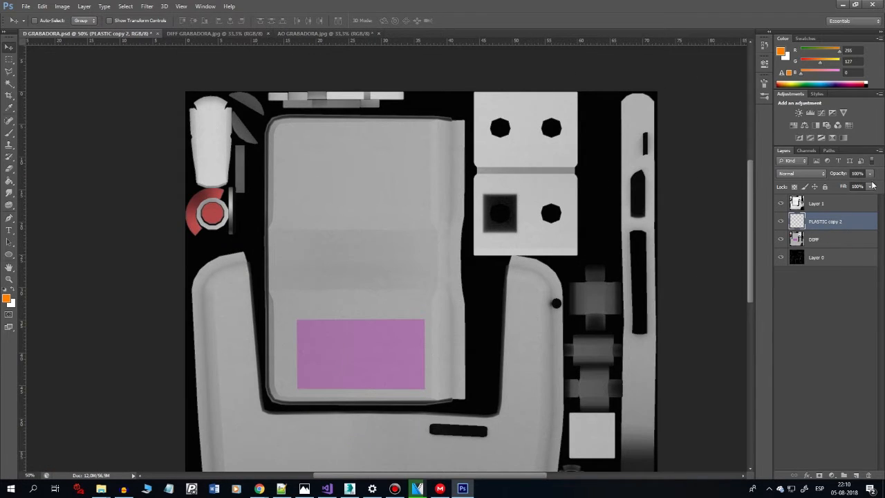
Hide the PLASTIC copy 2 layer and select the gray central panel on the DIFF layer with the Magic Wand
left_click_drag(479, 326, 530, 218)
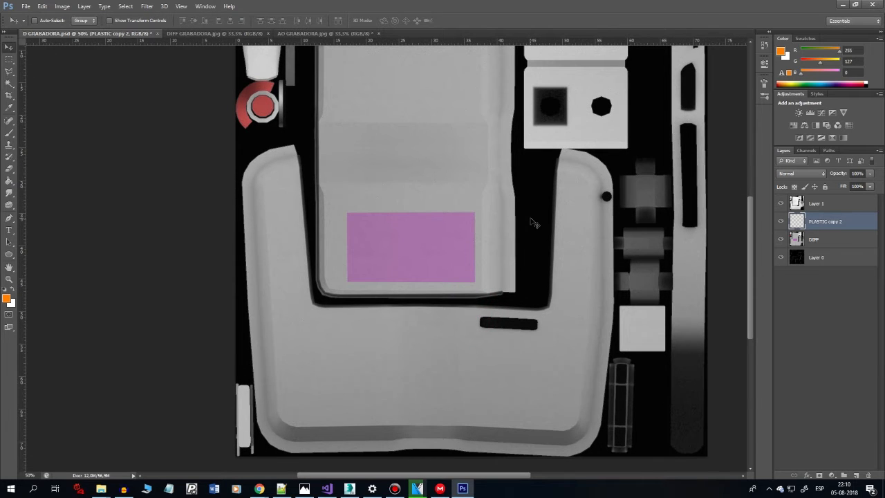
left_click(781, 222)
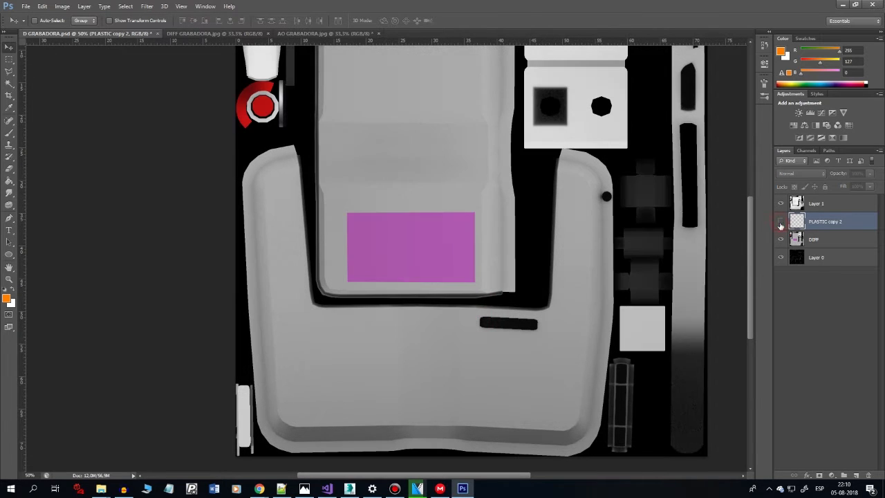
key("w")
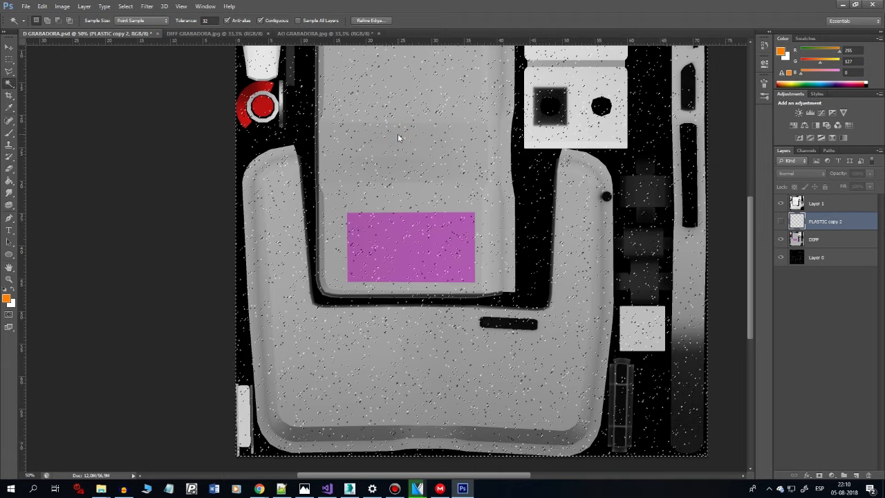
key("alt+bracketleft")
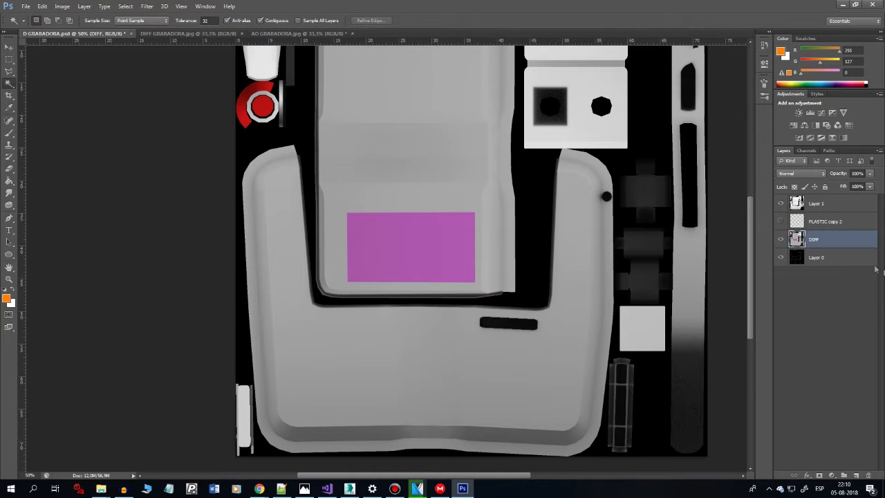
left_click(443, 155)
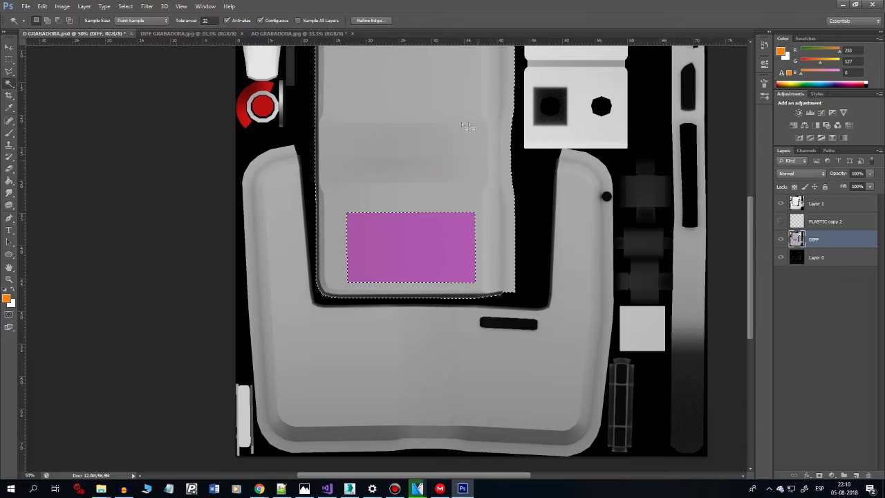
Extend the selection to all similar gray plastic areas across the DIFF layer
left_click_drag(462, 164, 443, 198)
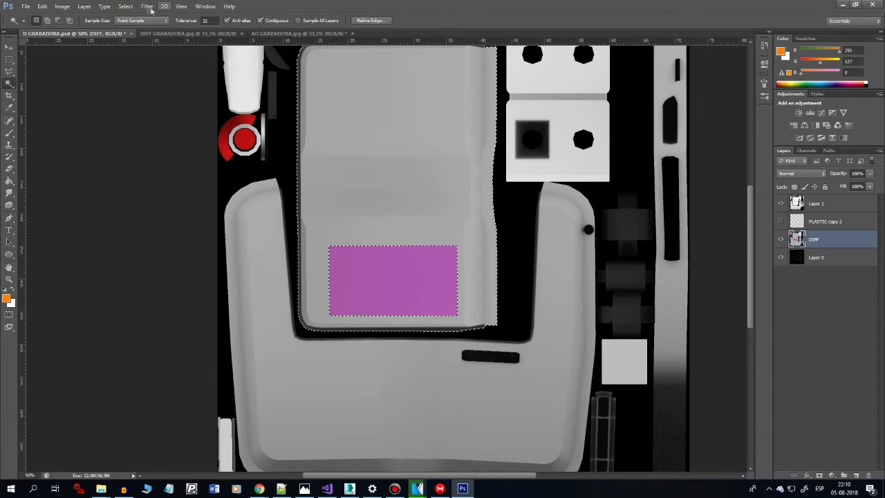
left_click(126, 6)
left_click(132, 129)
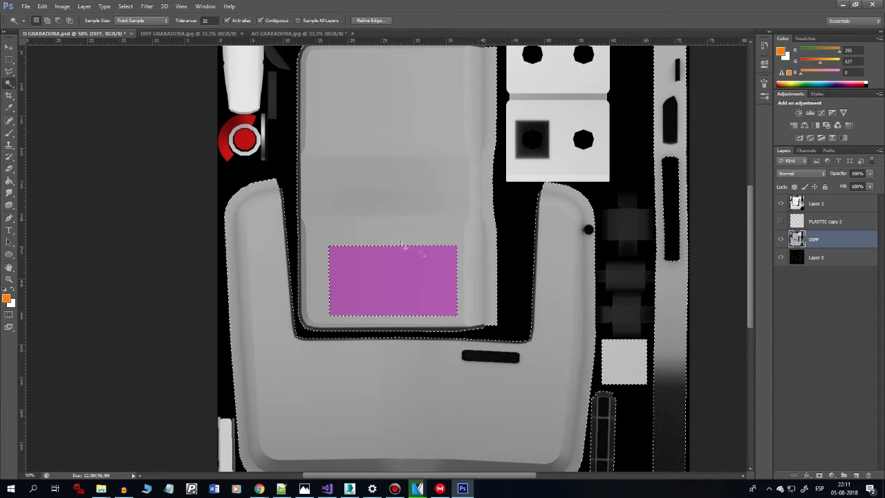
scroll(523, 237, "down", 3)
left_click_drag(595, 149, 629, 248)
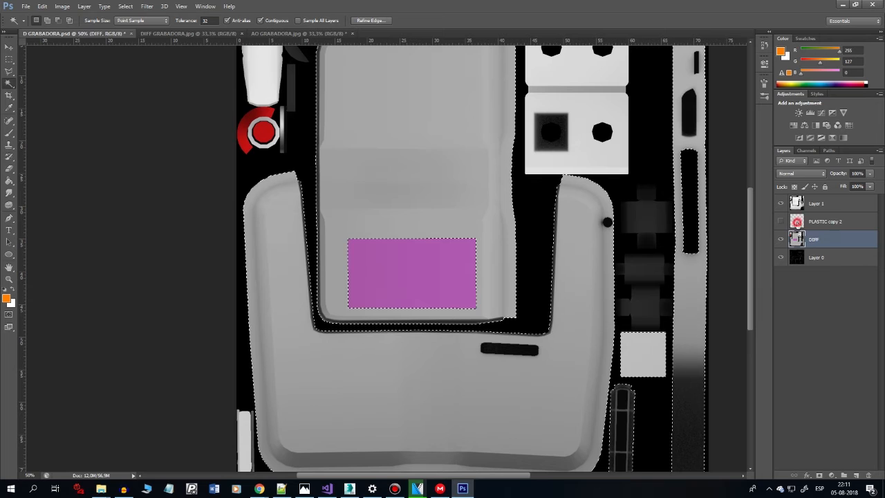
Show the PLASTIC copy 2 layer again and add a layer mask to it from the current selection
left_click(798, 222)
left_click(781, 221)
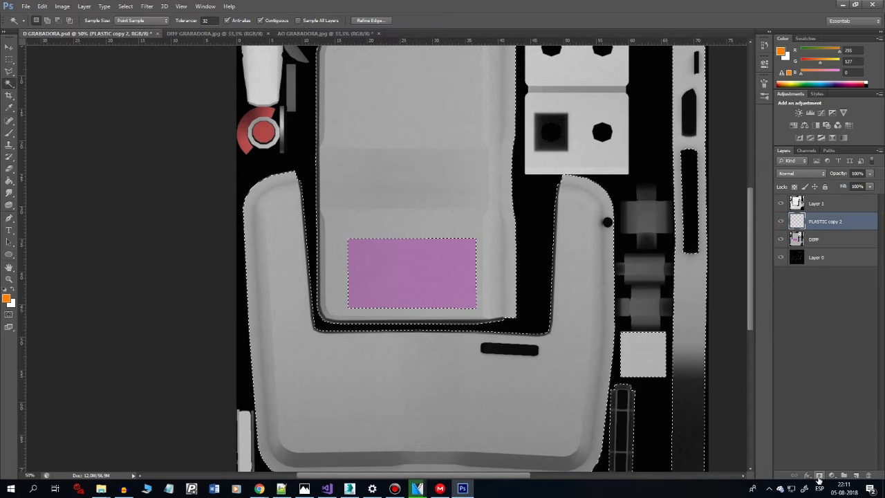
left_click(819, 477)
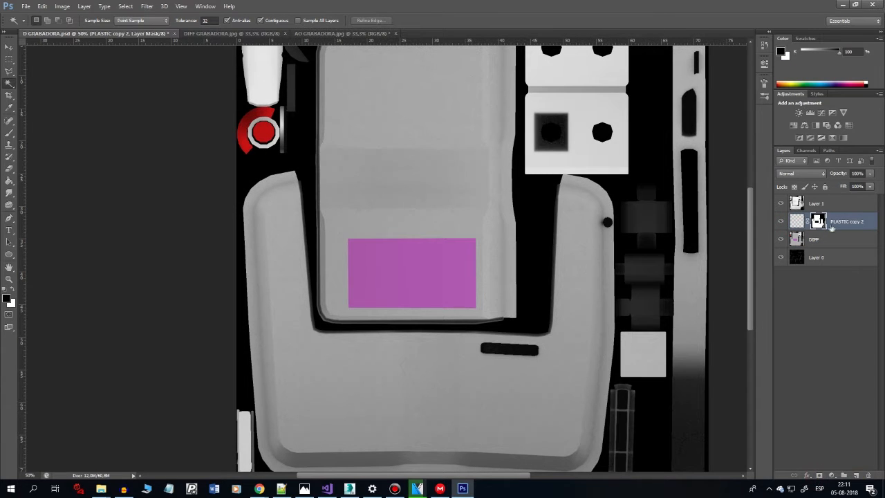
Save a JPEG copy over D GRABADORA.jpg in the GRABADORA folder at Maximum quality 12, with progressive format
left_click_drag(522, 222, 521, 195)
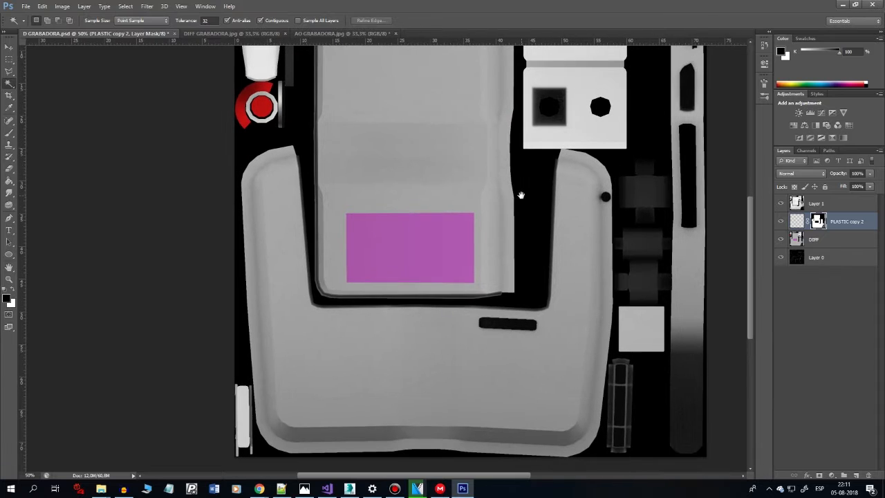
key("ctrl+shift+s")
left_click(395, 366)
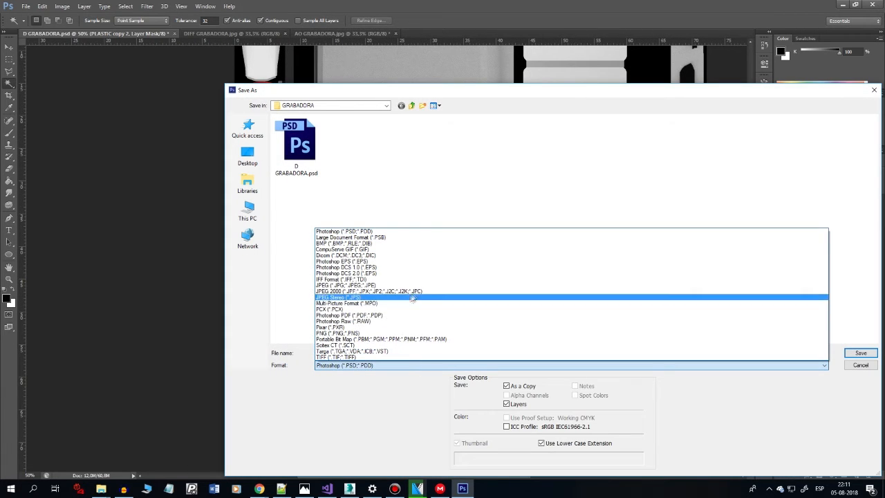
left_click(420, 287)
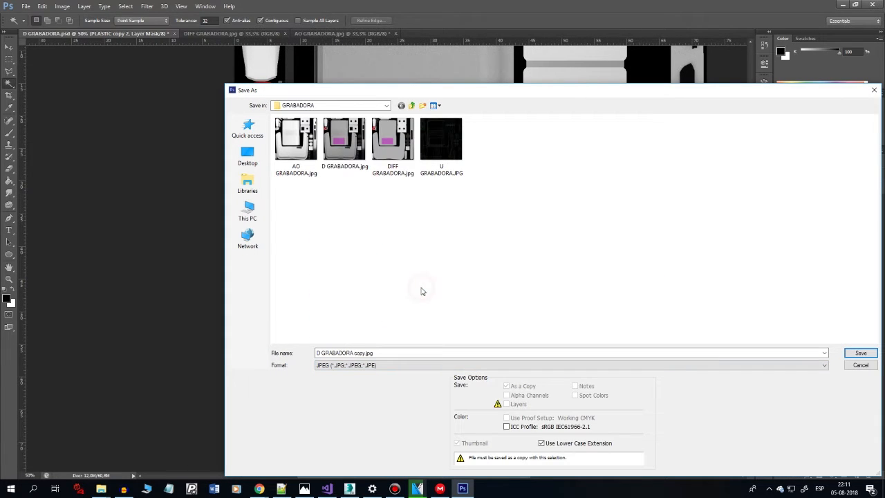
left_click(337, 128)
double_click(336, 126)
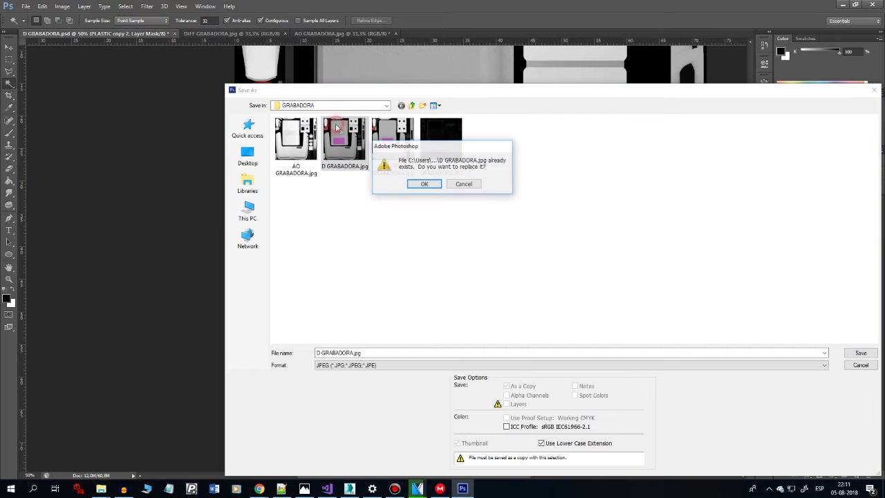
left_click(424, 184)
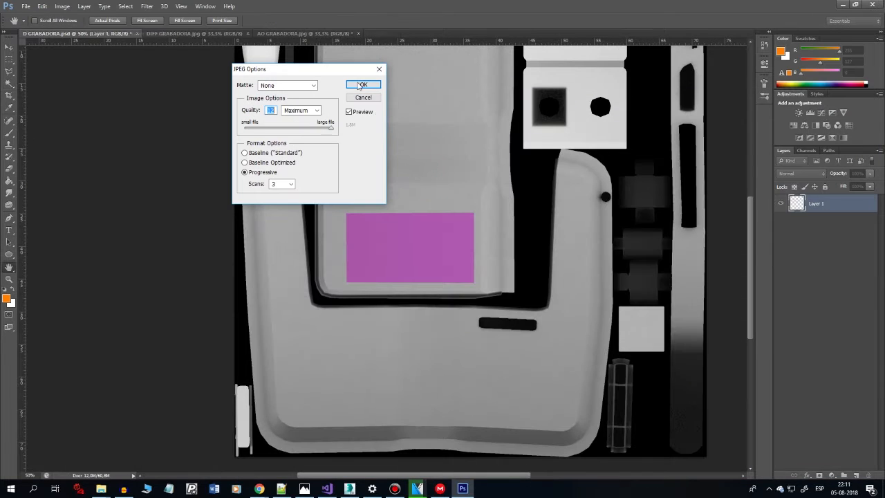
left_click(364, 83)
Switch to 3ds Max and examine the finer plastic grain on the recorder model from several angles
left_click(350, 488)
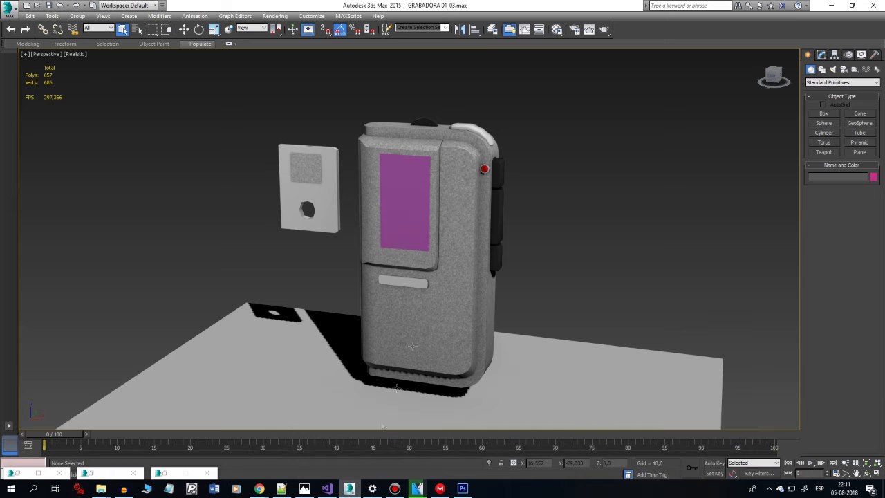
left_click_drag(445, 221, 487, 215)
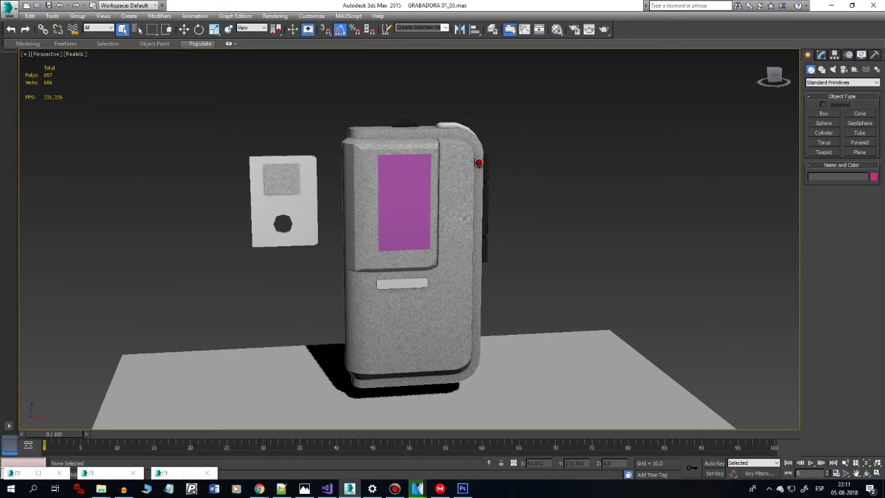
left_click_drag(392, 236, 489, 221)
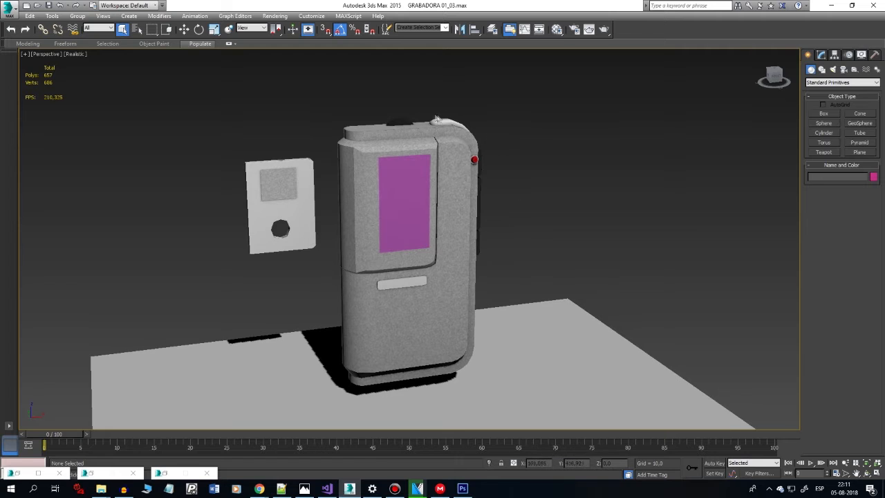
left_click_drag(396, 332, 457, 251)
left_click_drag(466, 161, 420, 139)
left_click_drag(551, 309, 468, 355)
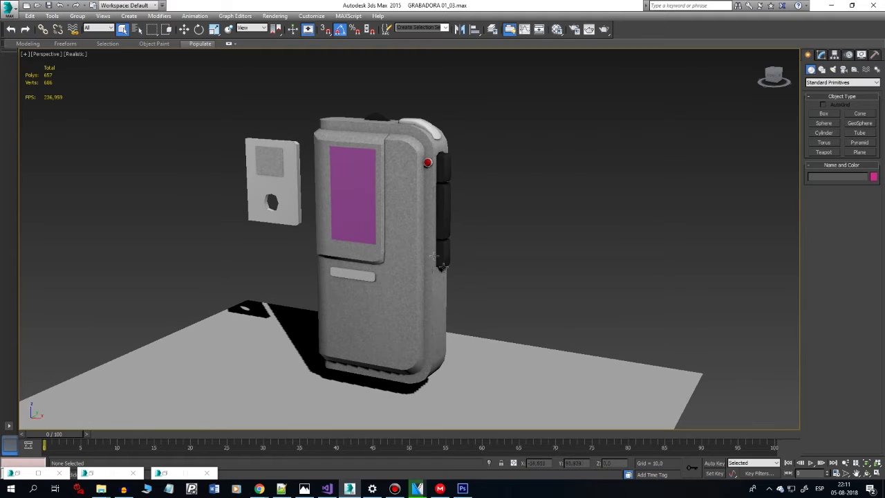
Switch to Photoshop and examine the lower casing area of the texture up close
mouse_move(464, 487)
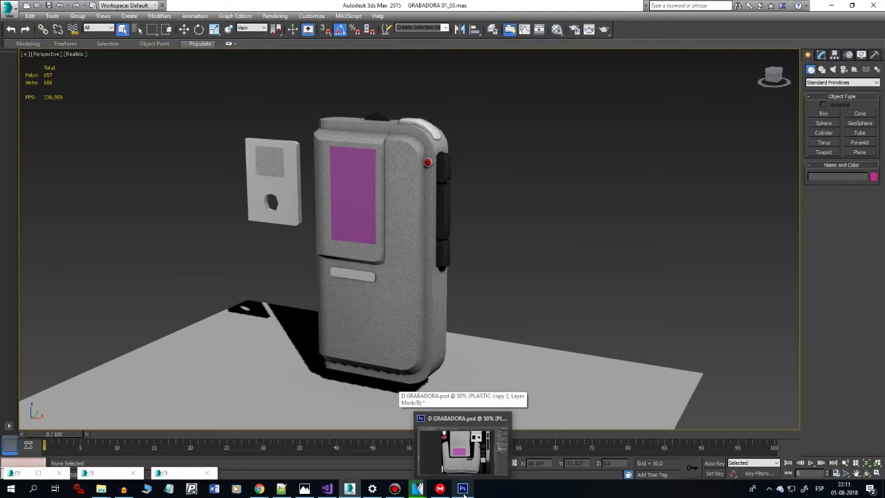
left_click(462, 450)
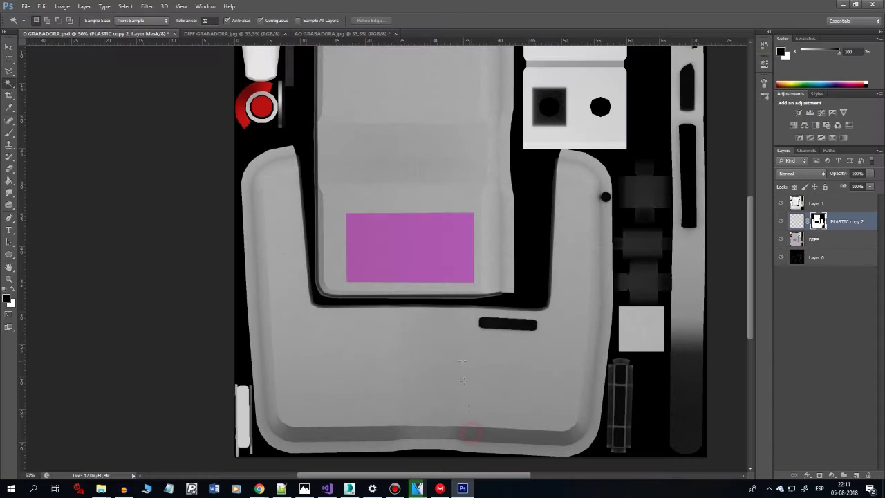
left_click_drag(379, 401, 379, 388)
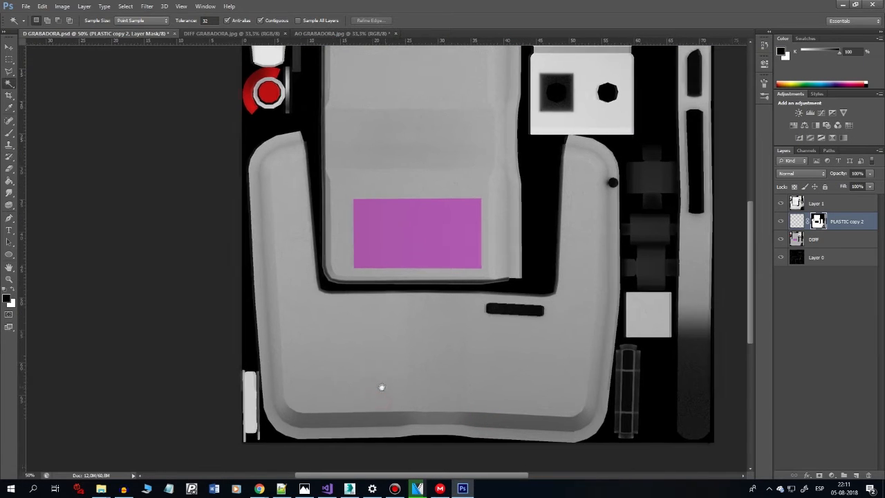
mouse_move(437, 340)
left_mouse_down()
mouse_move(426, 350)
mouse_move(433, 338)
left_mouse_up()
key("z")
left_click_drag(429, 378, 451, 367)
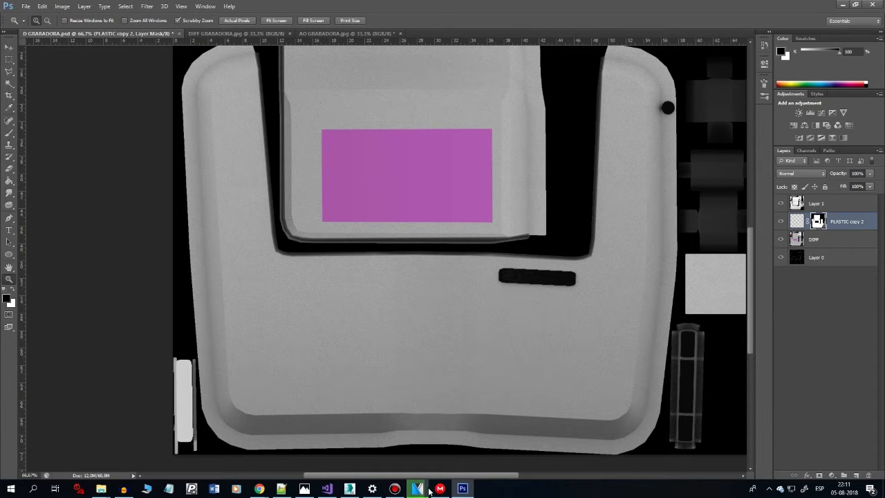
Switch to 3ds Max, show edged faces, and enter polygon editing on the GRABADORA object
left_click(349, 489)
scroll(333, 372, "up", 5)
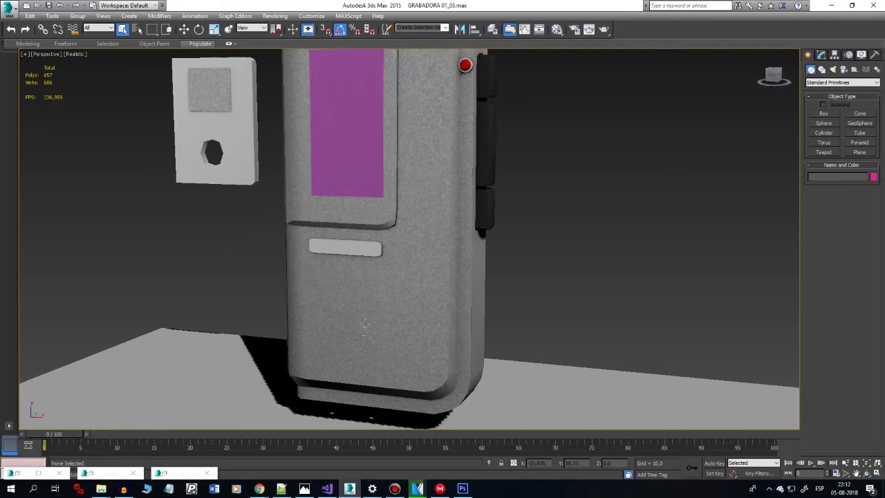
left_click_drag(384, 368, 400, 362)
key("F4")
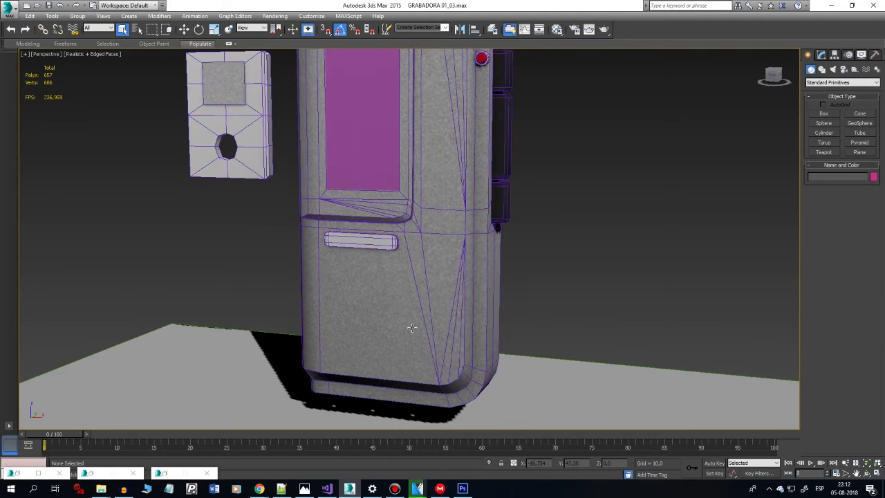
left_click(411, 328)
key("4")
Select the front polygons of the recorder's lower casing, from below the purple screen to the bottom edge
left_click(377, 297)
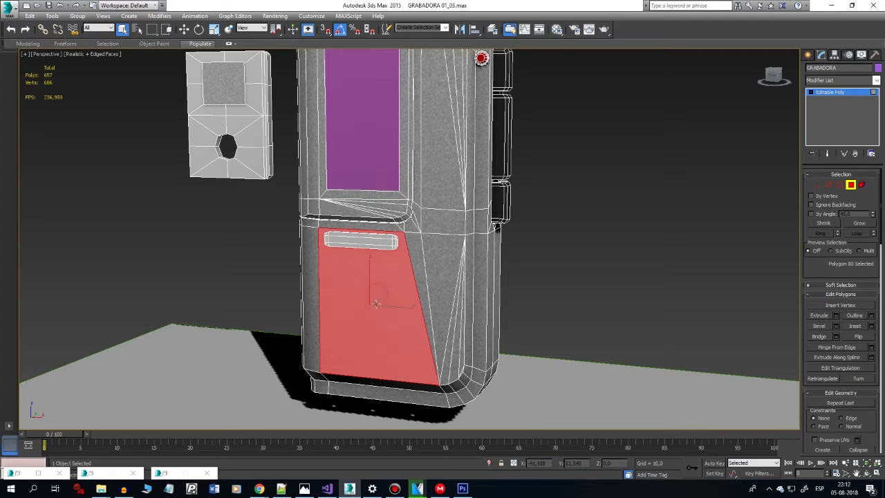
left_click(416, 282, "ctrl")
left_click(429, 288, "ctrl")
left_click(453, 355, "ctrl")
left_click(456, 357, "ctrl")
left_click_drag(424, 342, 444, 335)
left_click(301, 317, "ctrl")
left_click_drag(370, 325, 304, 255)
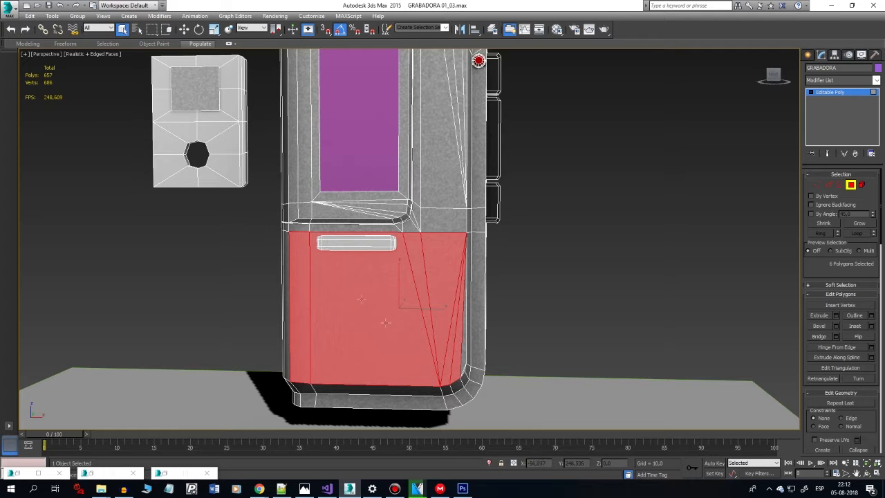
Switch to Photoshop and create a new empty layer directly above PLASTIC copy 2
left_click(463, 490)
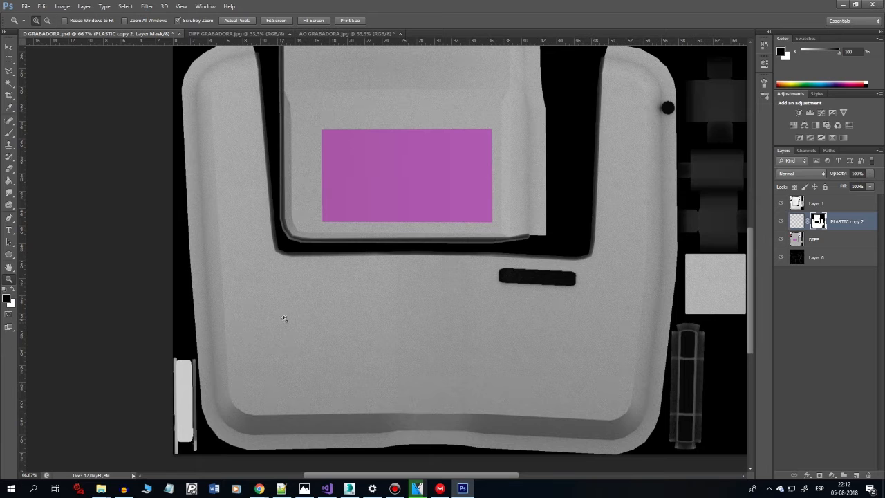
left_click(284, 315)
key("ctrl+shift+n")
key("Return")
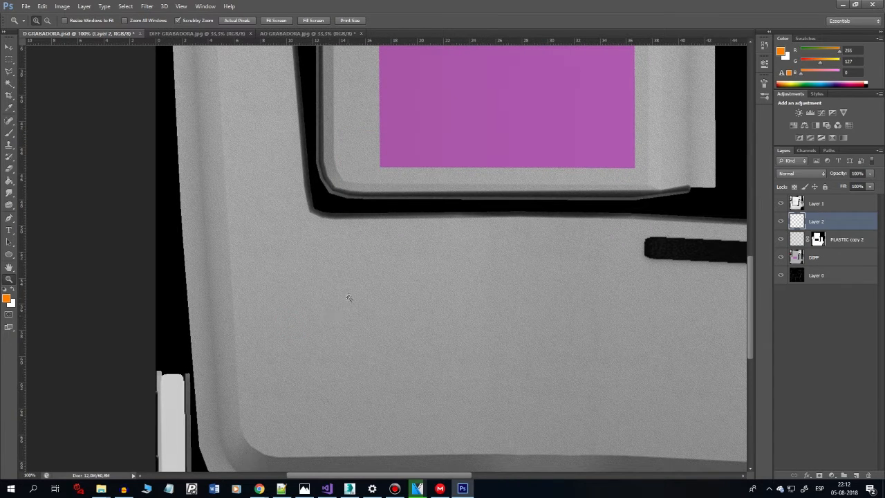
Set the foreground color to a near-black gray with RGB values of 9, 9, 9
left_click(9, 303)
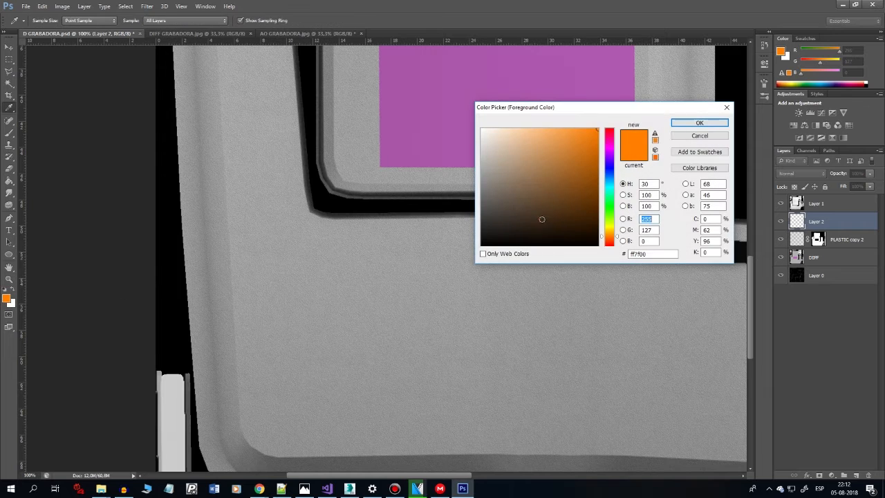
left_click(482, 243)
left_click(699, 123)
key("z")
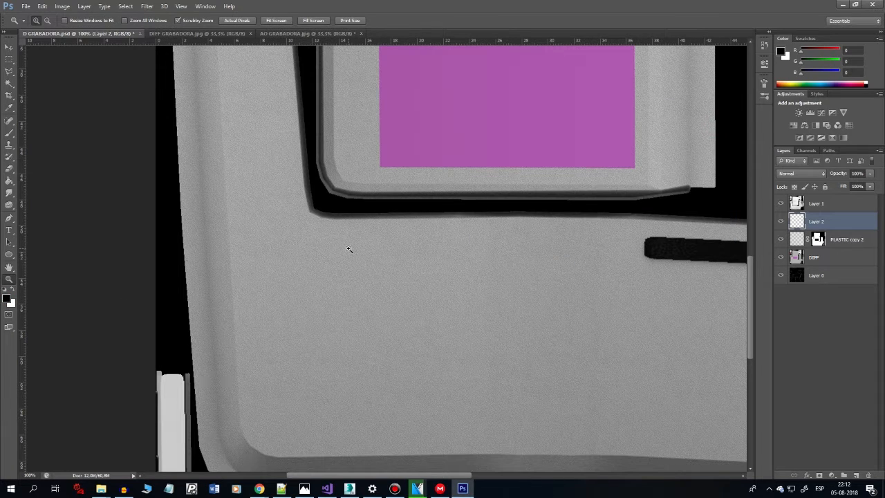
key("i")
left_click(8, 301)
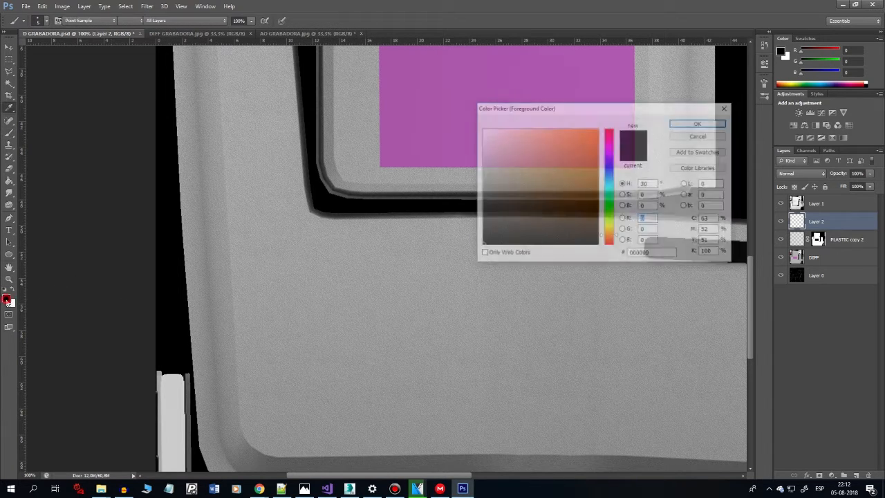
left_click(482, 242)
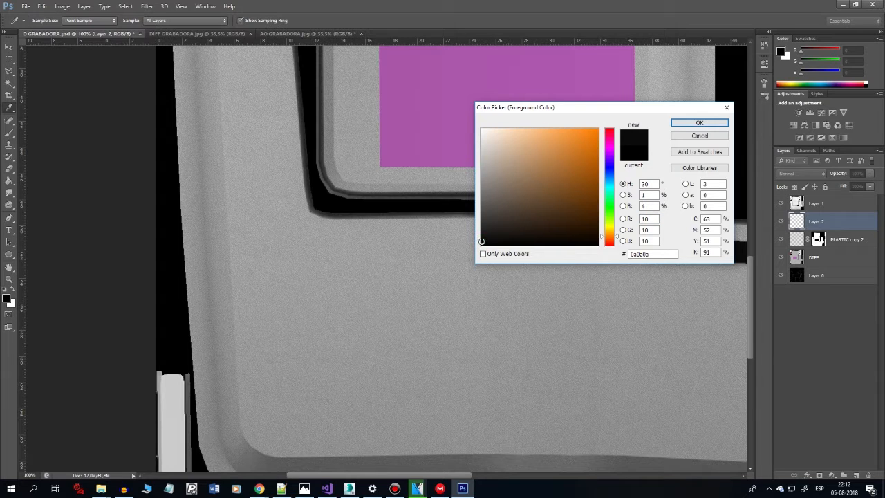
left_click(700, 125)
Choose the Brush tool and set a hard round brush to 7 px with 100% hardness
key("b")
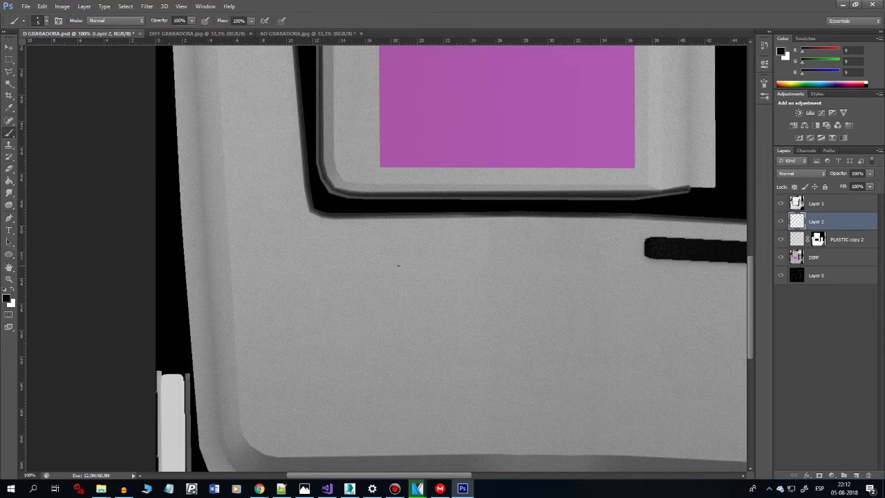
right_click(399, 265)
left_click(413, 286)
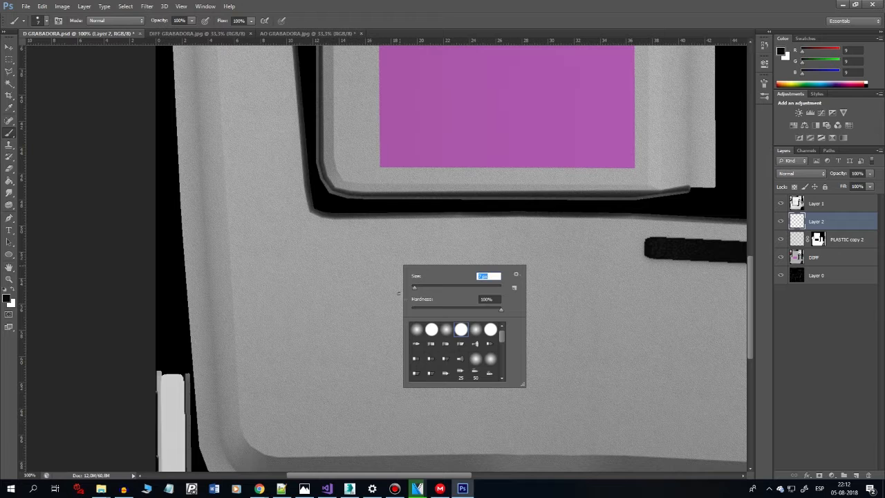
Set the hard round brush size to 14 px and reduce its tip spacing to 1%
left_click_drag(414, 288, 416, 288)
left_click(418, 288)
left_click(359, 269)
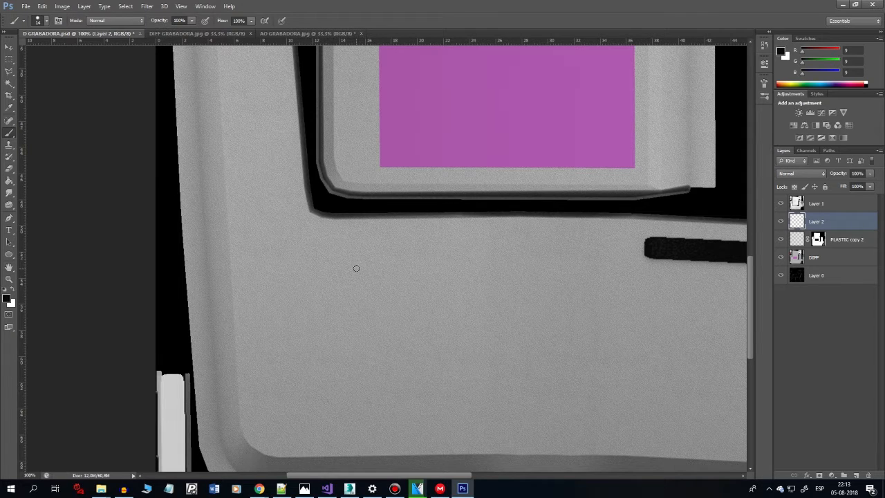
key("F5")
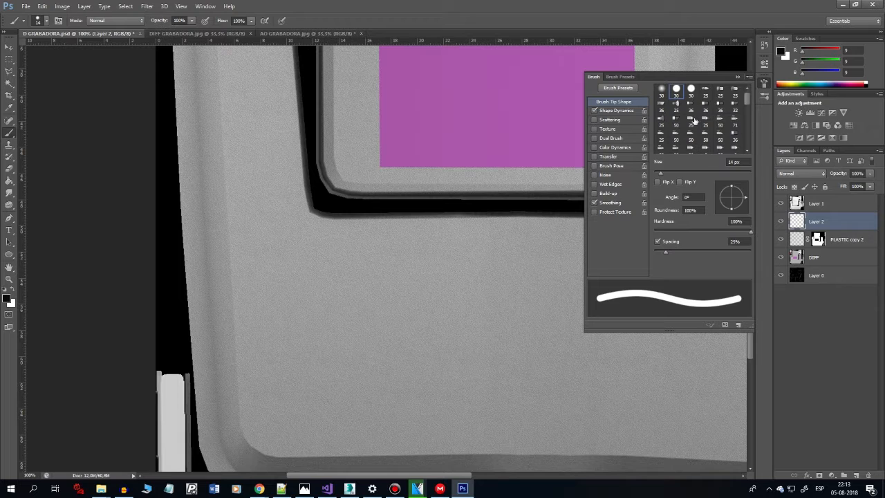
left_click_drag(664, 255, 626, 255)
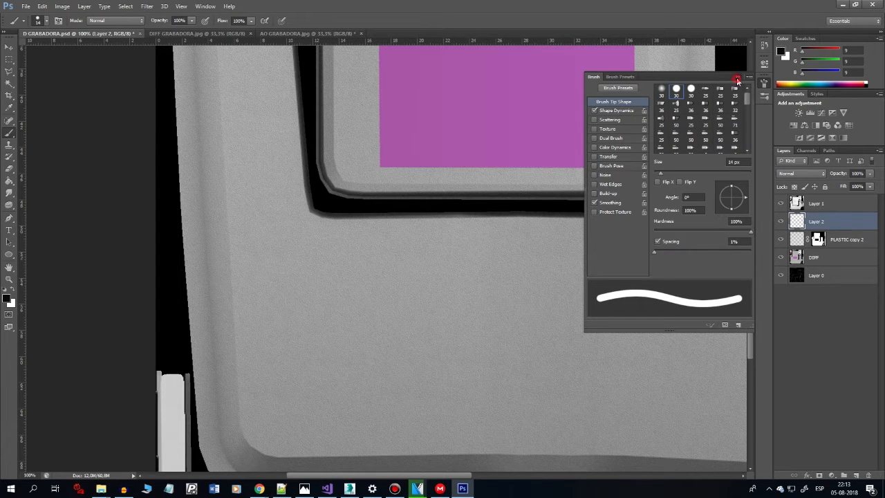
left_click(737, 78)
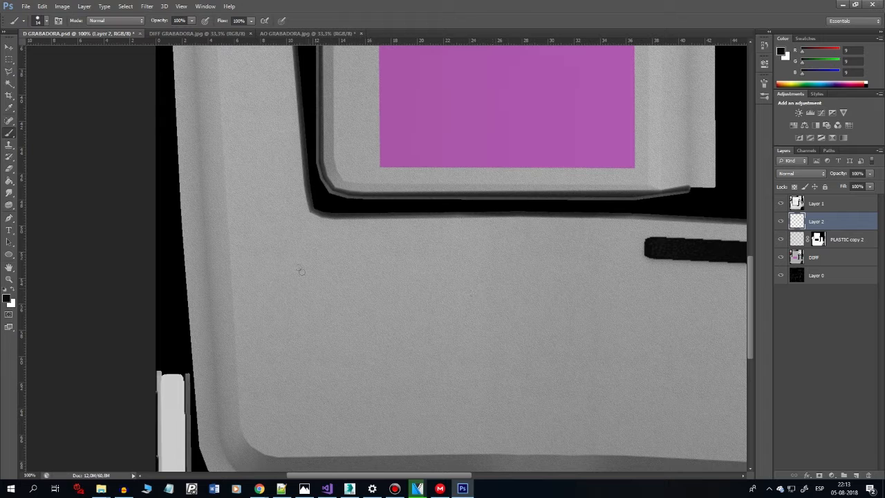
Increase the brush size to 16 px for painting on the lower casing
left_click_drag(393, 251, 270, 233)
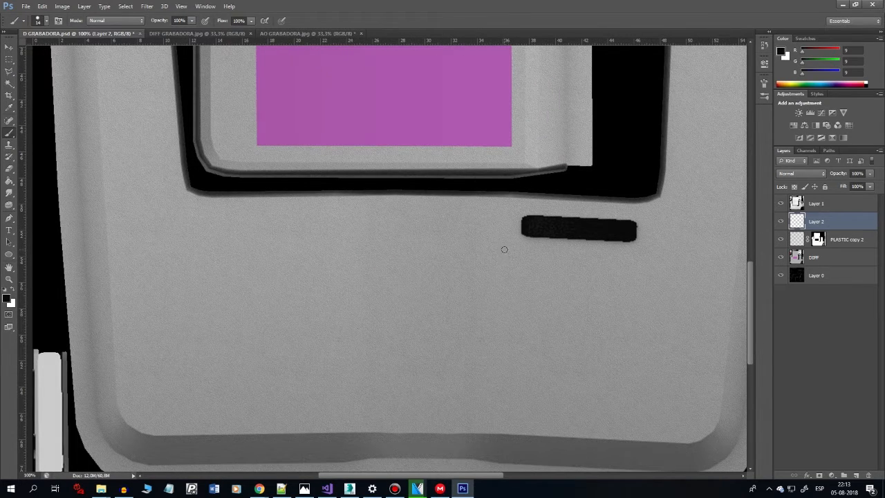
right_click(467, 283)
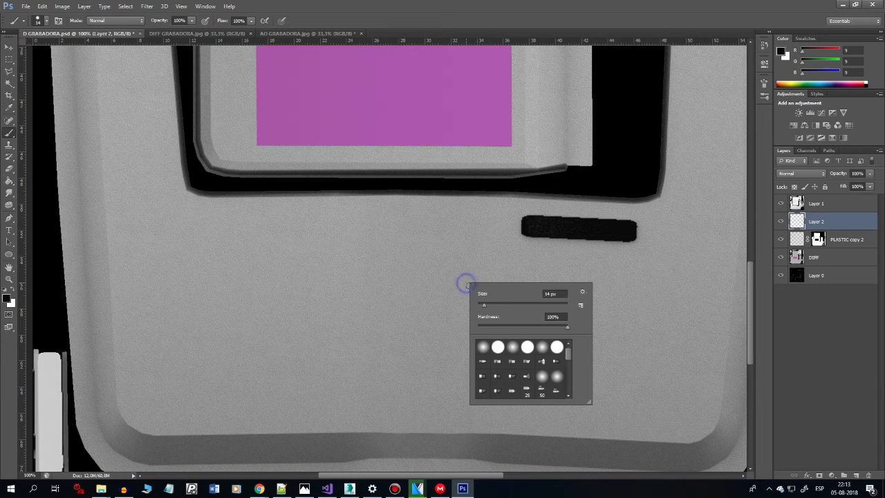
left_click(483, 305)
key("Return")
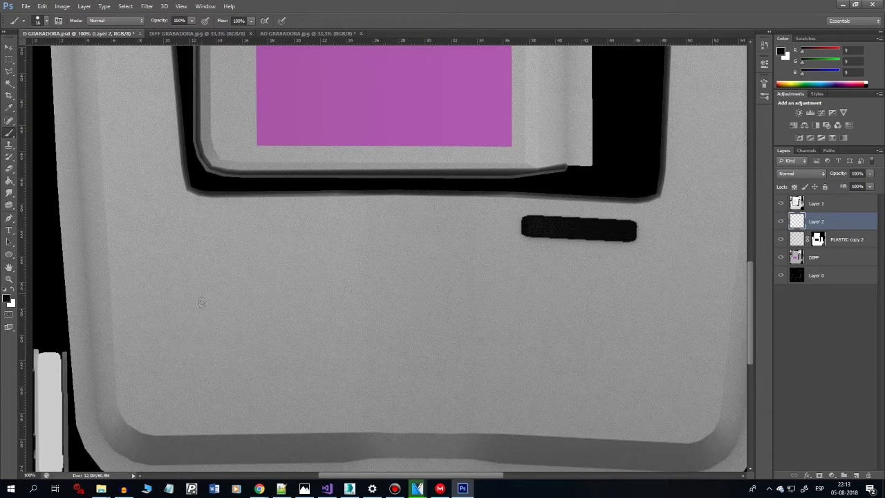
Place three horizontal guides just below the black slot and shift the middle one down slightly to even out their spacing
left_click_drag(263, 305, 296, 302)
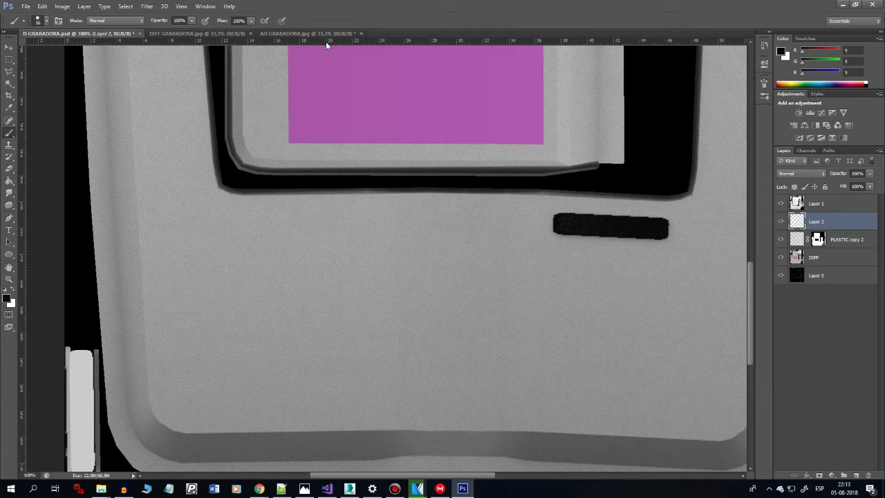
left_click_drag(326, 42, 320, 242)
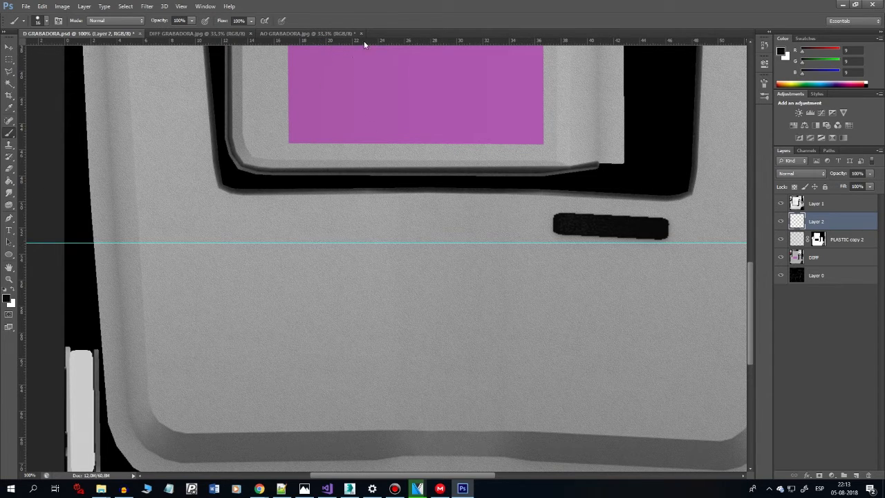
left_click_drag(367, 43, 320, 255)
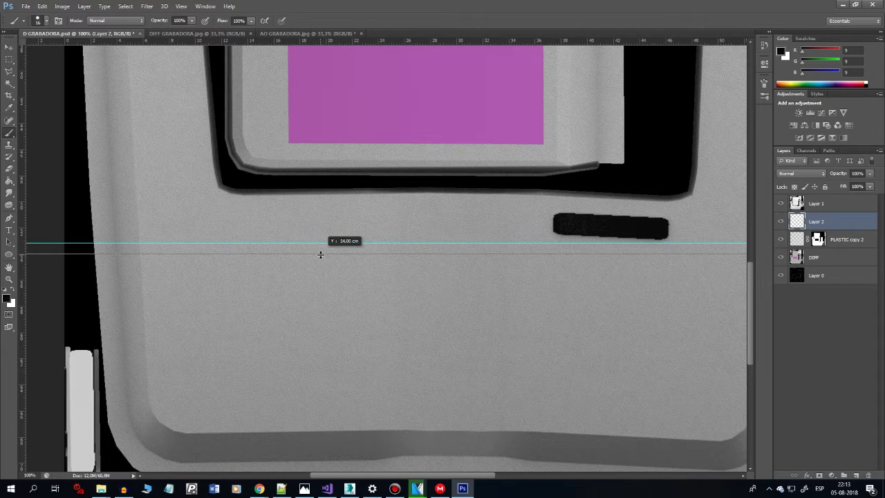
left_click_drag(320, 255, 324, 254)
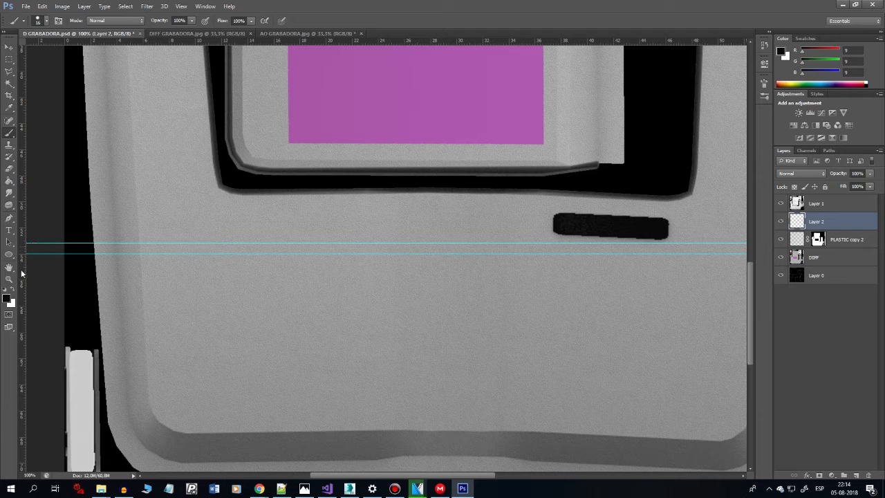
left_click_drag(395, 42, 366, 270)
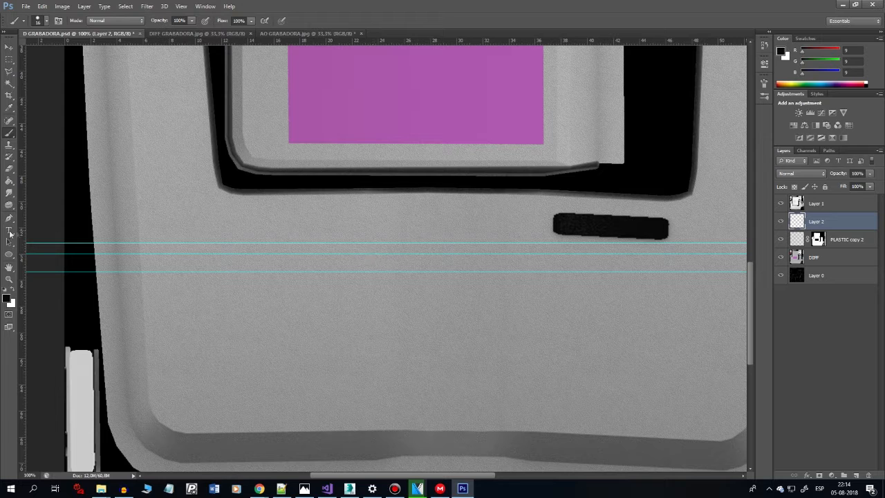
key("v")
left_click_drag(417, 254, 417, 257)
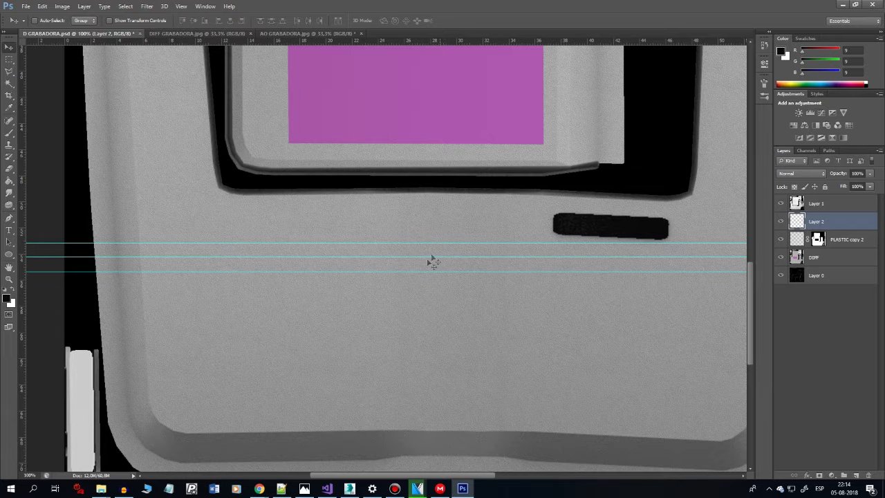
Add five more horizontal guides at the same spacing below the first three, down the lower casing
left_click_drag(450, 40, 420, 287)
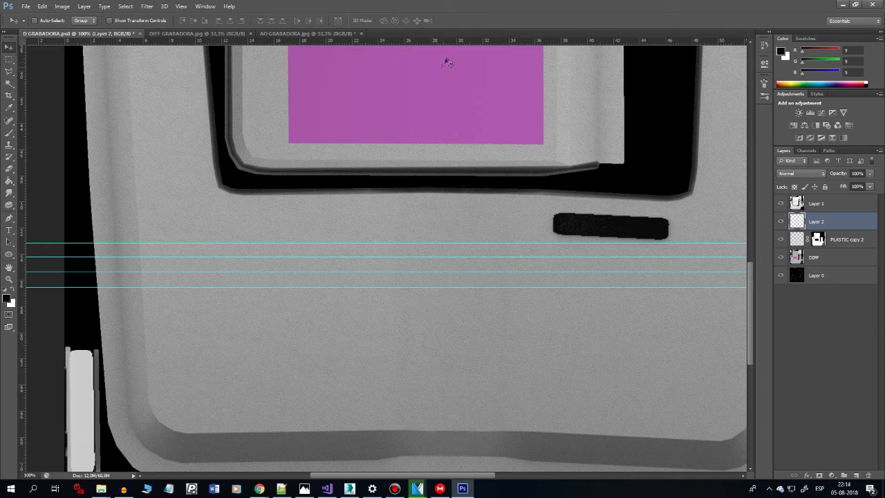
left_click_drag(460, 40, 433, 303)
left_click_drag(478, 42, 499, 317)
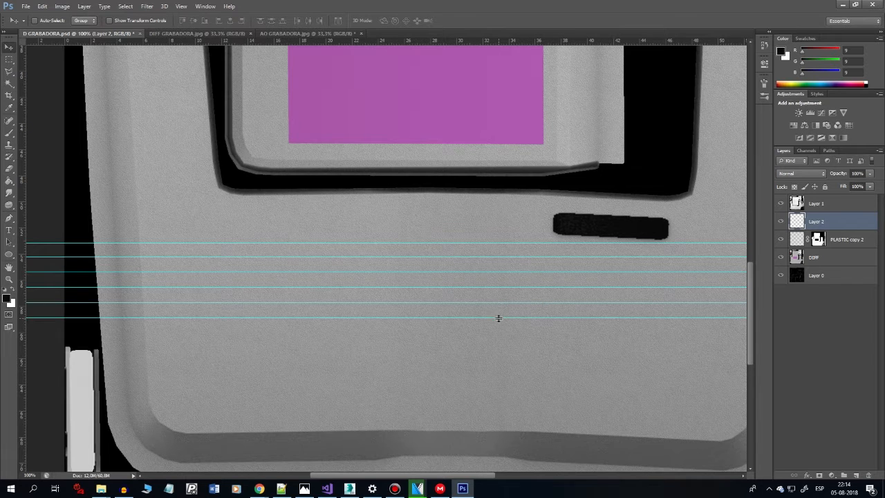
left_click_drag(470, 40, 459, 334)
left_click_drag(529, 42, 510, 350)
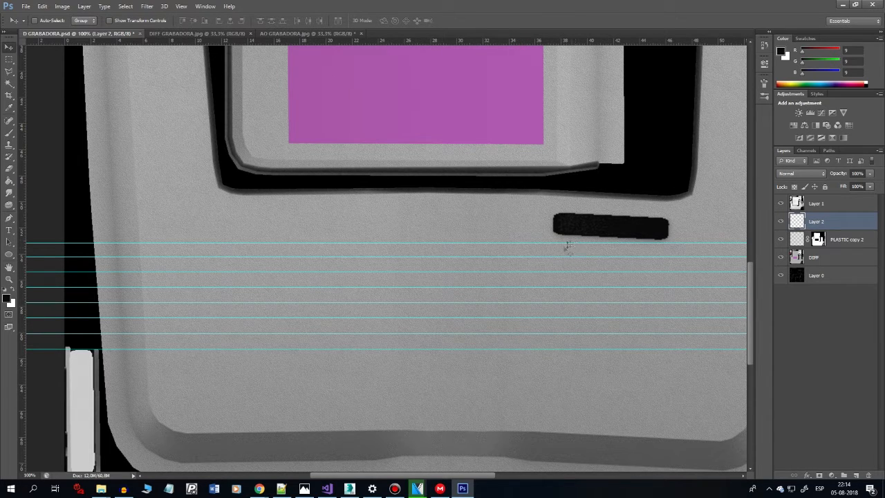
Place nine evenly spaced vertical guides from about 28 cm to 39 cm, and add a ninth horizontal guide below the others
key("b")
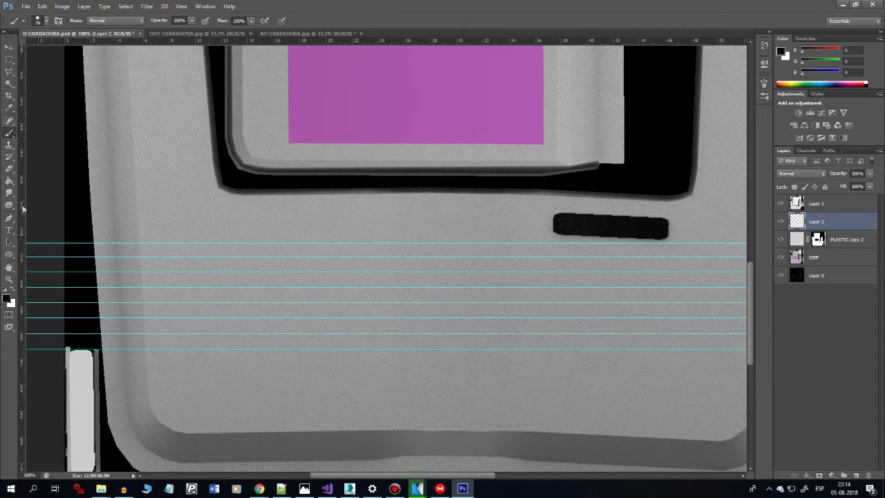
left_click_drag(23, 235, 433, 298)
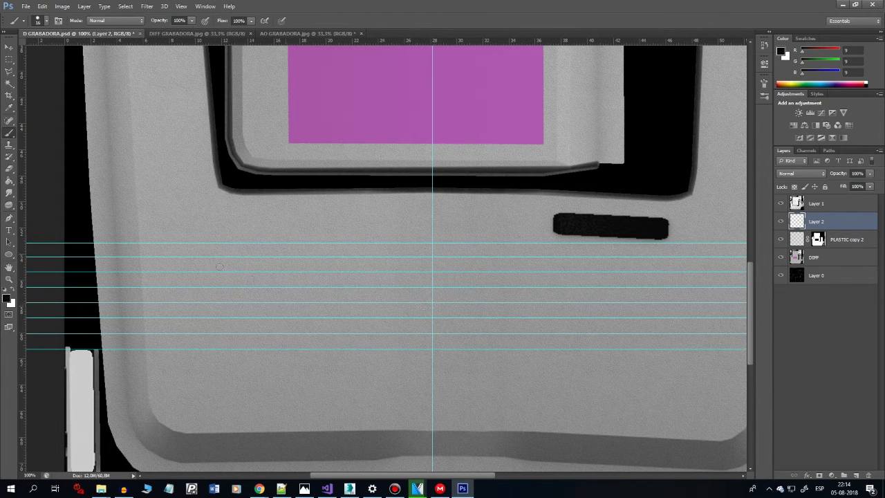
left_click_drag(23, 237, 451, 303)
left_click_drag(24, 219, 469, 289)
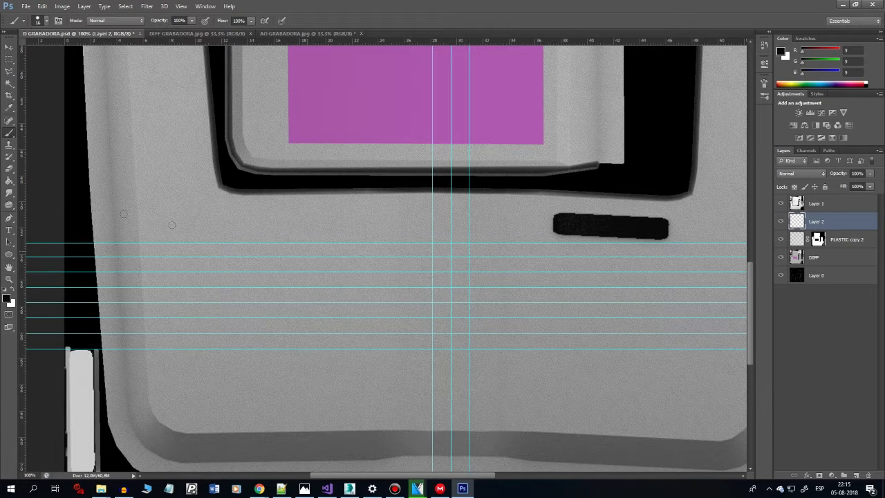
left_click_drag(24, 210, 488, 275)
left_click_drag(24, 202, 506, 270)
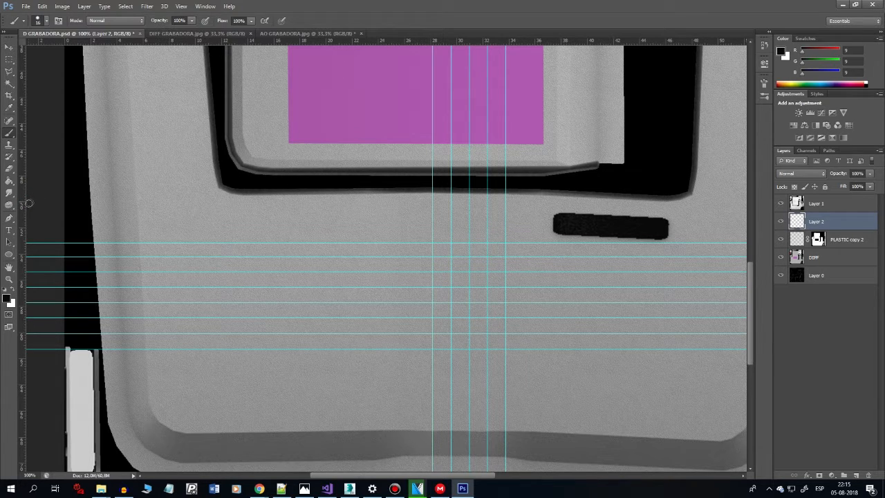
left_click_drag(23, 202, 524, 293)
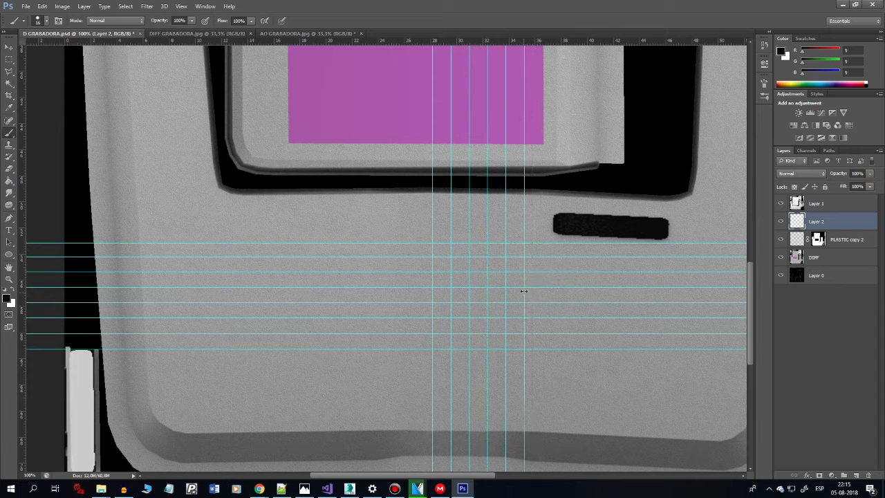
left_click_drag(23, 233, 542, 263)
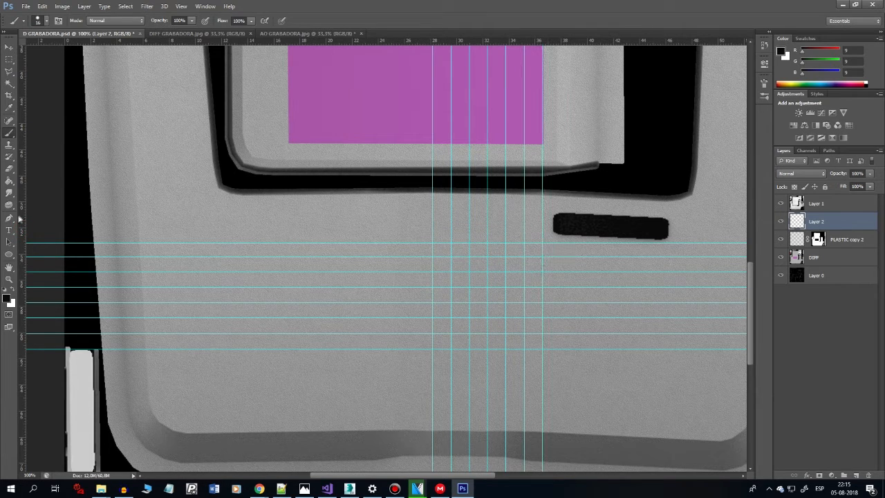
left_click_drag(24, 223, 560, 301)
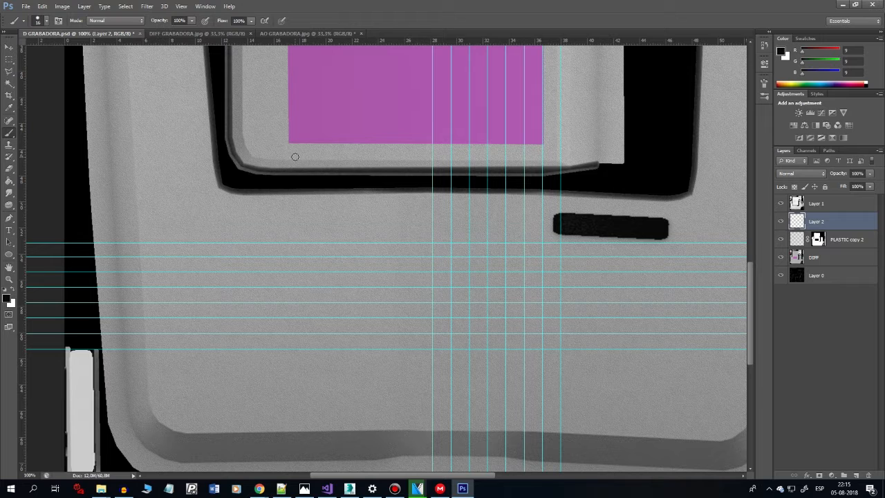
mouse_move(24, 229)
left_mouse_down()
mouse_move(587, 283)
mouse_move(577, 284)
left_mouse_up()
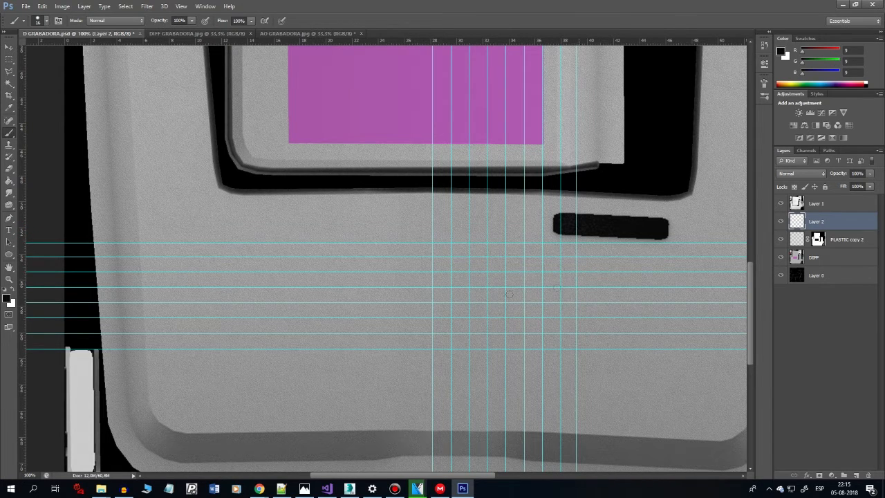
left_click_drag(261, 42, 263, 366)
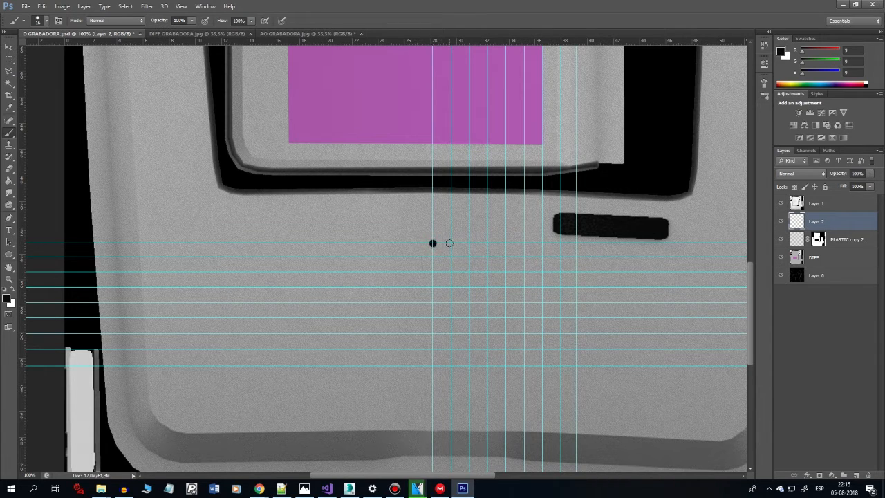
Paint a row of nine single brush dots where the vertical guides cross the topmost horizontal guide
left_click(451, 244)
left_click(469, 244)
left_click(486, 244)
left_click(505, 243)
left_click(524, 243)
left_click(541, 243)
left_click(560, 244)
left_click(576, 244)
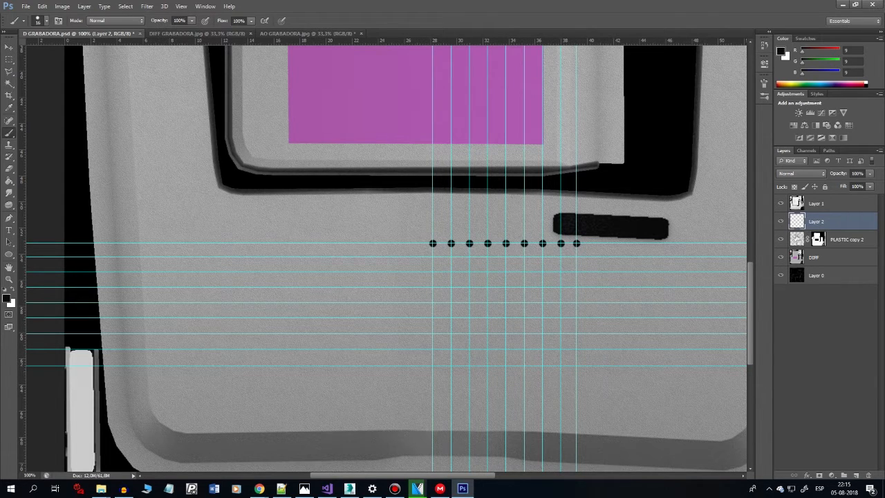
Duplicate the dot-row layer, move the copy down onto the second horizontal guide, and merge both layers
key("ctrl+j")
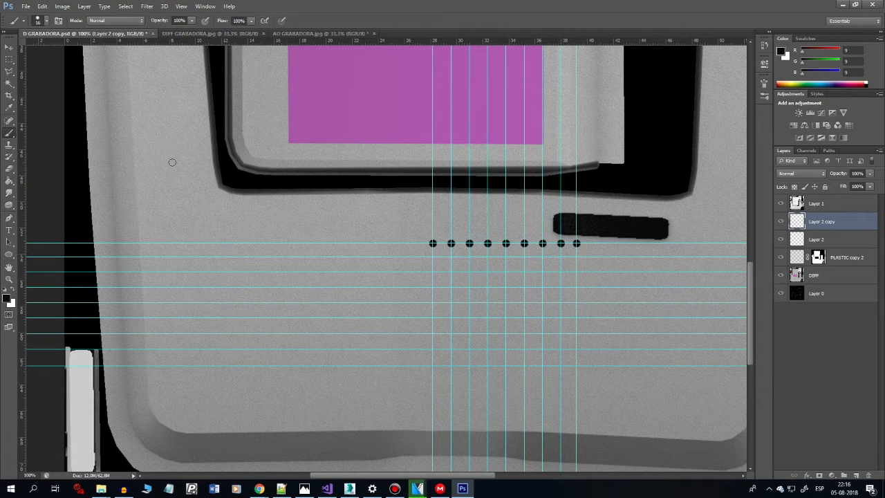
key("v")
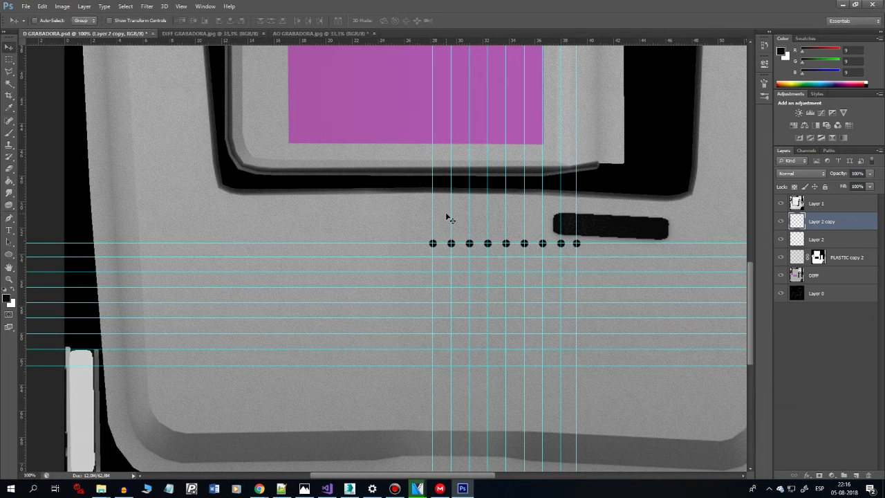
left_click_drag(481, 226, 480, 240)
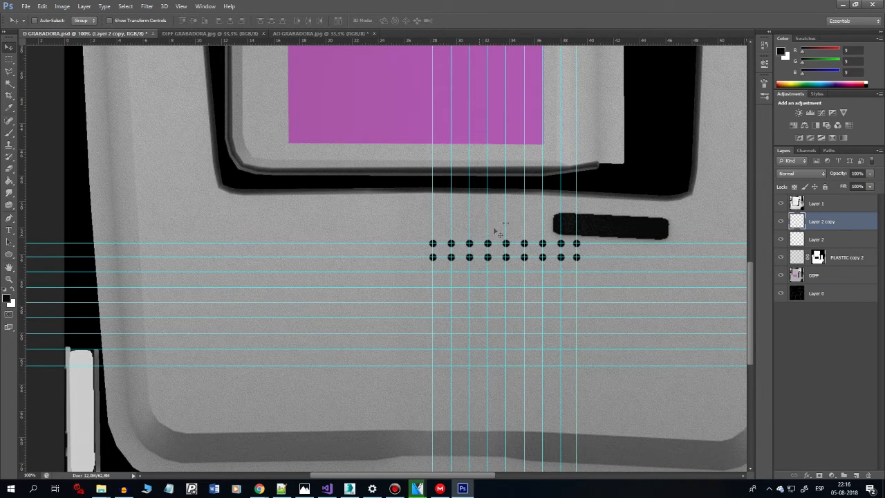
left_click(839, 239, "shift")
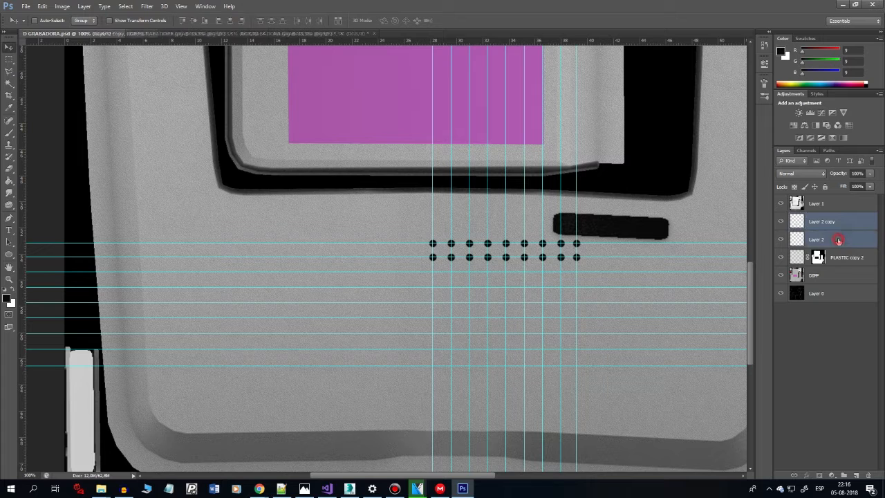
key("ctrl+e")
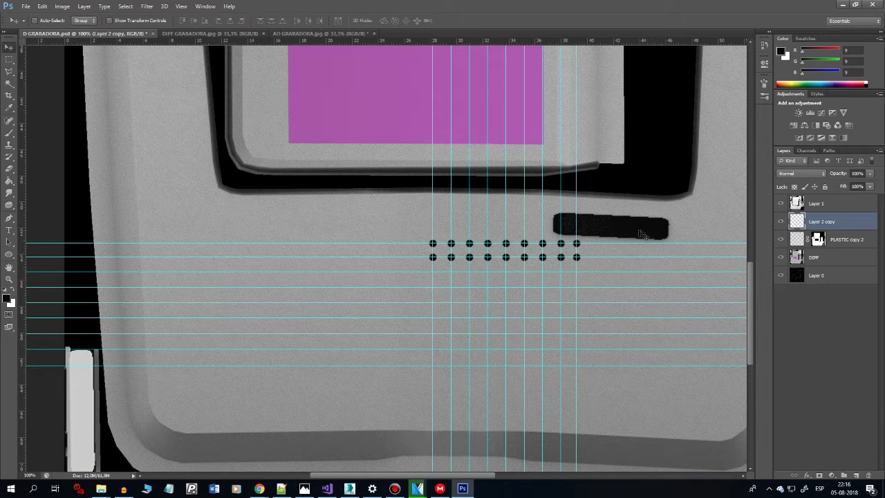
Duplicate the two-row dot layer, move the copy onto the third and fourth horizontal guides, and merge both layers
key("ctrl+j")
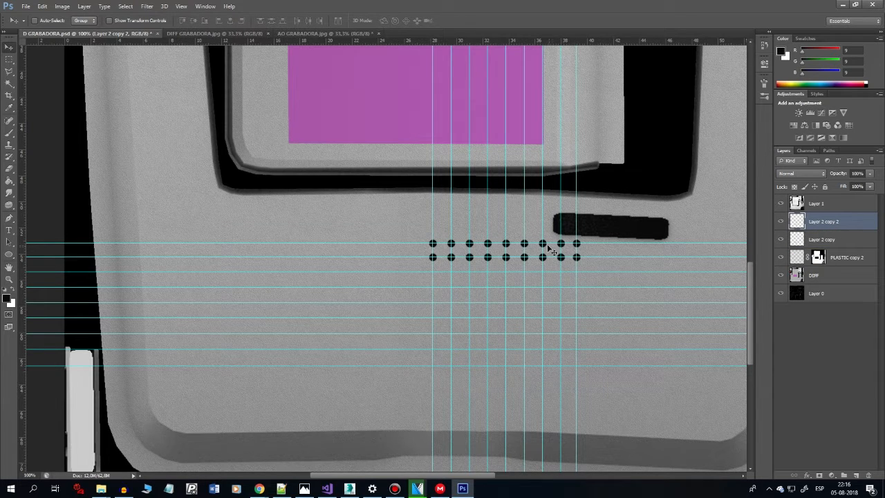
left_click_drag(549, 249, 551, 278)
left_click(833, 239, "shift")
key("ctrl+e")
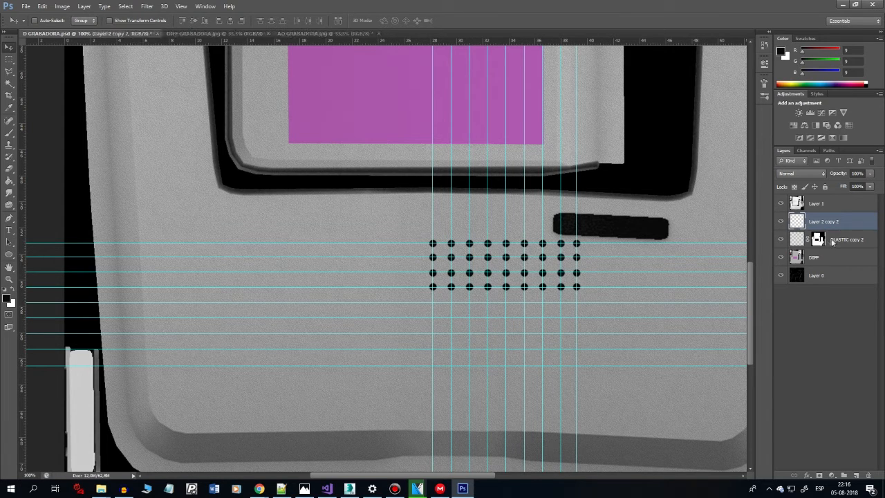
Duplicate the four-row dot layer, move the copy directly below to form an eight-row grid, and hide the guides
key("ctrl+j")
left_click_drag(512, 280, 514, 342)
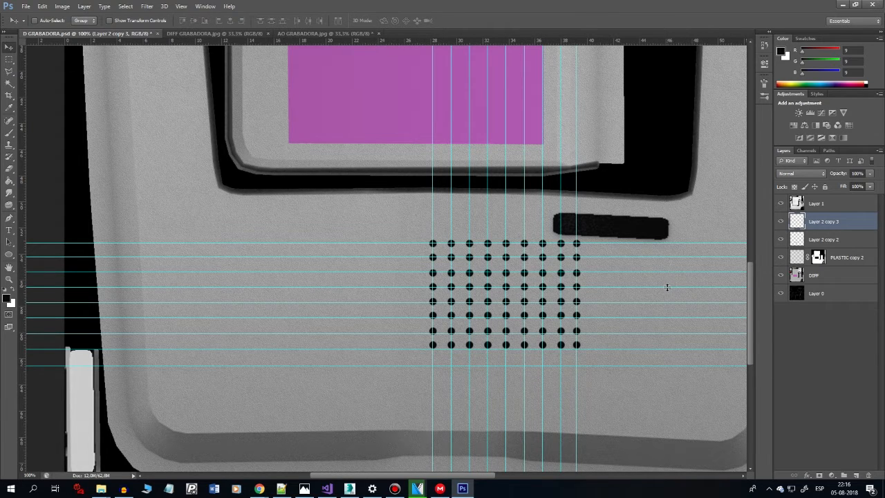
key("ctrl+h")
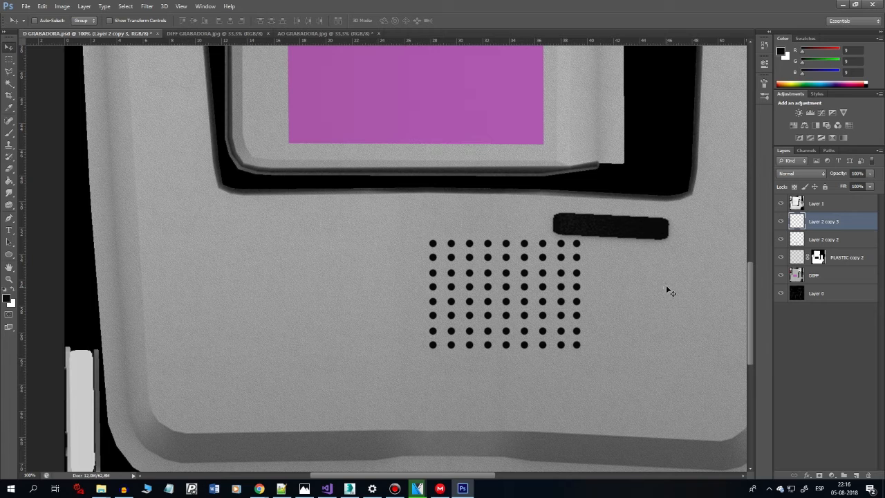
Duplicate the lower four-row dot layer, move the copy directly below to form a twelve-row grid, and merge the dot layers
left_click_drag(655, 294, 599, 288)
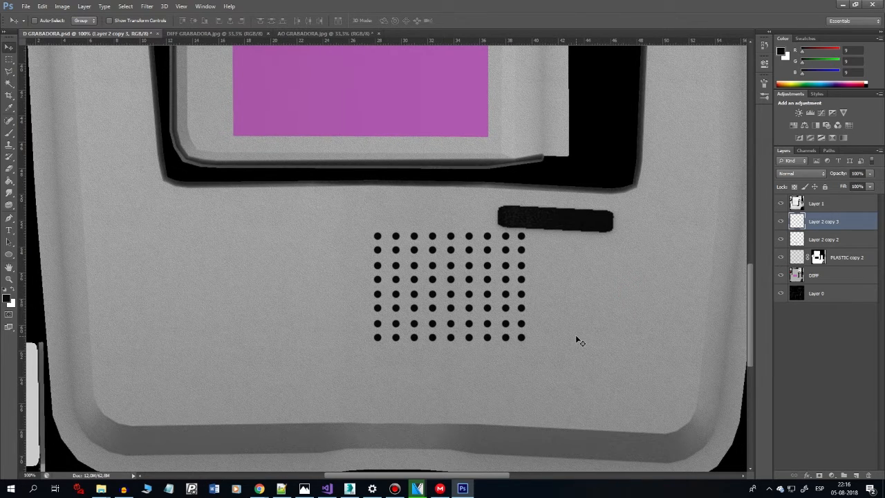
key("ctrl+b")
left_click(673, 187)
key("ctrl+j")
left_click_drag(470, 266, 484, 323)
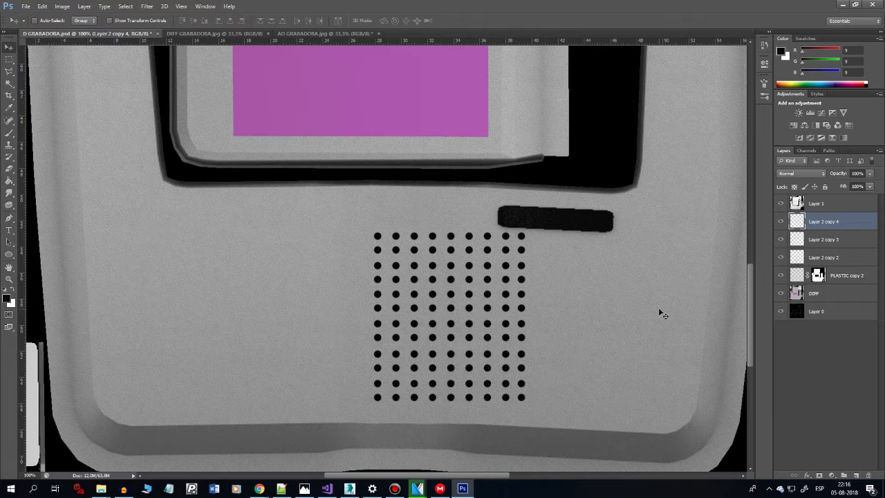
left_click(828, 258, "shift")
key("ctrl+e")
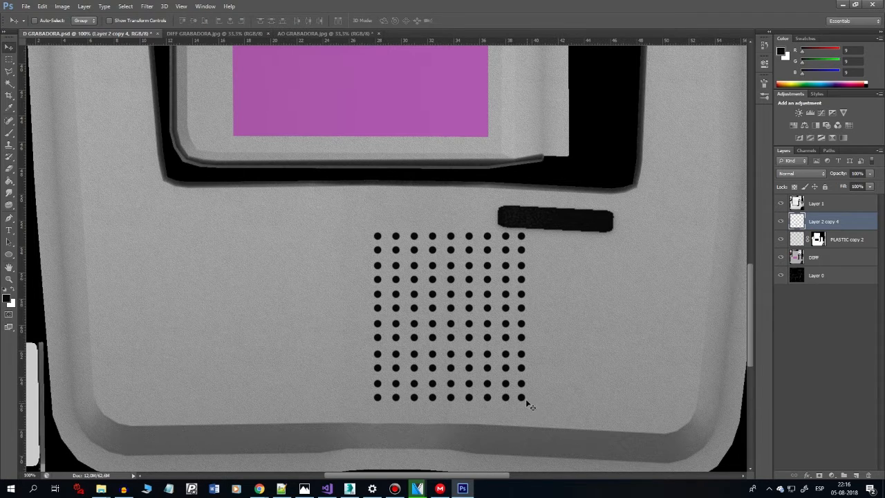
Select the three dots at the grid's lower-right corner with the Polygonal Lasso, delete them, and clear the selection
key("l")
left_click(538, 378)
left_click(513, 378)
left_click(513, 389)
left_click(497, 390)
left_click(497, 407)
double_click(536, 405)
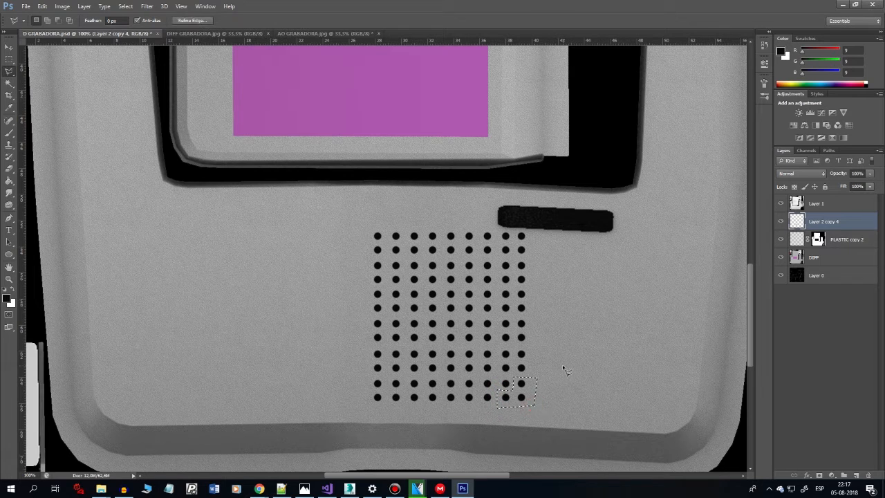
key("Delete")
key("ctrl+d")
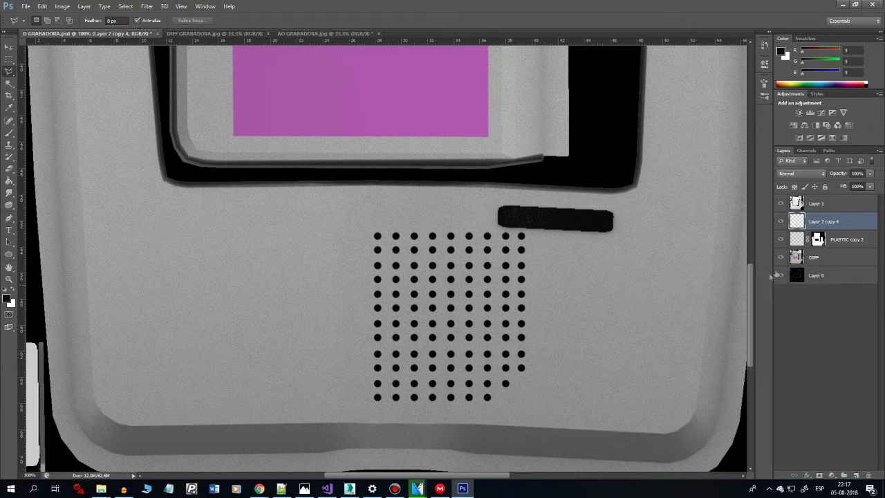
Move the dot grid right beneath the dark slot and add a Bevel & Emboss effect with the Outer Bevel style
key("v")
left_click_drag(461, 308, 535, 317)
right_click(827, 222)
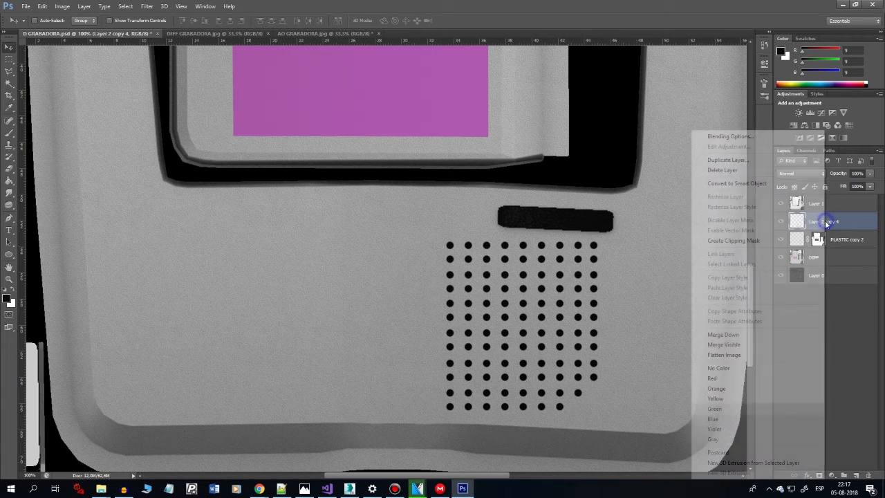
left_click(765, 141)
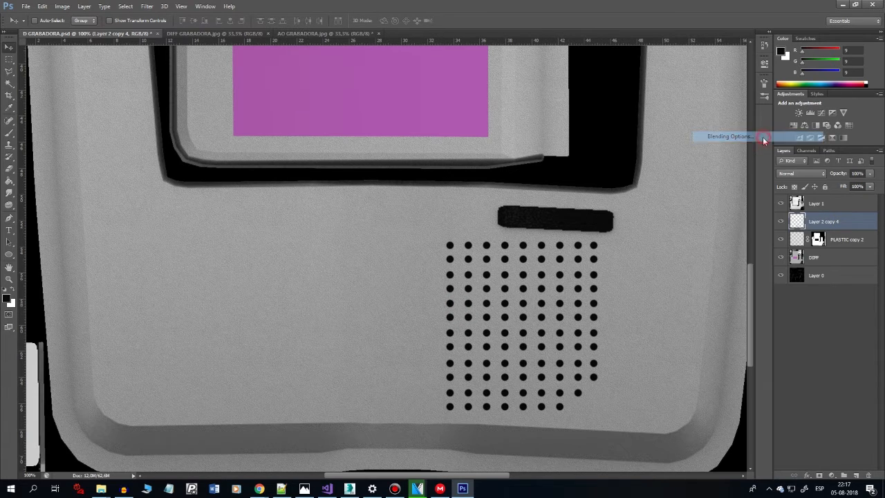
left_click_drag(592, 66, 166, 84)
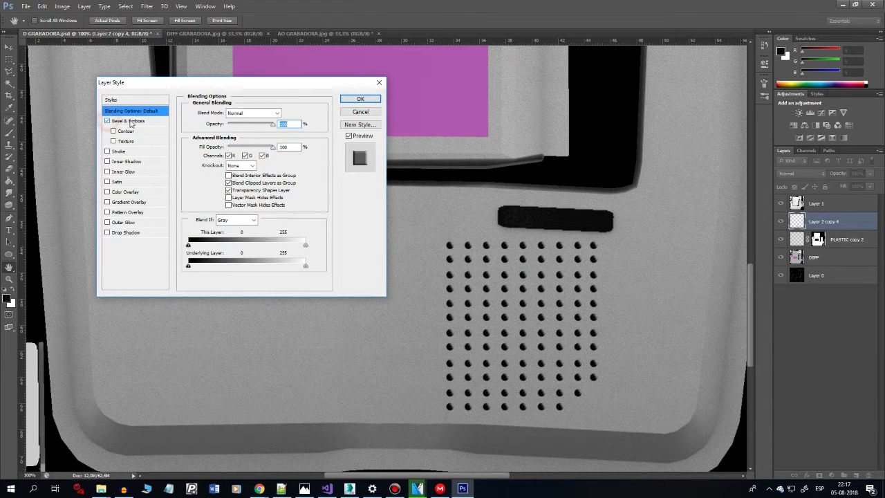
left_click(131, 121)
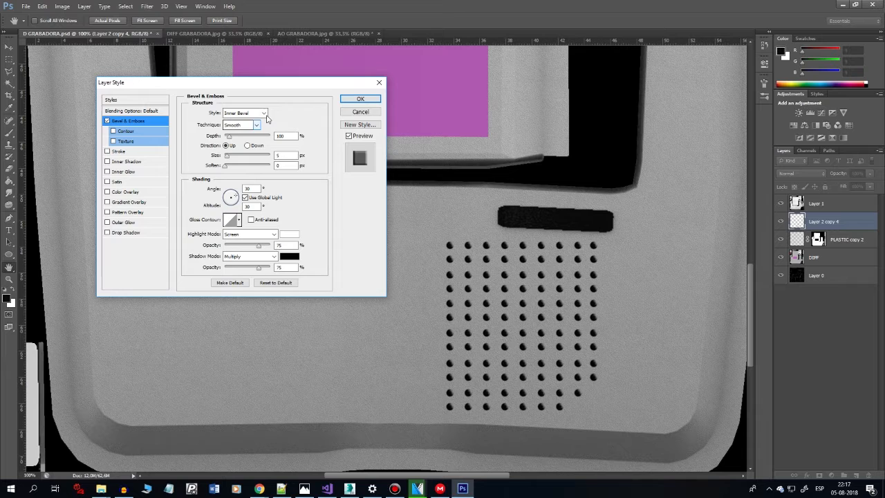
left_click(256, 125)
left_click(264, 112)
left_click(263, 113)
left_click(258, 122)
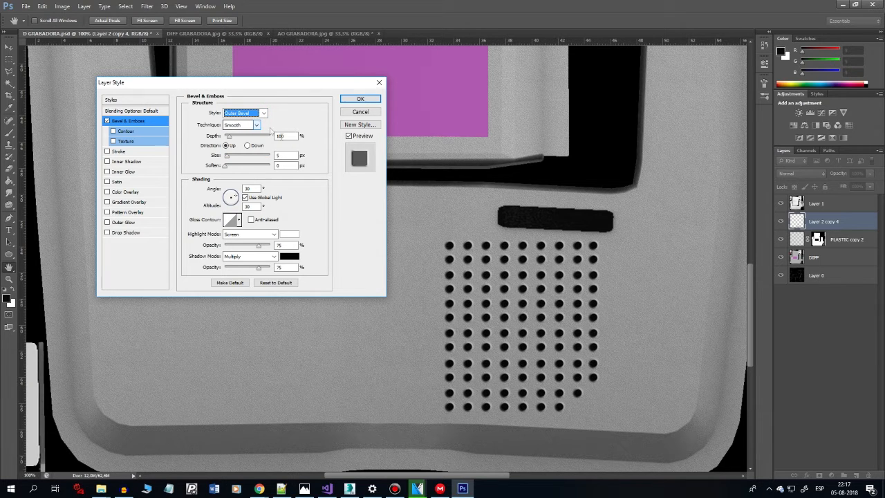
Set the dots' bevel depth to about 205%, slightly increase its size, and apply the layer style
left_click(231, 137)
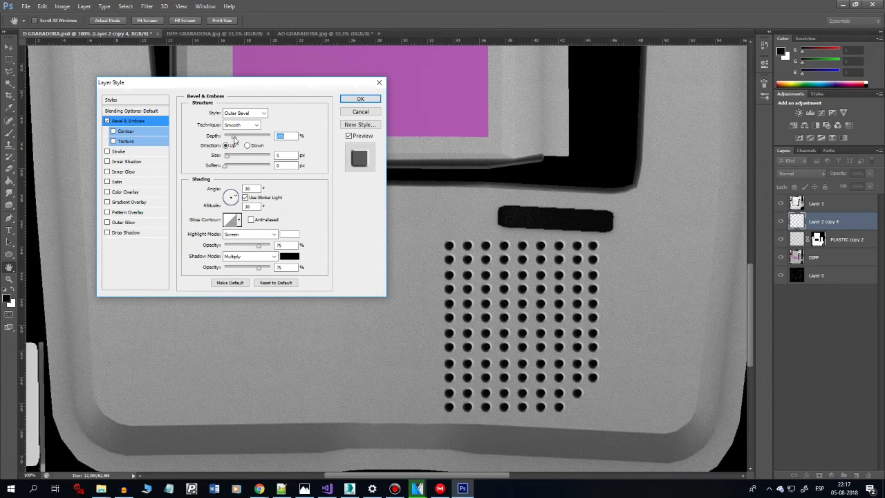
left_click_drag(227, 160, 229, 160)
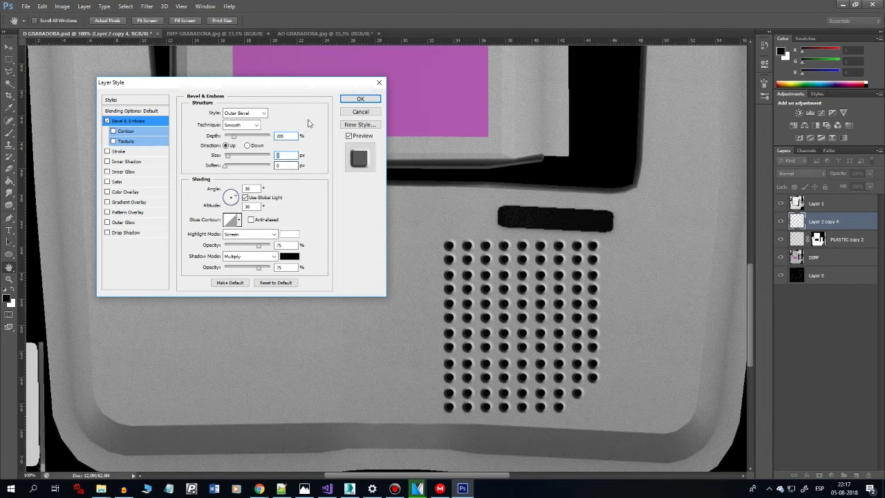
left_click(364, 100)
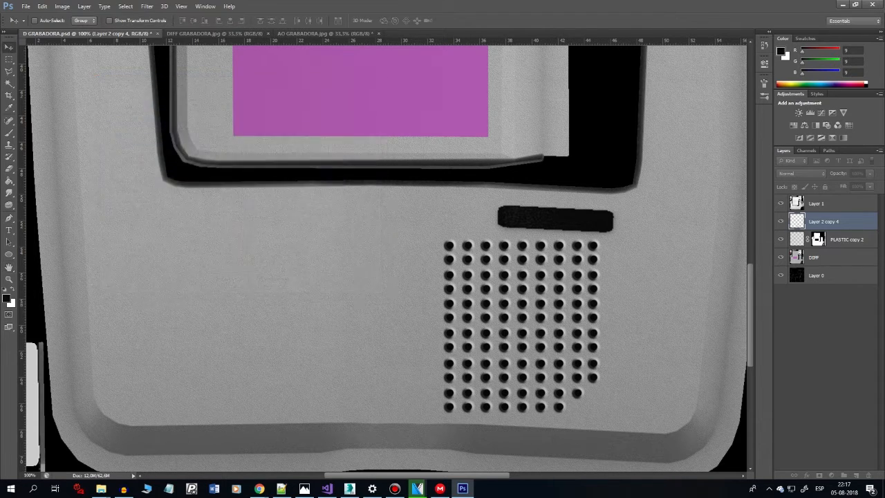
Duplicate the beveled dot layer, hide the original, and rename the hidden layer "respaldo perforaciones"
right_click(828, 222)
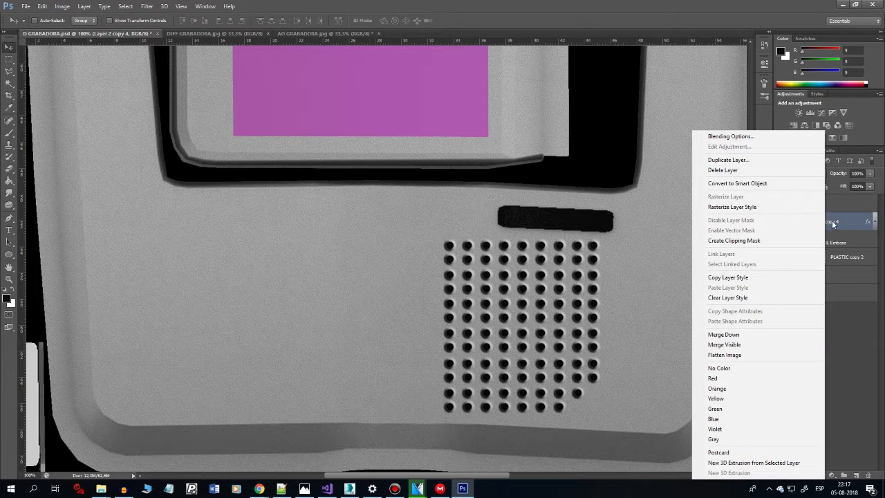
left_click(832, 220)
key("ctrl+j")
left_click(780, 257)
double_click(824, 258)
type("rejado perfo")
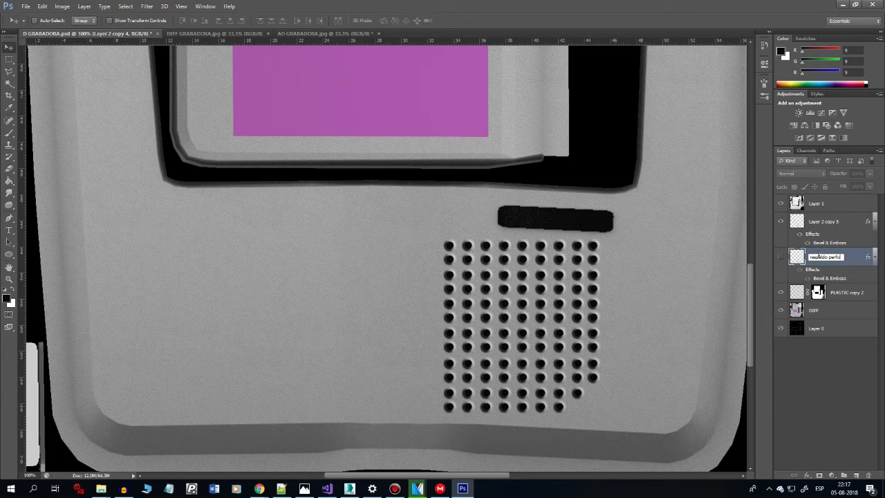
type("paldo perforaciones")
key("Return")
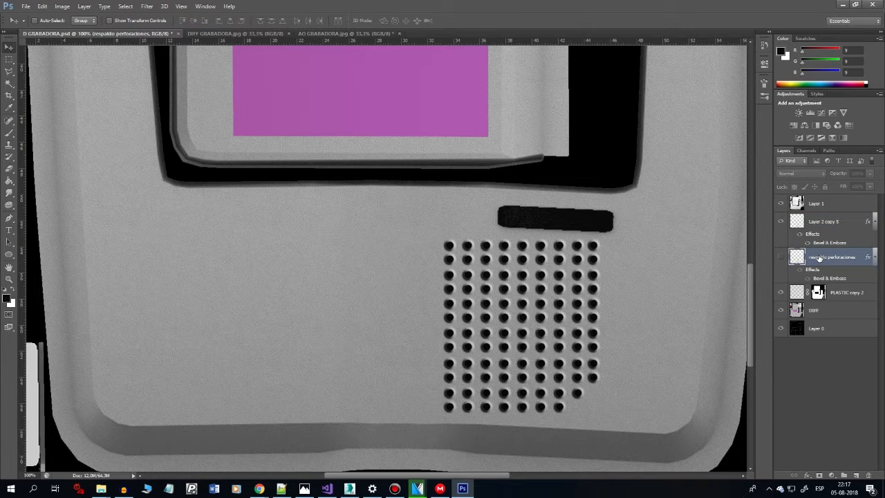
Rename the visible dot layer copy "PERFORACIONES" and convert it to a smart object
left_click(833, 223)
right_click(828, 221)
left_click(827, 219)
double_click(827, 221)
type("PERFORACIONES")
key("Return")
right_click(828, 222)
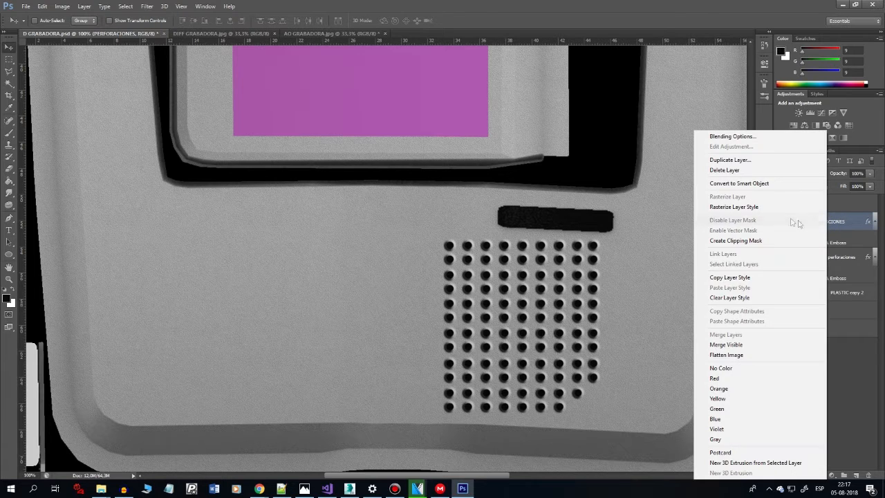
left_click(775, 184)
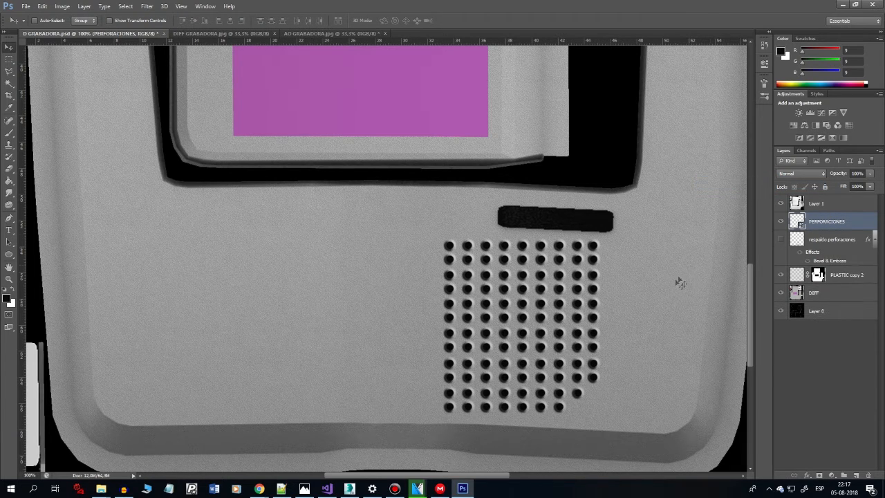
Rotate the PERFORACIONES grid 3°, scale it to 99.72%, and move it right beneath the dark slot
key("ctrl+t")
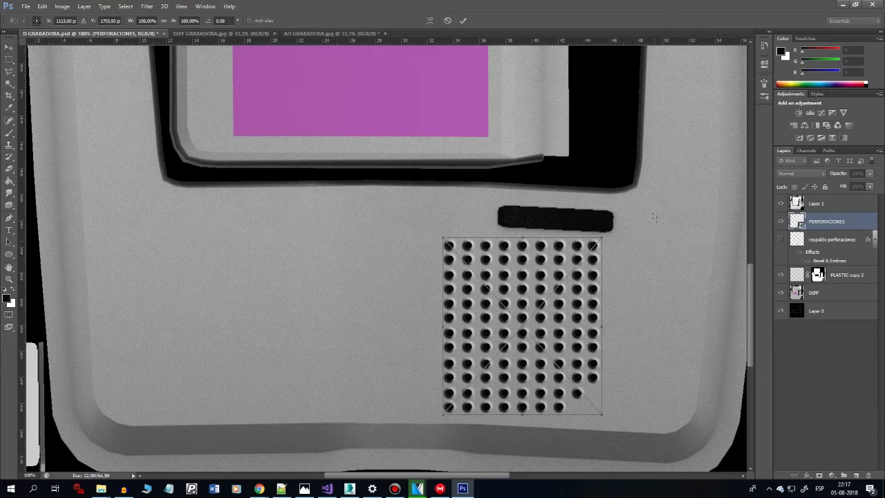
mouse_move(652, 198)
left_mouse_down()
mouse_move(658, 207)
mouse_move(658, 200)
left_mouse_up()
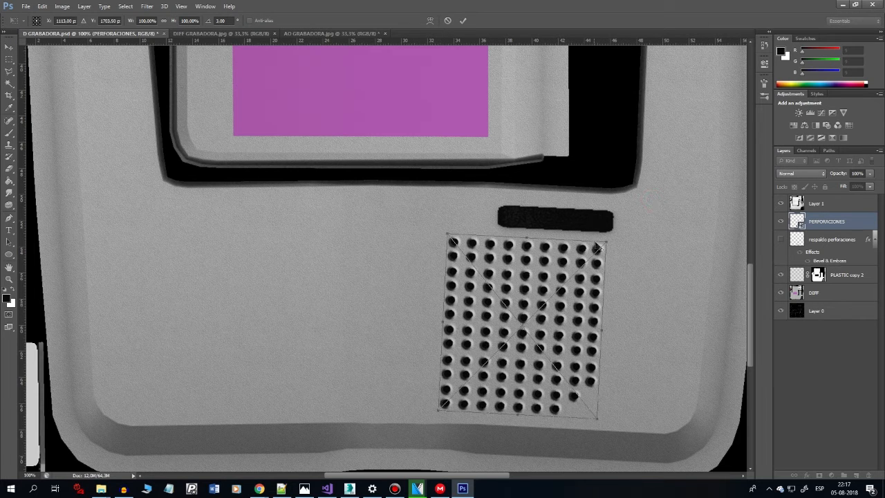
mouse_move(606, 240)
left_mouse_down()
mouse_move(554, 292)
mouse_move(598, 235)
left_mouse_up()
left_click_drag(580, 317, 615, 319)
key("Return")
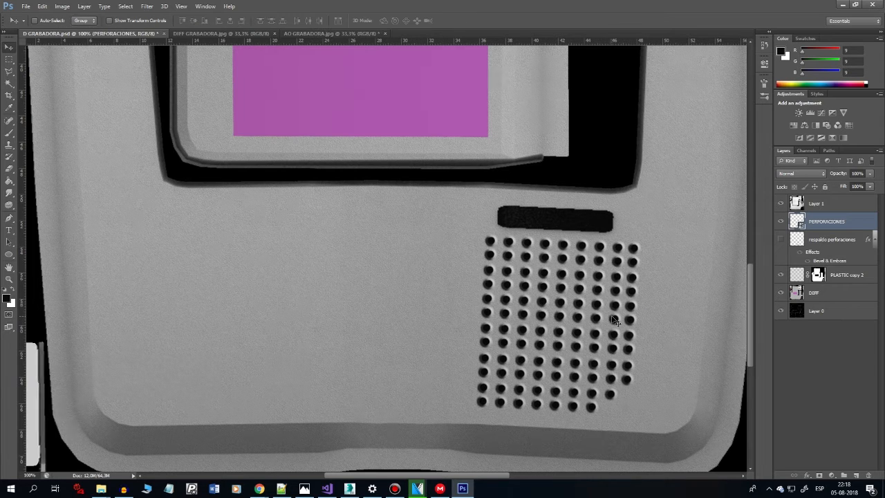
Save a JPEG copy of the texture over D GRABADORA.jpg at Maximum quality 12
key("ctrl+minus")
key("ctrl+shift+s")
left_click(484, 364)
left_click(547, 285)
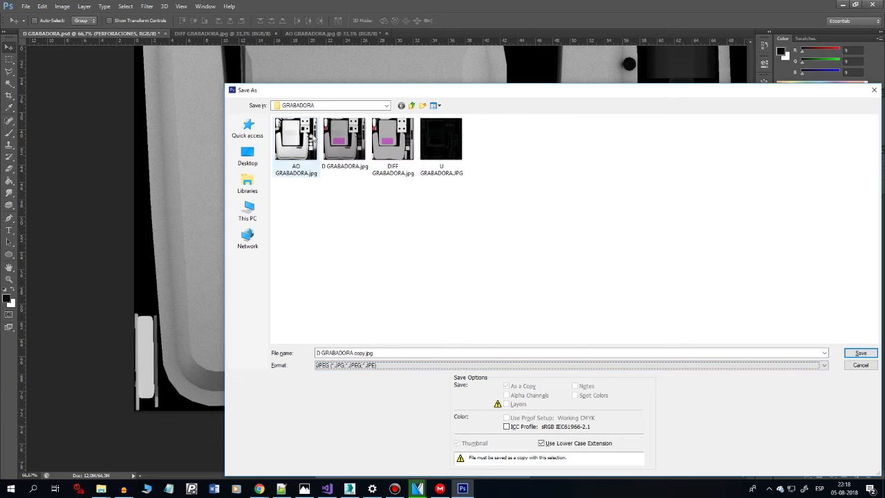
double_click(346, 138)
left_click(430, 186)
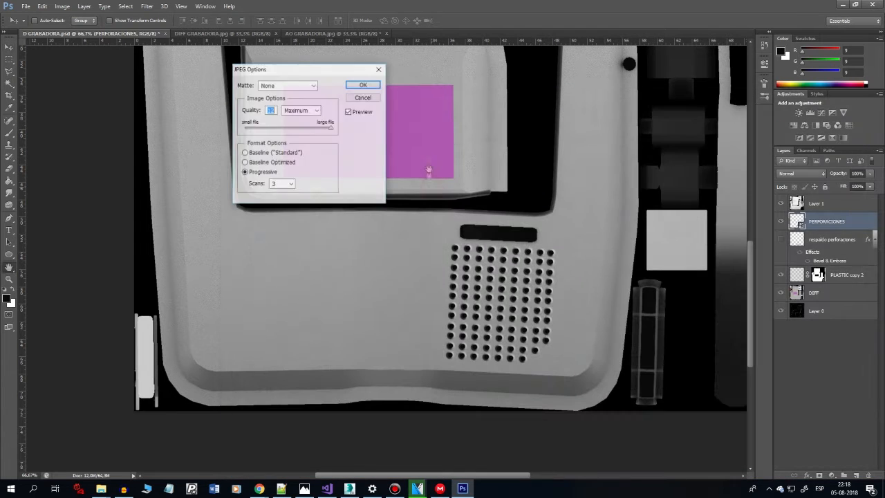
left_click(365, 84)
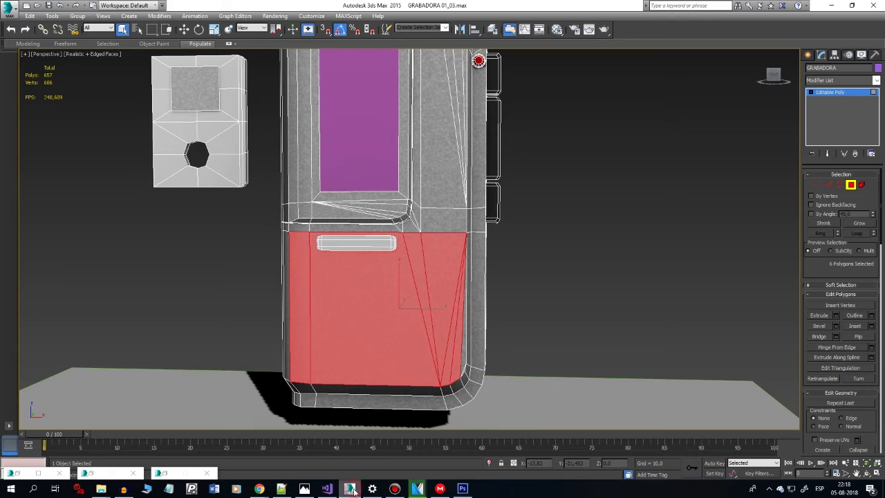
Switch to 3ds Max, clear the polygon selection, deselect the recorder, and turn off edged faces in the viewport
left_click(349, 489)
left_click_drag(506, 300, 496, 312)
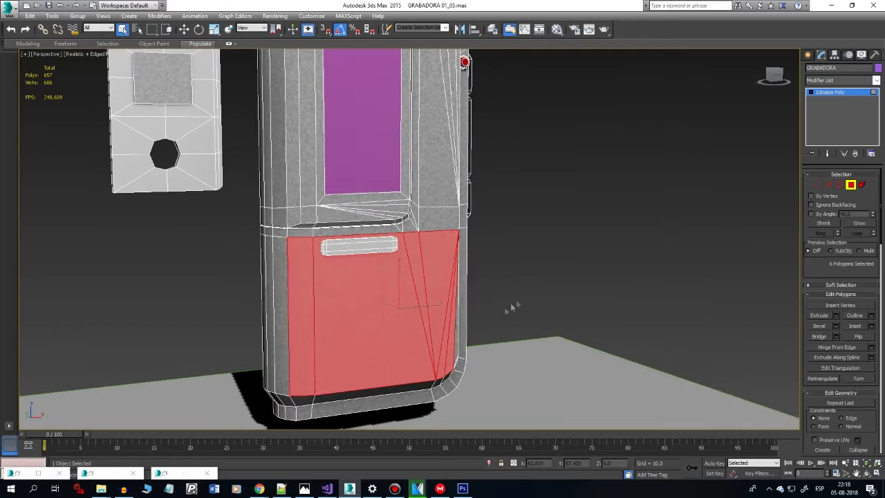
left_click(555, 295)
mouse_move(556, 294)
left_mouse_down()
mouse_move(524, 281)
mouse_move(546, 267)
mouse_move(519, 277)
left_mouse_up()
scroll(546, 267, "down", 3)
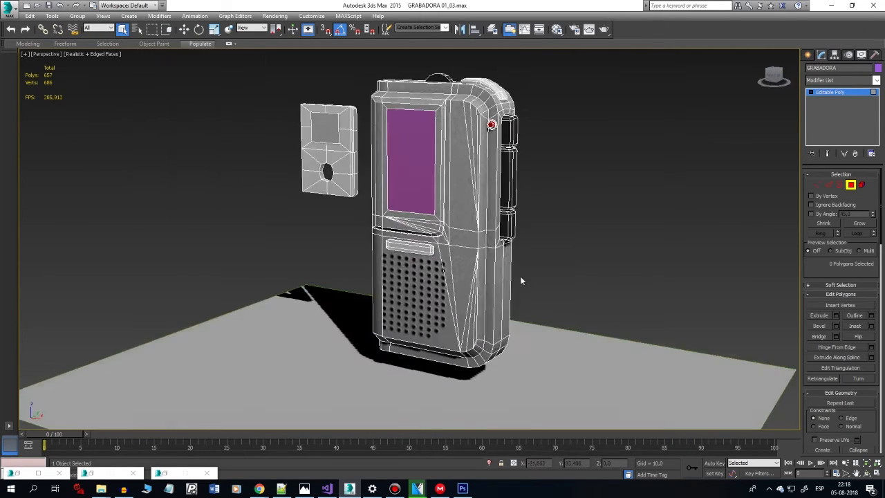
scroll(520, 276, "down", 3)
left_click(552, 267)
left_click(808, 55)
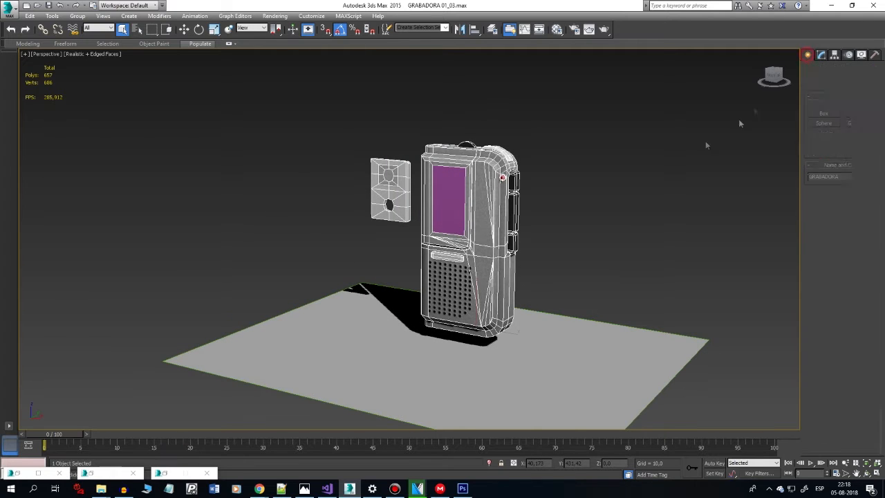
left_click(627, 186)
left_click(583, 217)
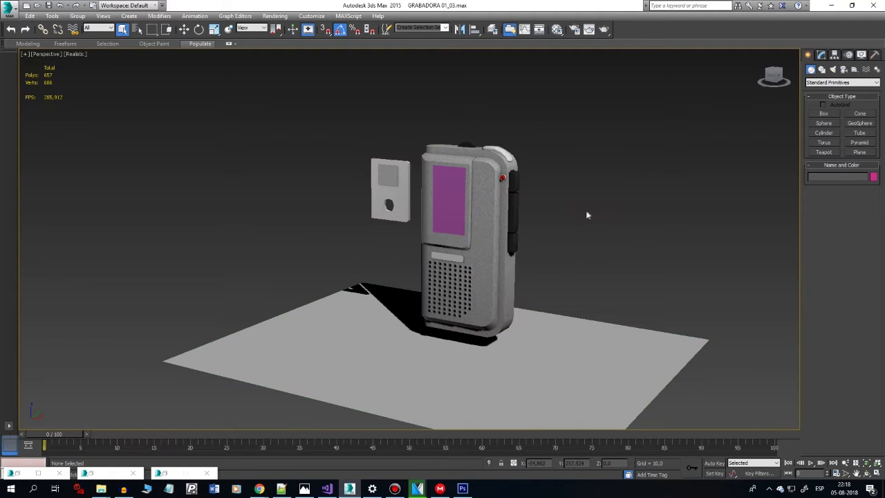
Examine the speaker grille on the textured recorder model from the front and at an angle
left_click_drag(563, 233, 620, 226)
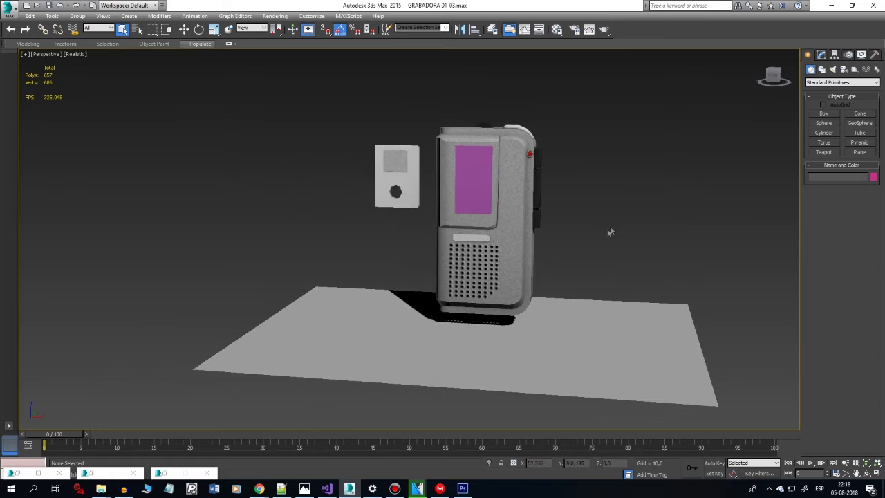
scroll(615, 223, "up", 3)
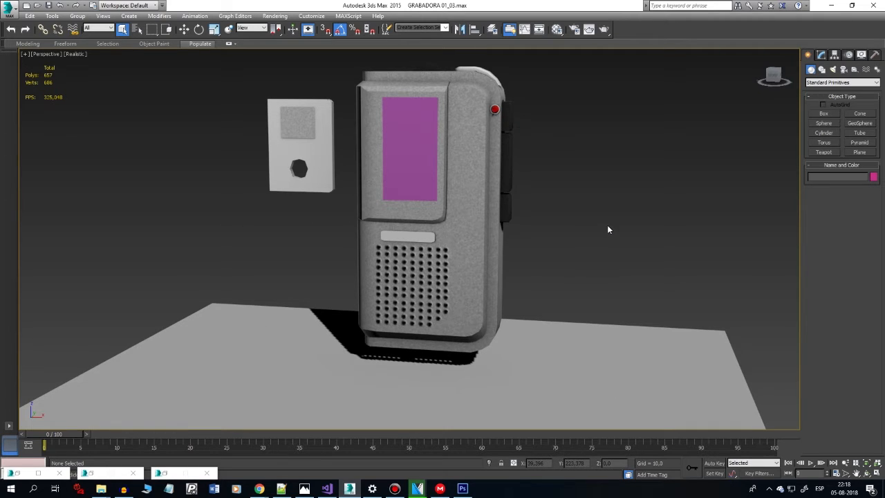
left_click_drag(606, 225, 630, 251)
scroll(630, 251, "down", 1)
scroll(636, 247, "up", 1)
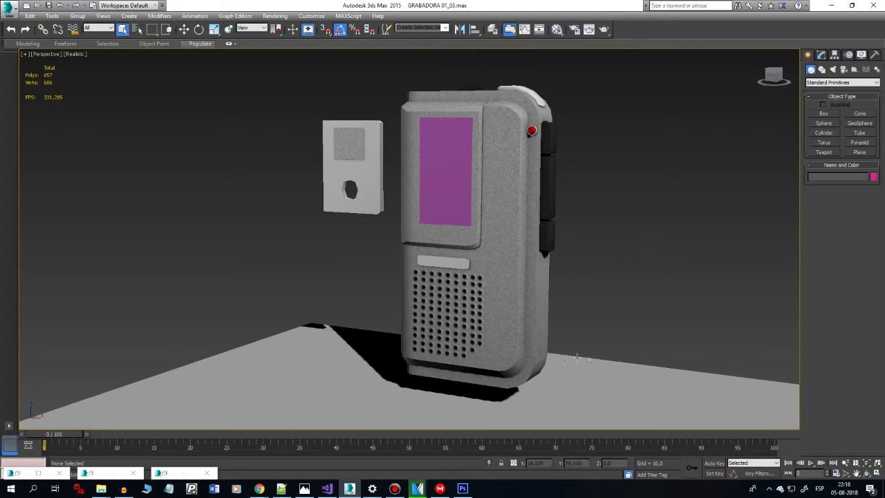
left_click_drag(554, 320, 556, 319)
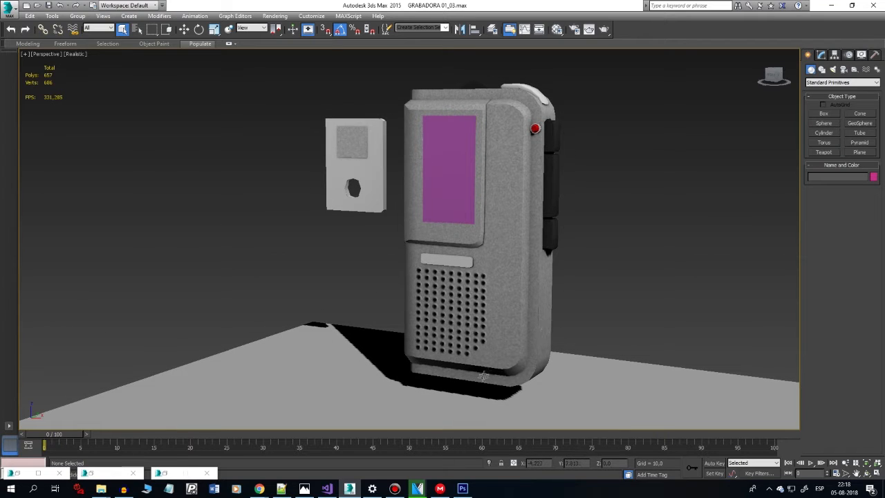
Switch to Photoshop, duplicate the PERFORACIONES grid onto the left half of the lower casing, and flip the copy horizontally
mouse_move(329, 492)
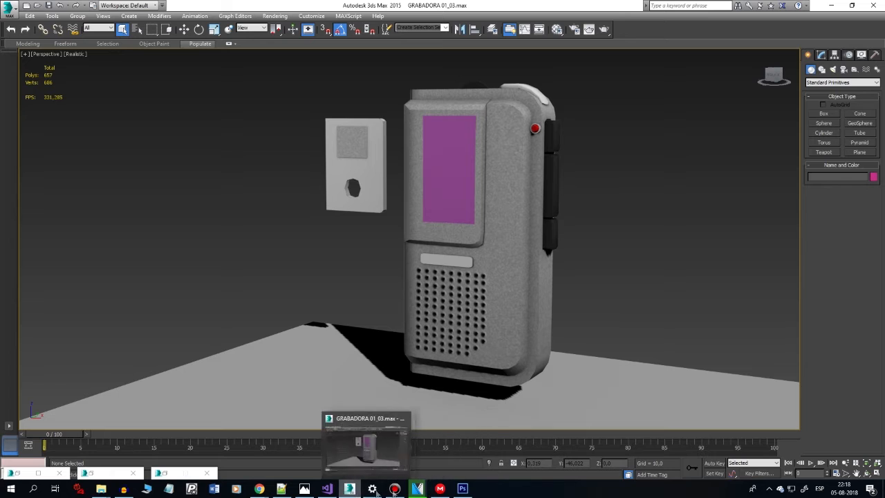
left_click(462, 489)
left_click_drag(477, 329, 291, 331)
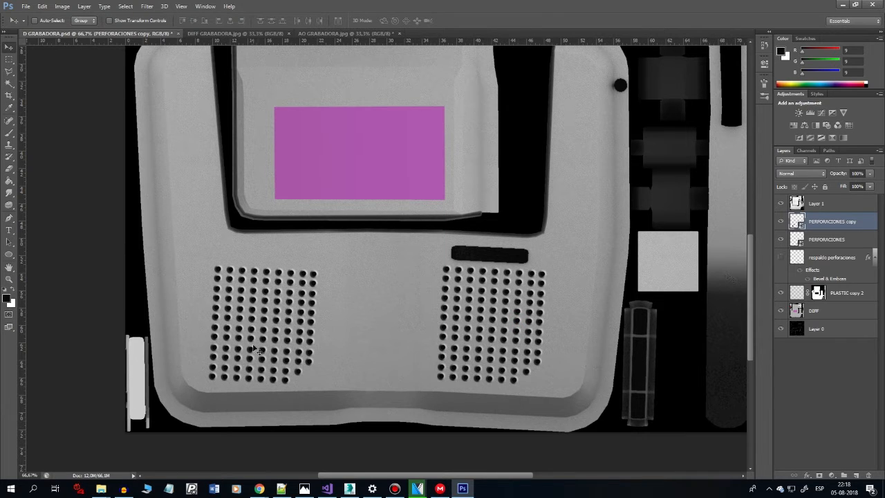
key("ctrl+t")
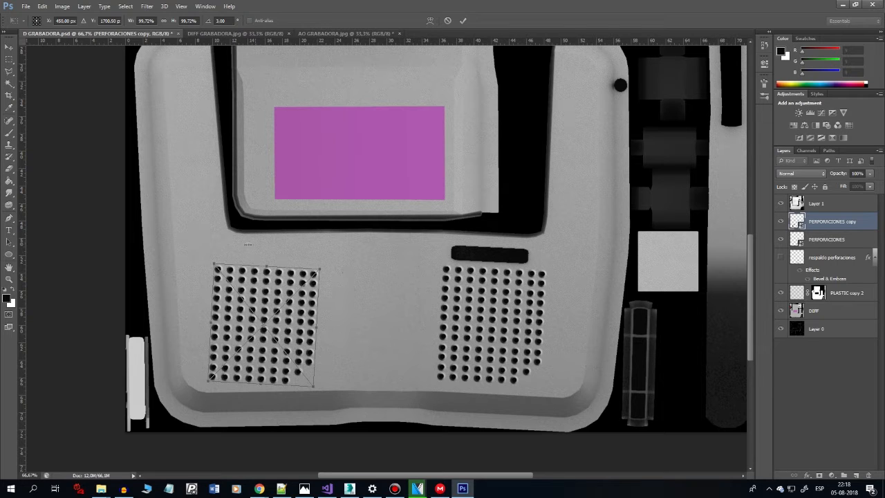
right_click(291, 320)
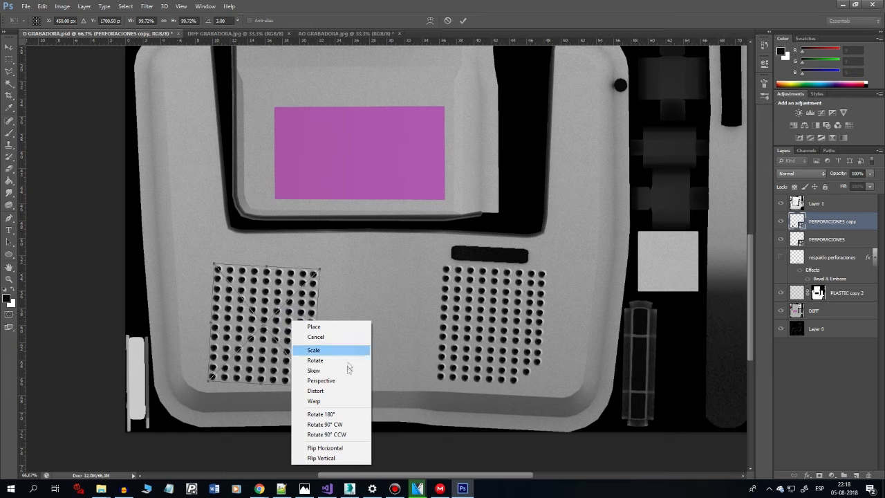
left_click(325, 449)
Rotate the flipped grid copy to about -1.06° and position it level with the original grid on the lower casing
left_click_drag(278, 372, 297, 359)
left_click_drag(366, 364, 365, 366)
left_click_drag(310, 363, 310, 365)
left_click_drag(365, 366, 366, 367)
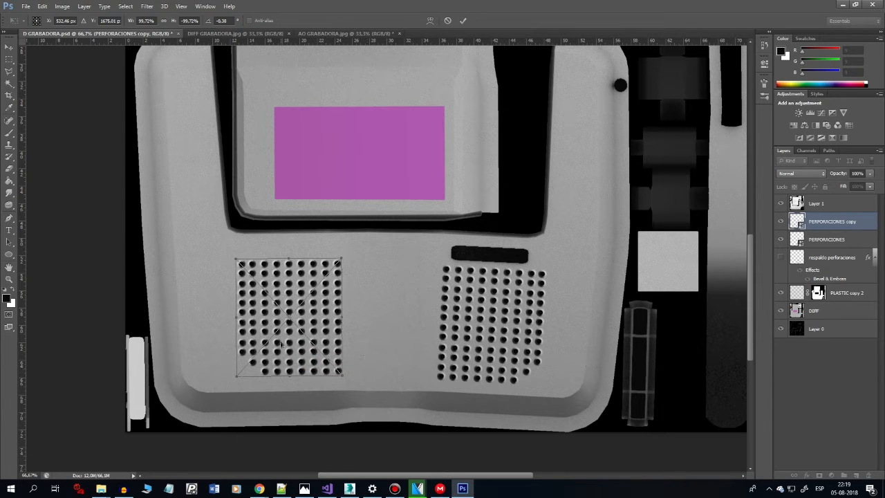
left_click_drag(280, 353, 283, 358)
key("Up")
key("Up")
key("Up")
key("Up")
key("Up")
key("Up")
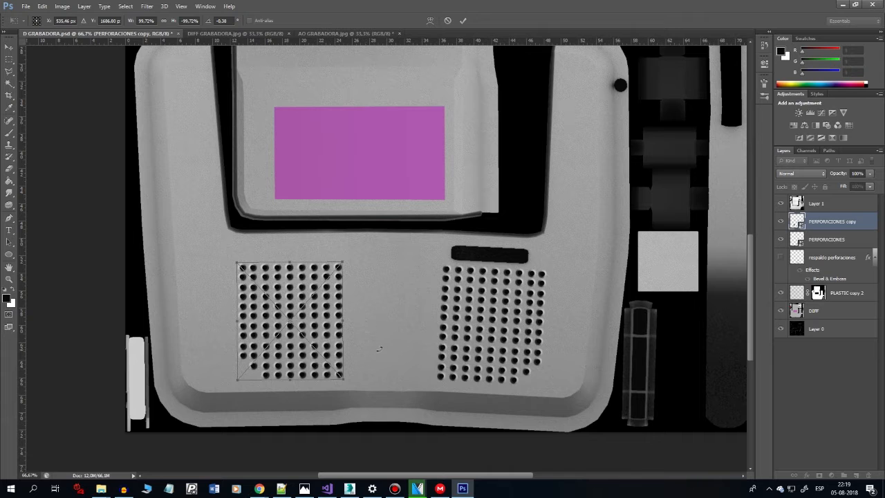
left_click_drag(370, 365, 368, 369)
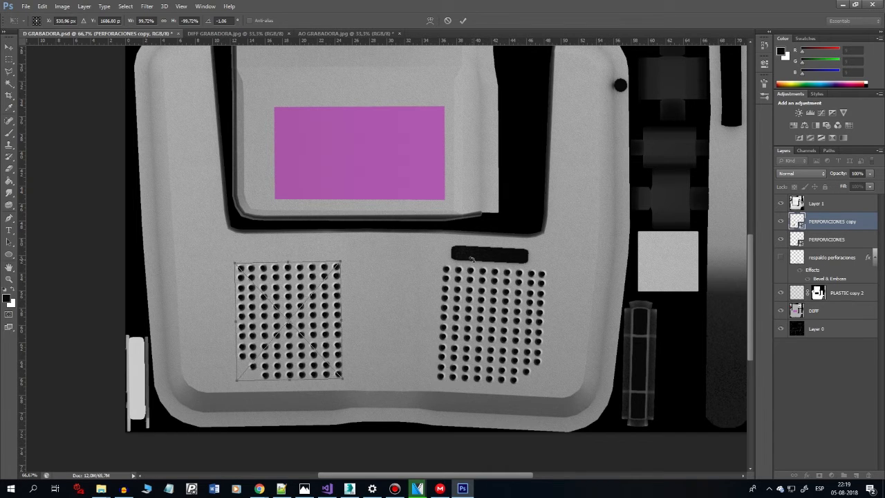
key("Return")
left_click_drag(471, 238, 456, 285)
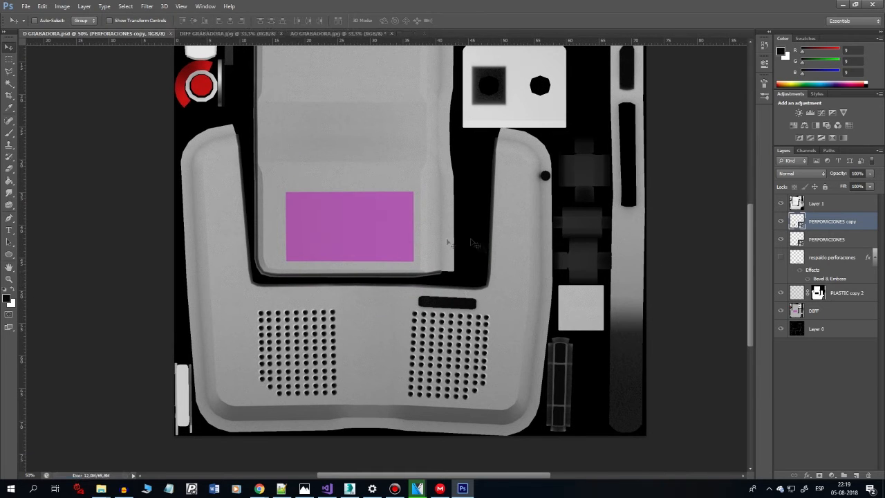
Check the lettering beside the slot on the Sony M-570V reference photo in Chrome, and return to Photoshop
mouse_move(259, 489)
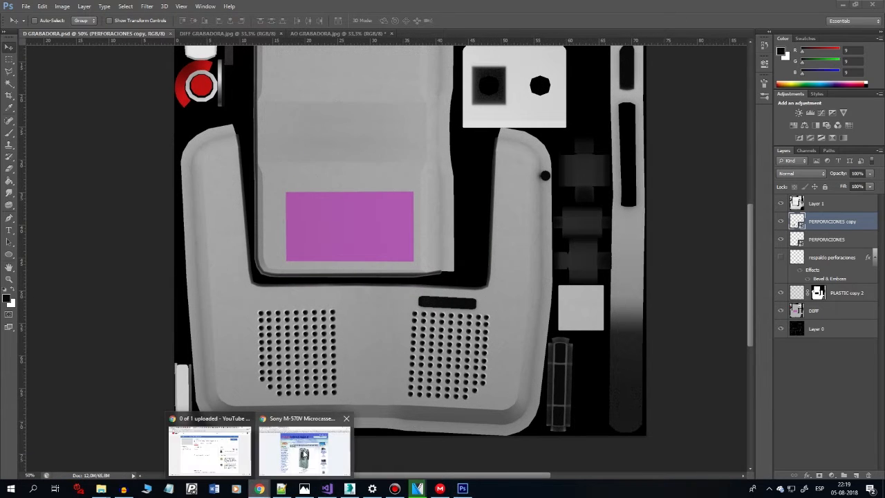
left_click(303, 453)
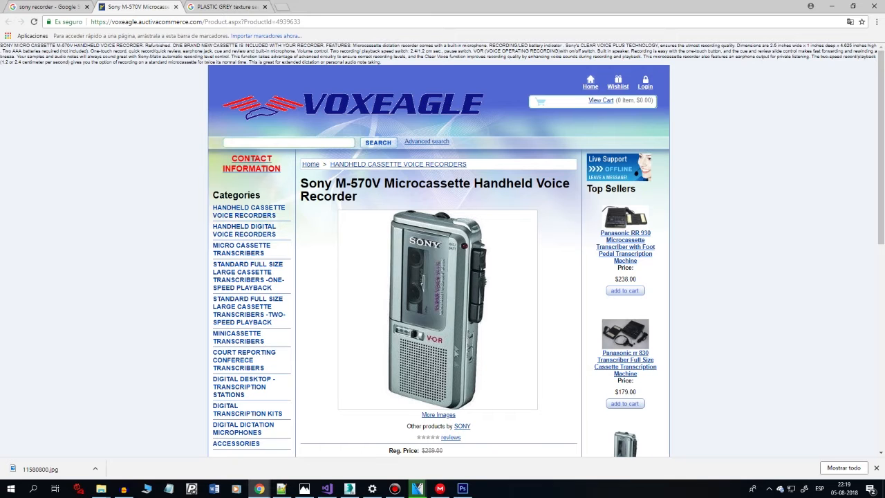
left_click(463, 488)
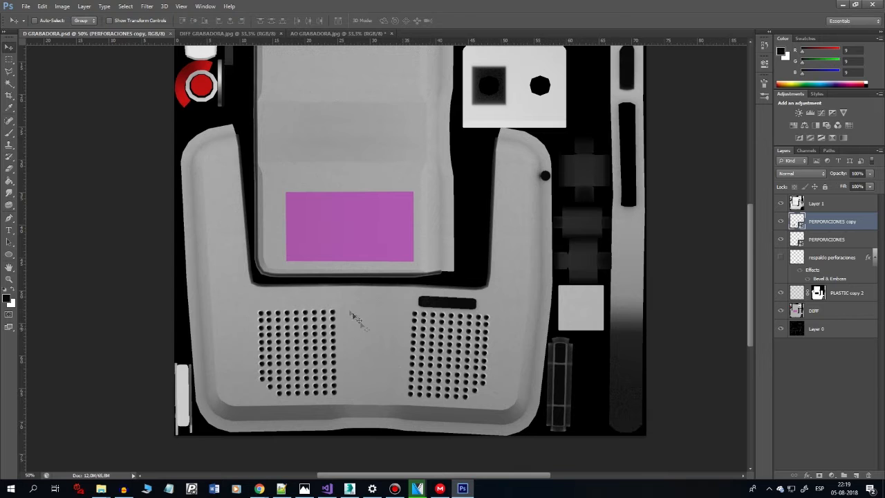
Create a text box just right of the dark slot and set its text colour to pinkish red ff0350
key("z")
left_click(487, 312)
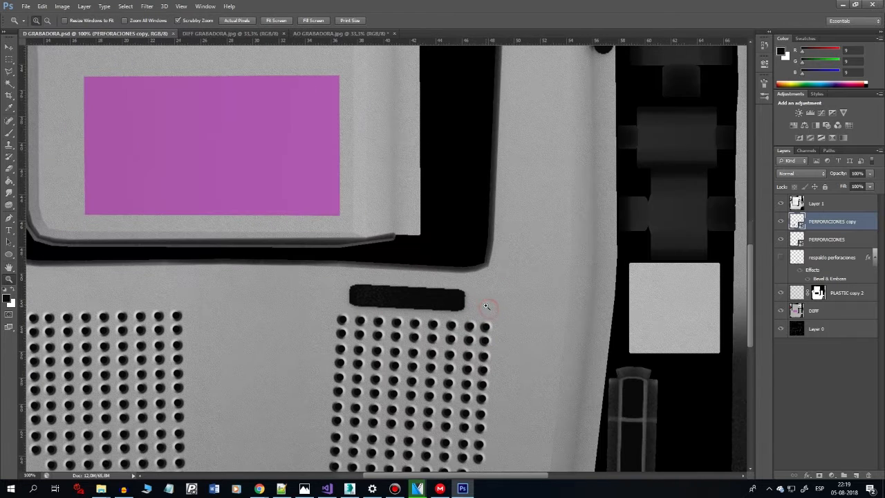
key("t")
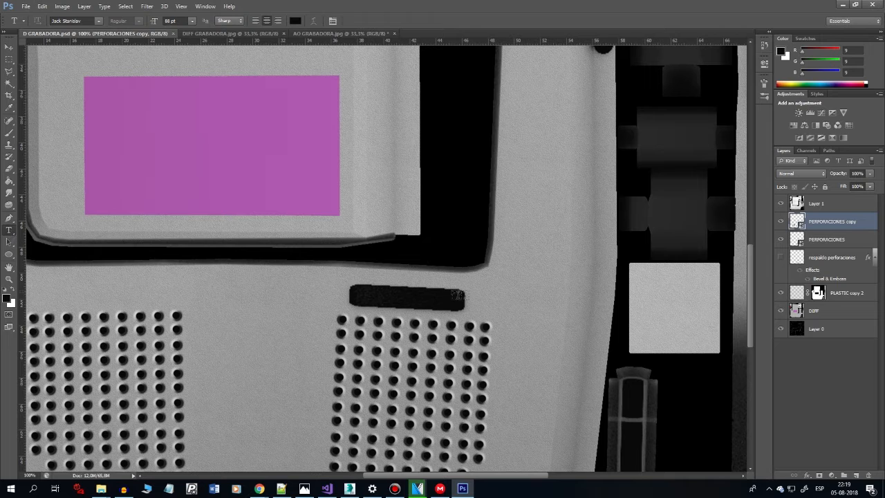
left_click_drag(474, 279, 586, 327)
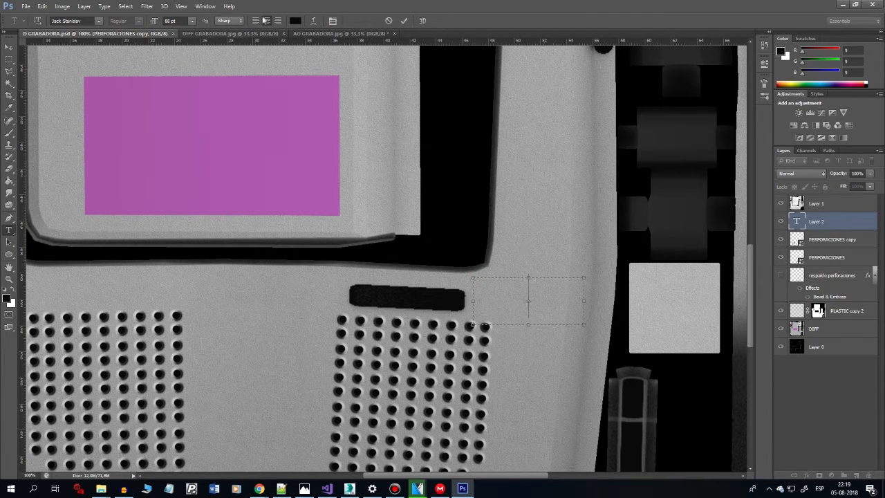
left_click(296, 20)
left_click_drag(601, 153, 618, 138)
left_click_drag(562, 146, 596, 119)
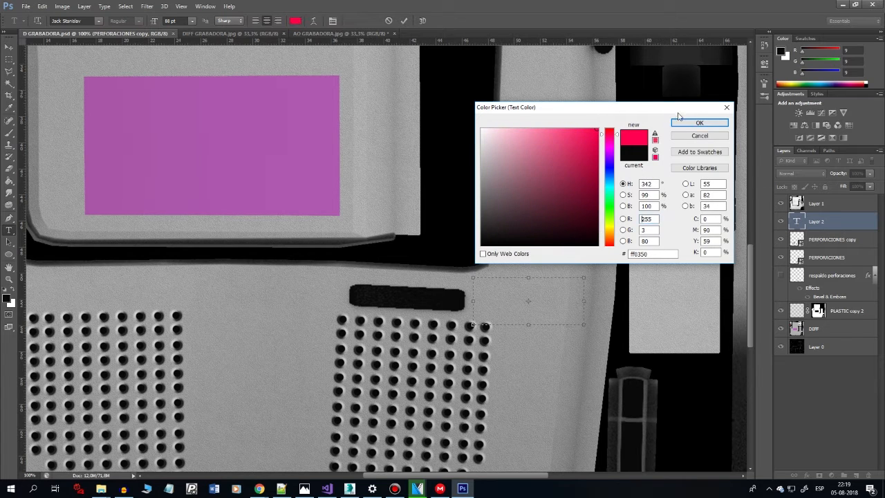
left_click(700, 123)
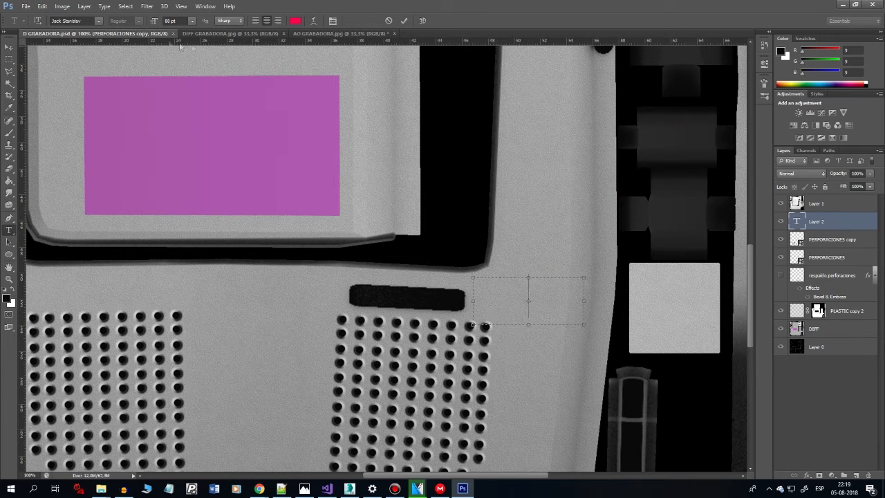
Set the new text's font to Arial, enter "V-O-R" in the box, and commit it
left_click(99, 21)
scroll(94, 102, "up", 12)
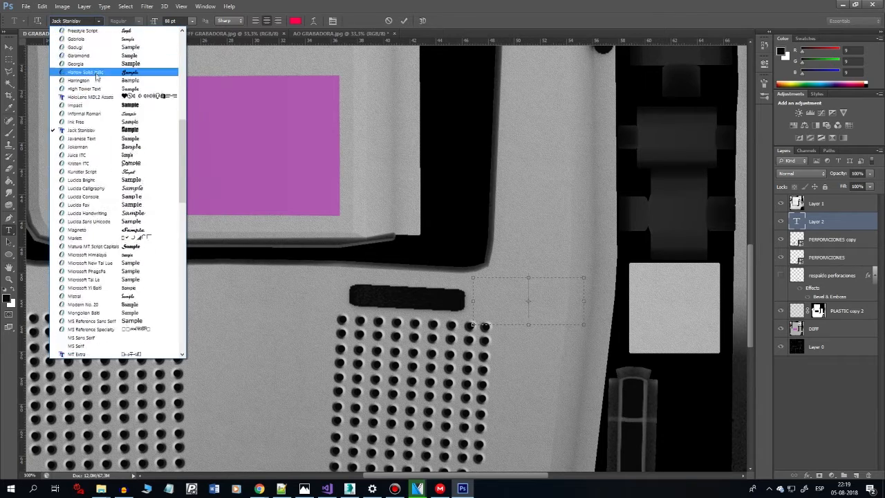
scroll(94, 102, "up", 5)
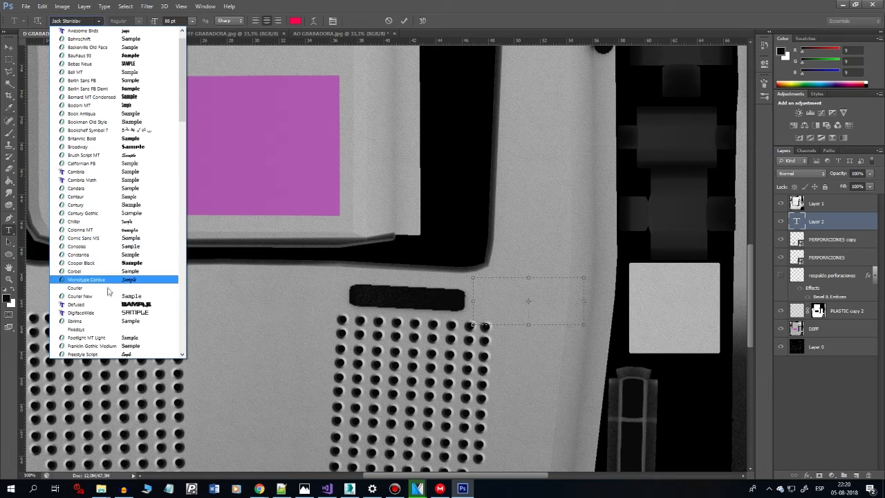
scroll(118, 204, "up", 1)
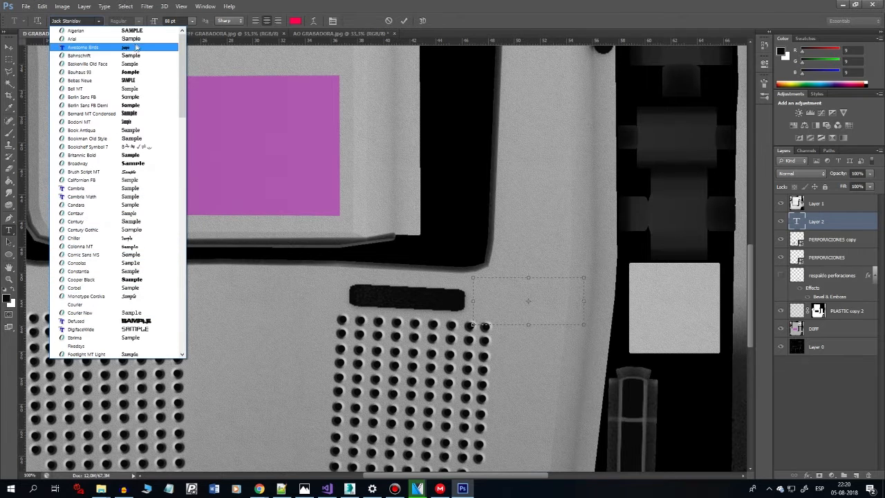
left_click(135, 38)
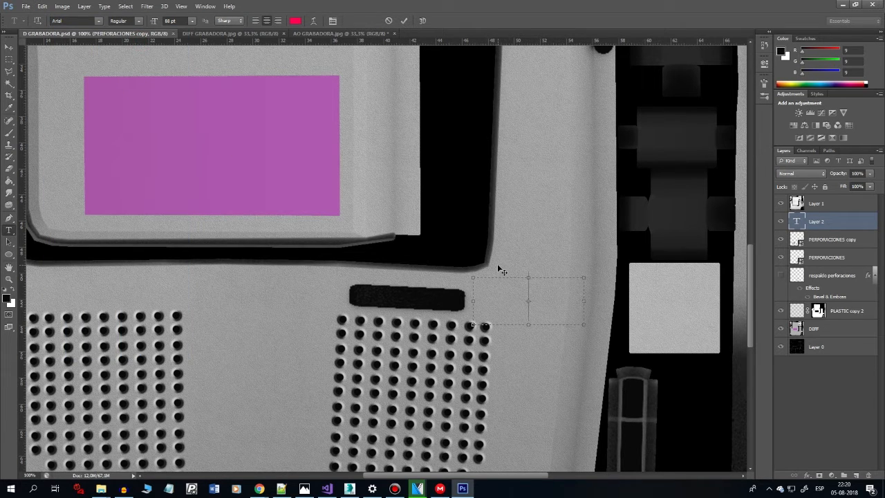
type("V-1")
type("O-")
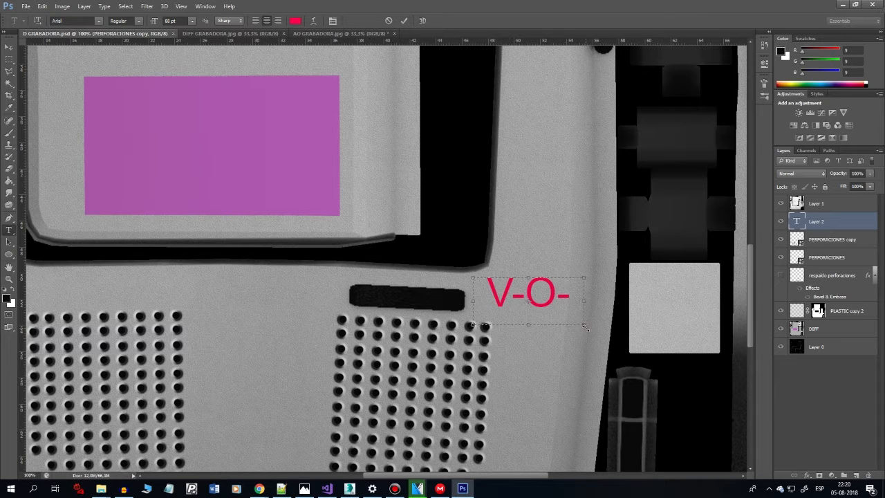
type("R")
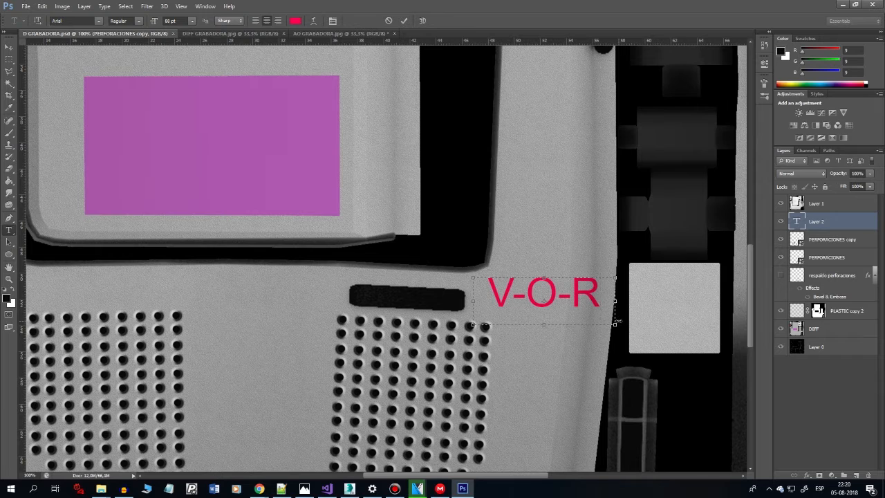
key("ctrl+Return")
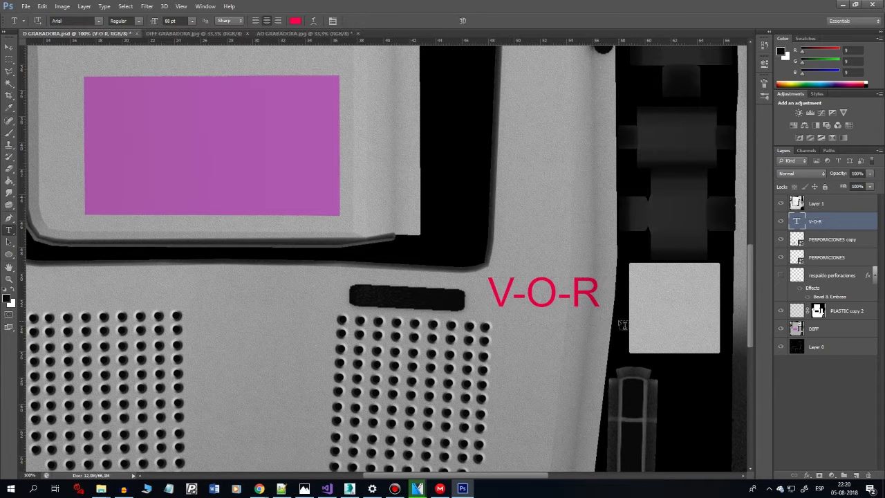
Scale the V-O-R text to about 62% and place it just right of the dark slot
key("v")
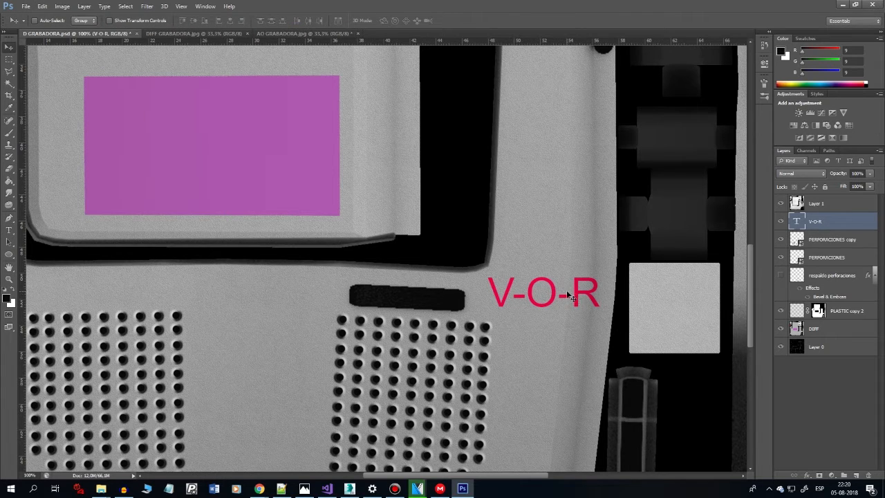
left_click_drag(561, 292, 544, 302)
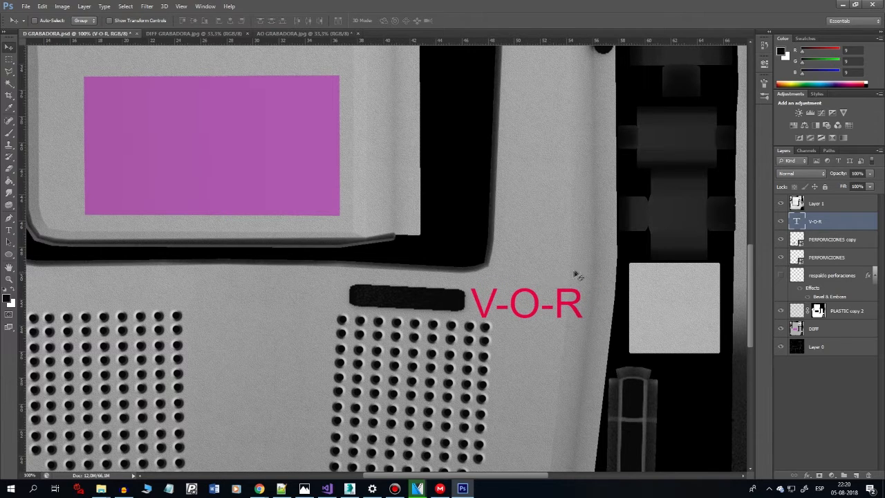
key("ctrl+t")
left_click_drag(599, 337, 543, 325)
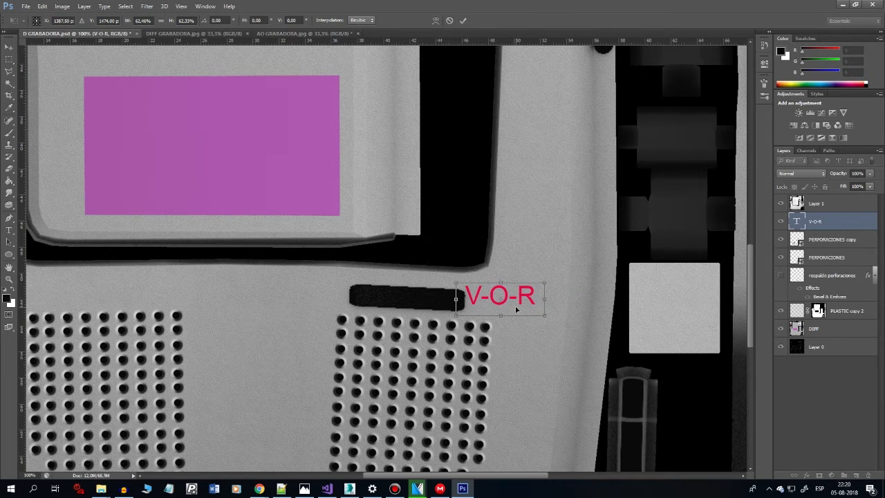
key("Return")
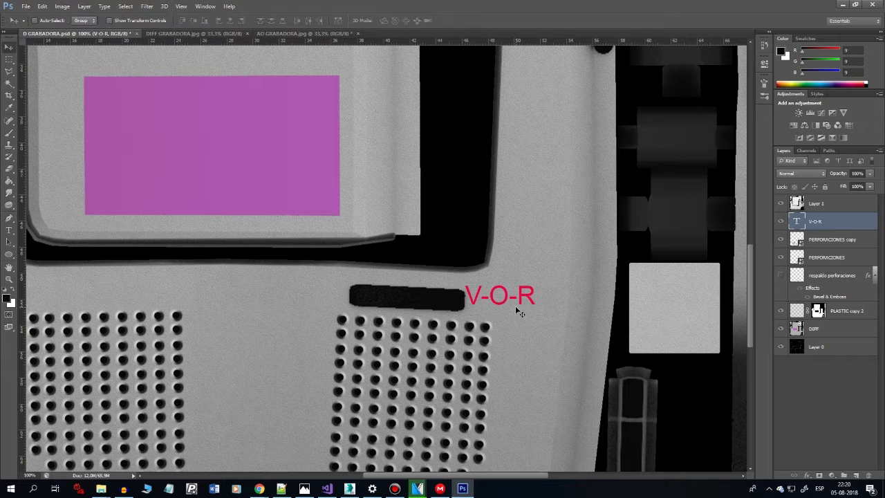
left_click_drag(516, 308, 531, 312)
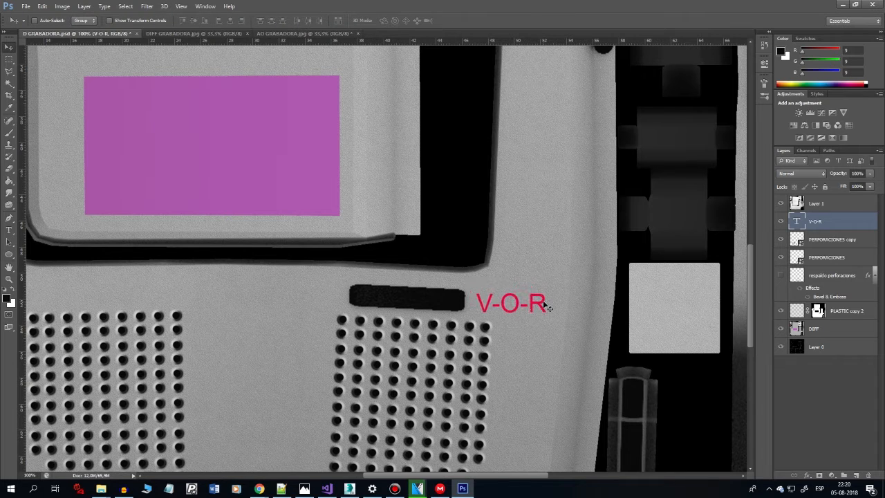
Rotate the V-O-R text slightly clockwise to follow the tilt of the dark slot
key("ctrl+t")
left_click_drag(581, 256, 585, 261)
key("Return")
key("ctrl+minus")
key("ctrl+minus")
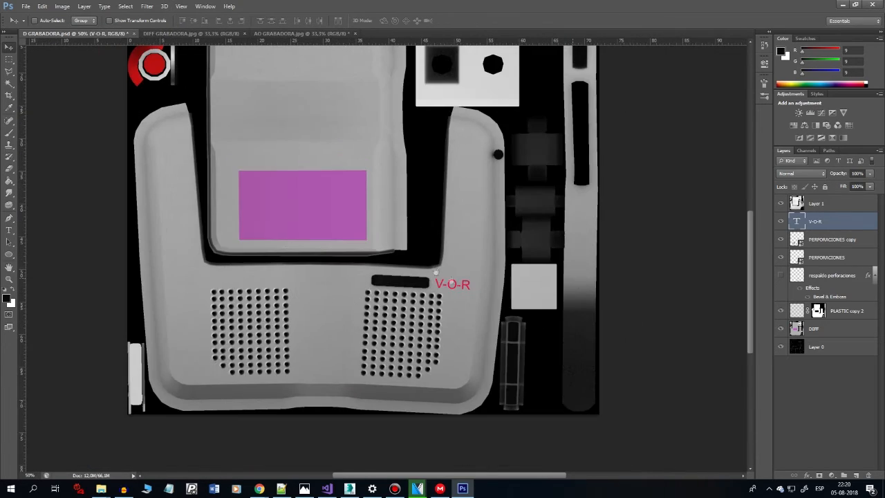
scroll(436, 271, "up", 5)
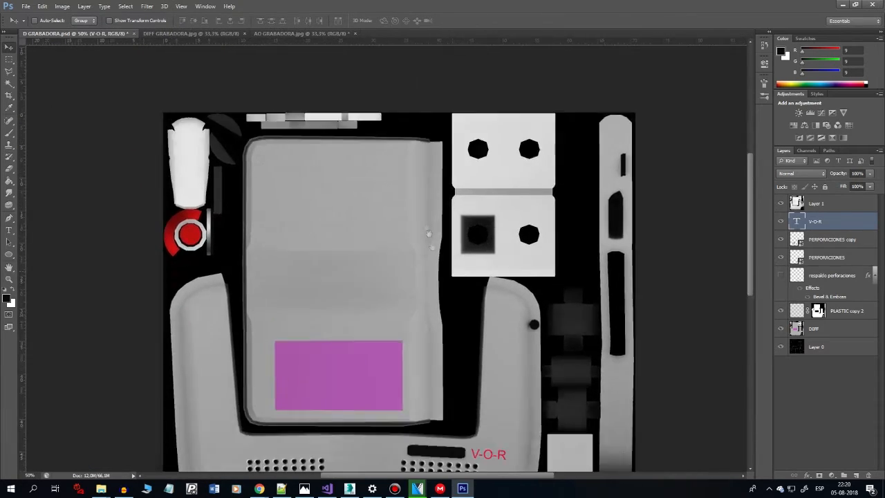
scroll(429, 233, "down", 3)
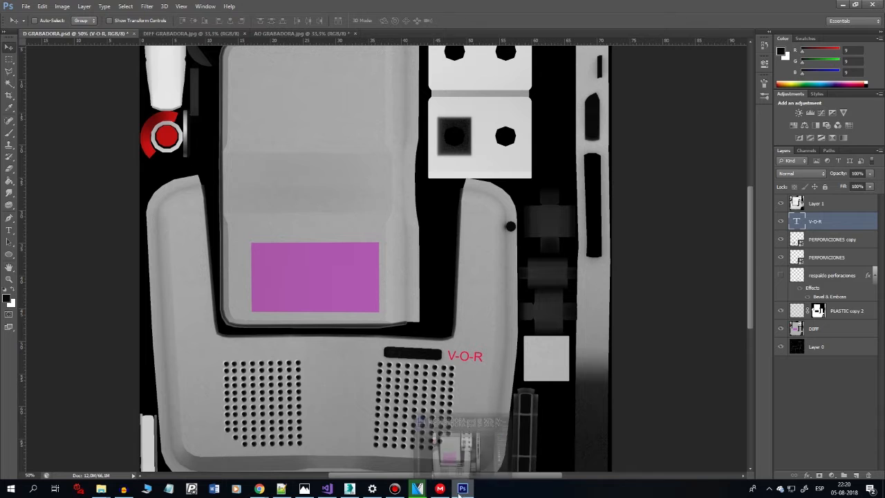
Look up the remaining labels on the recorder reference photo in Chrome, and go back to the Photoshop texture
mouse_move(330, 489)
mouse_move(259, 490)
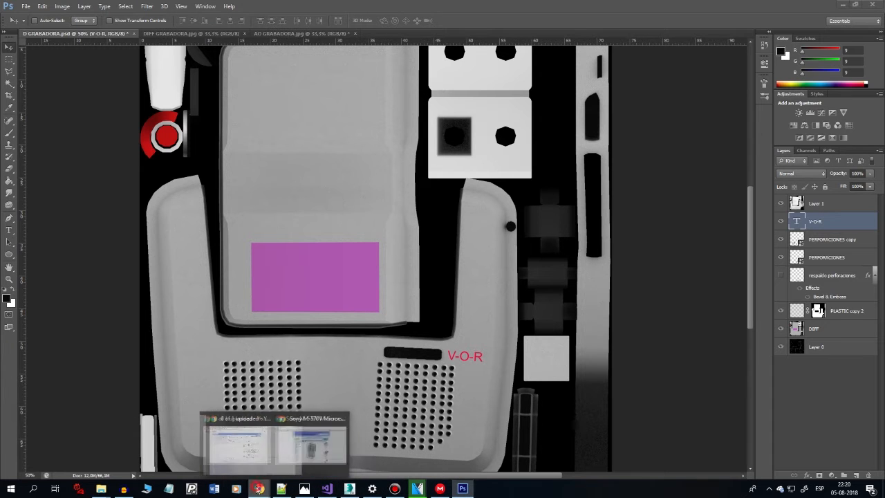
left_click(316, 450)
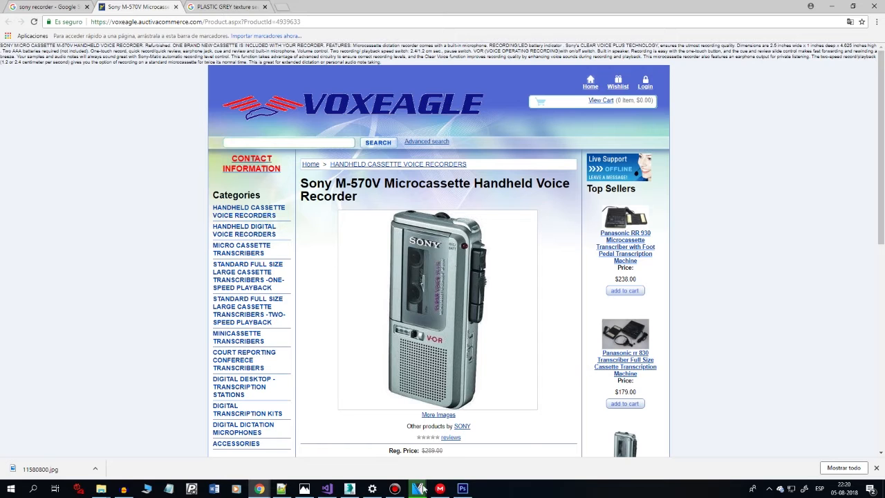
left_click(462, 489)
Duplicate the V-O-R text layer and move the copy up beside the round black hole on the casing's right arm
left_click_drag(539, 217, 455, 376)
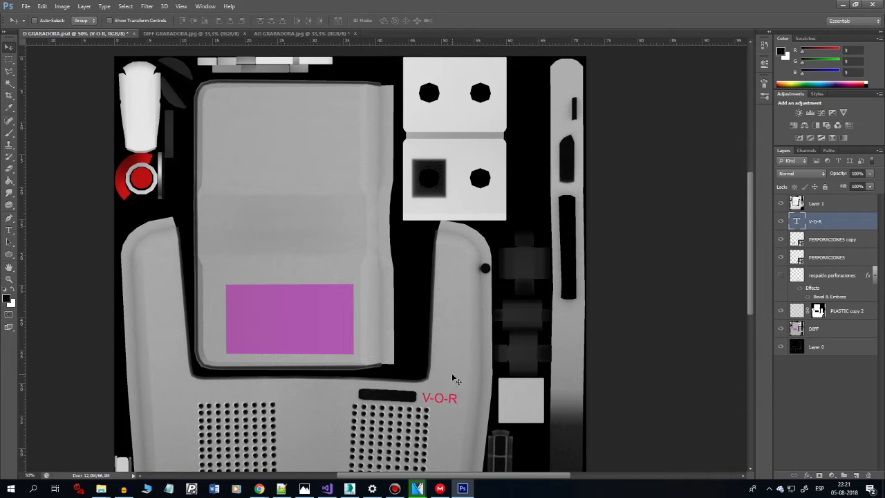
key("ctrl+j")
left_click_drag(457, 405, 460, 337)
key("z")
left_click(449, 296)
left_click(450, 296)
left_click(450, 297)
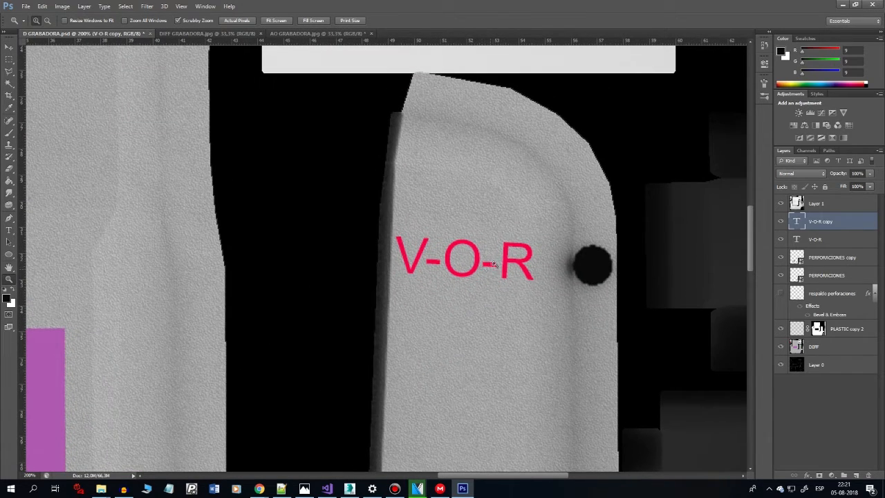
Recolor the copied V-O-R text near the round black hole to black, 000000
key("t")
left_click(532, 263)
key("ctrl+a")
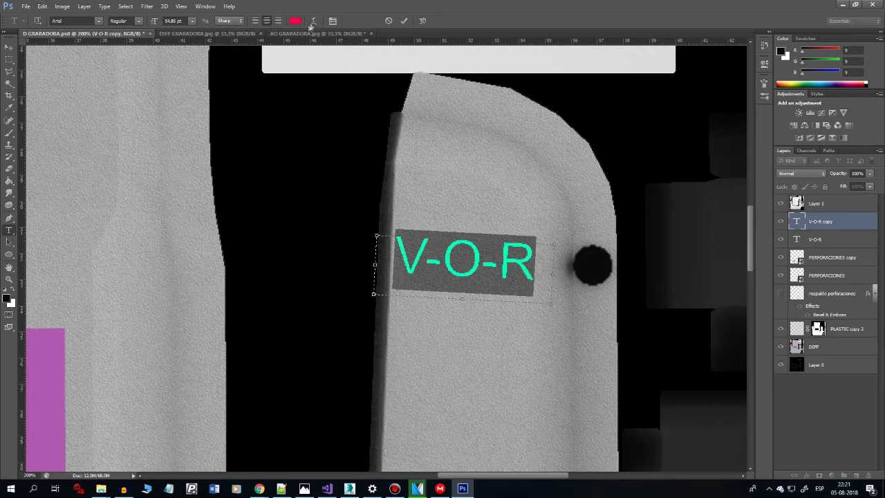
left_click(295, 20)
type("000000")
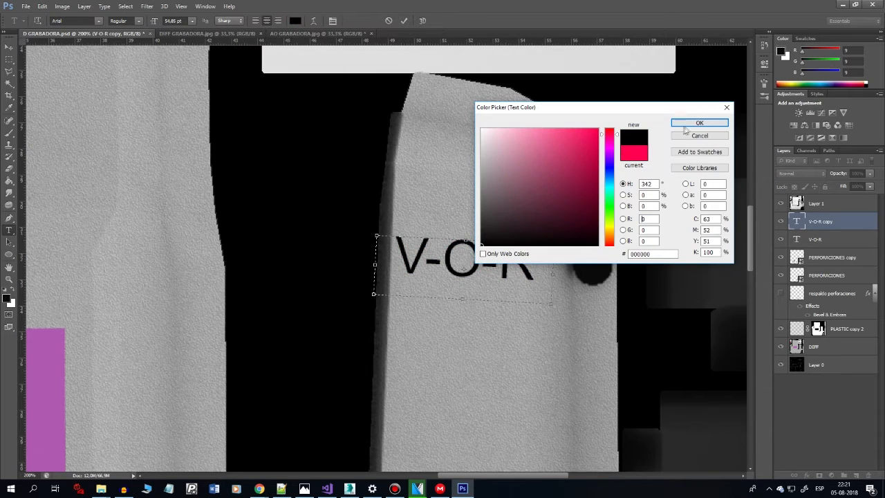
left_click(699, 123)
Set the font size of the copied V-O-R text to 25 pt
left_click(177, 20)
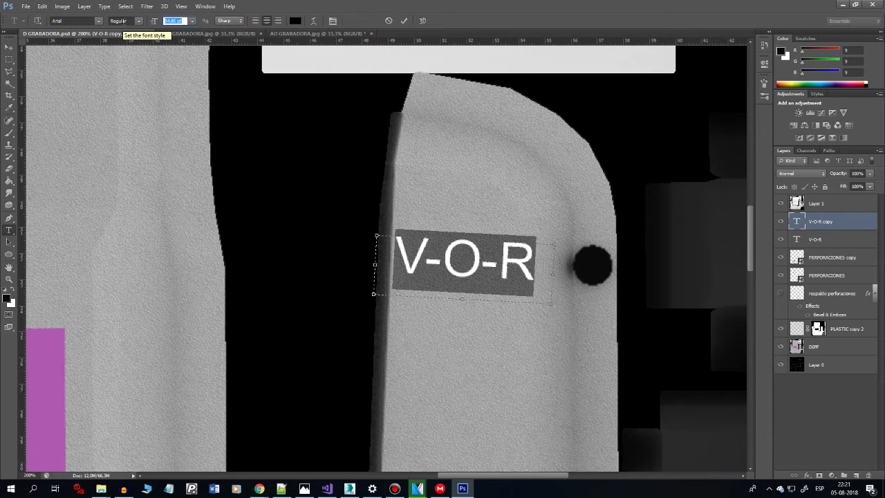
type("20")
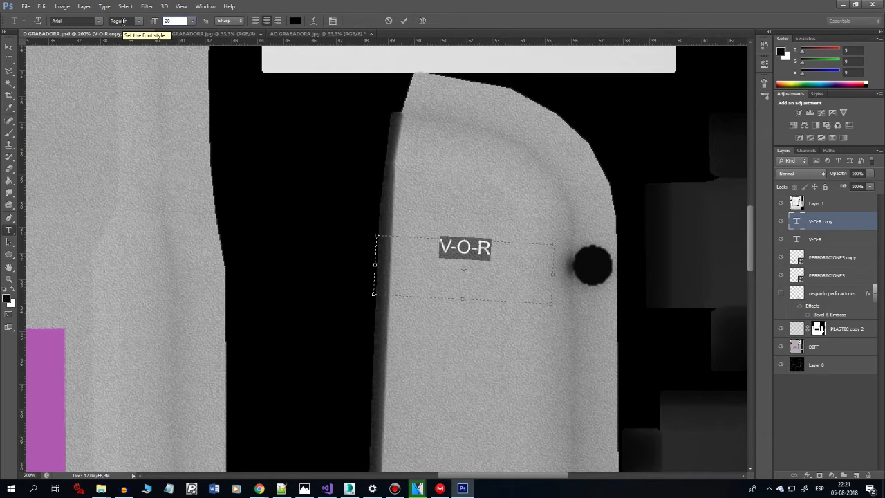
type("25")
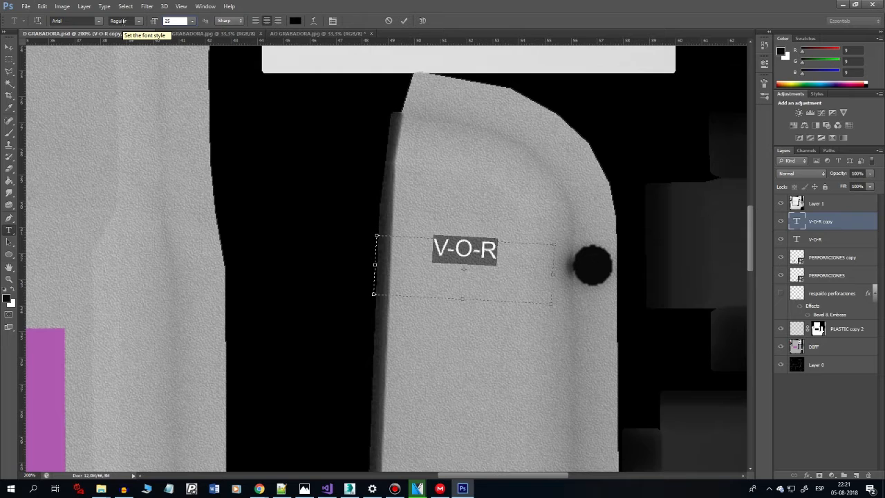
key("Return")
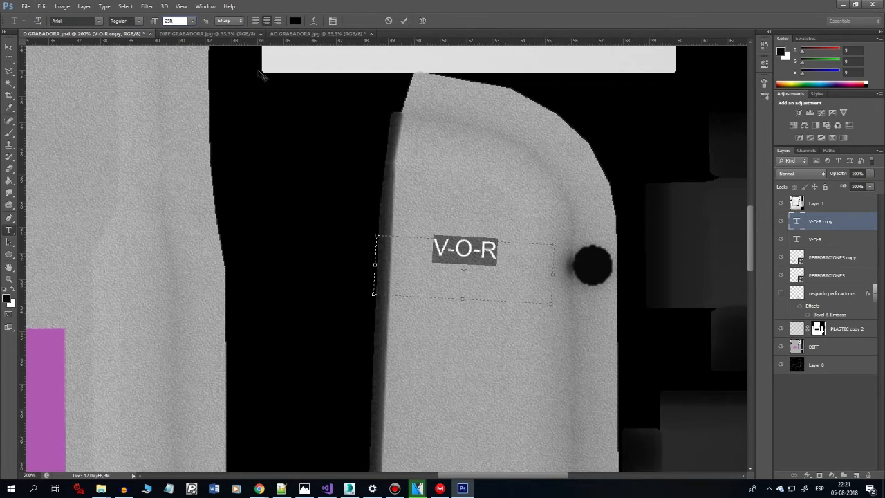
key("Return")
Replace the wording of the copied text with "REC / BAT", with spaces around the slash
left_click_drag(515, 250, 417, 234)
type("REC/")
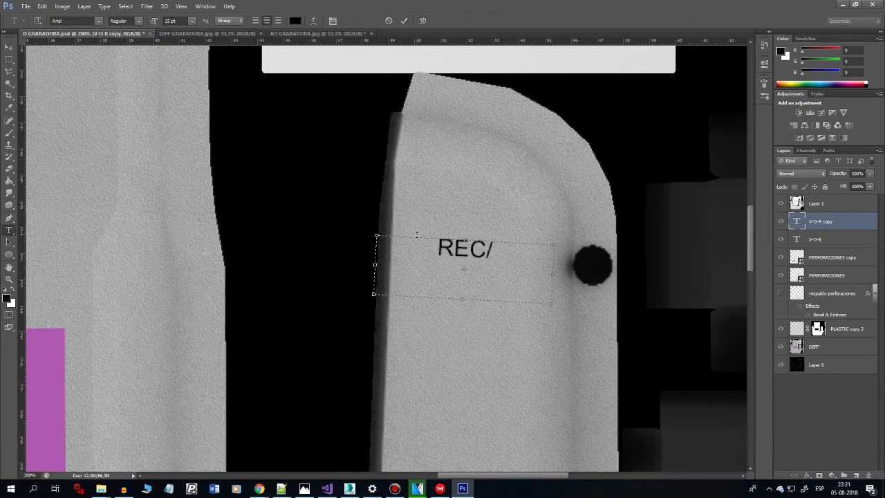
type("BAT")
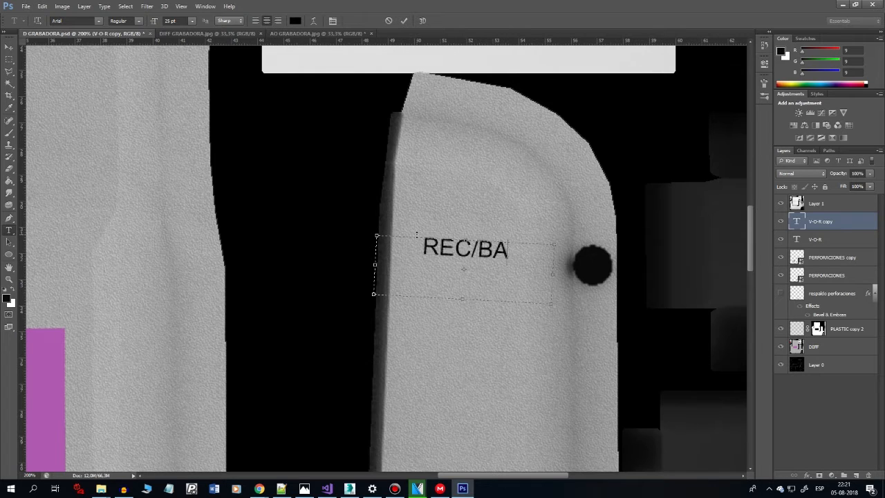
key("Left")
key("Left")
key("Left")
key("Left")
key("Left")
key("ctrl+Return")
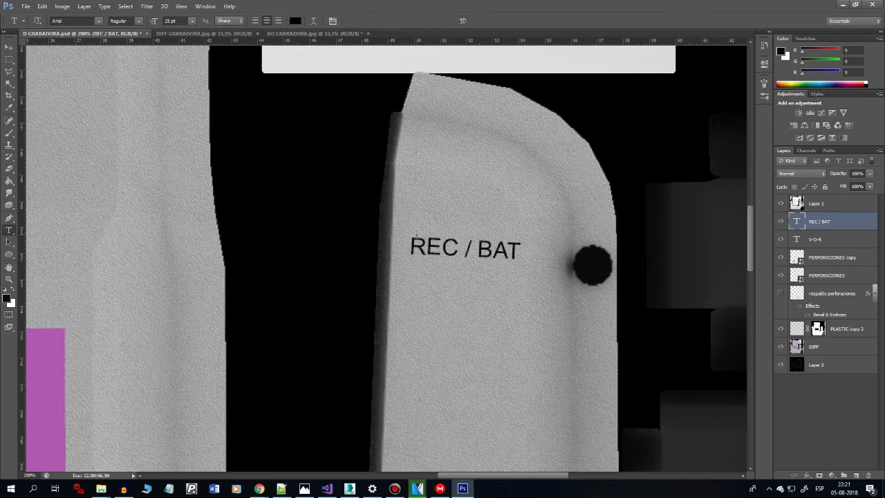
Compare the whole texture with the Sony M-570V reference photo in Chrome, and go back to Photoshop
key("z")
key("ctrl+minus")
key("ctrl+minus")
key("ctrl+minus")
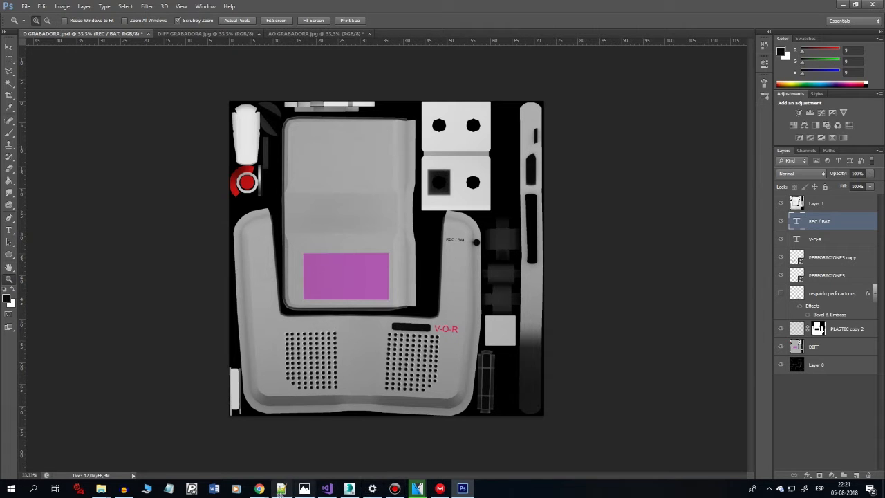
mouse_move(258, 489)
left_click(312, 459)
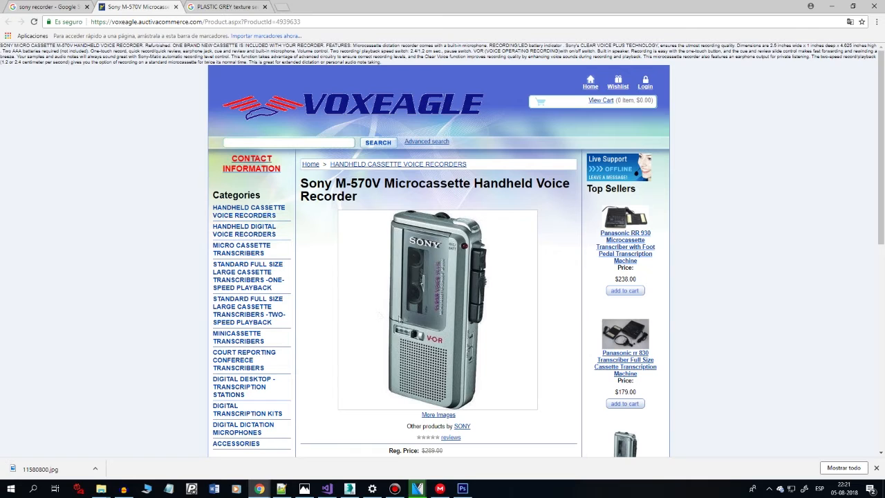
left_click(463, 488)
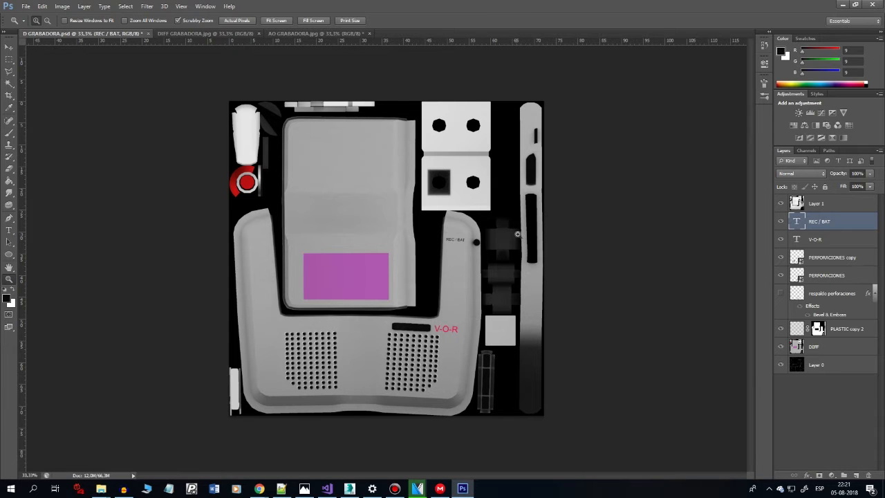
Move the UV wireframe layer, Layer 0, to the top of the layer stack and lower its opacity to 32%
left_click_drag(817, 368, 819, 202)
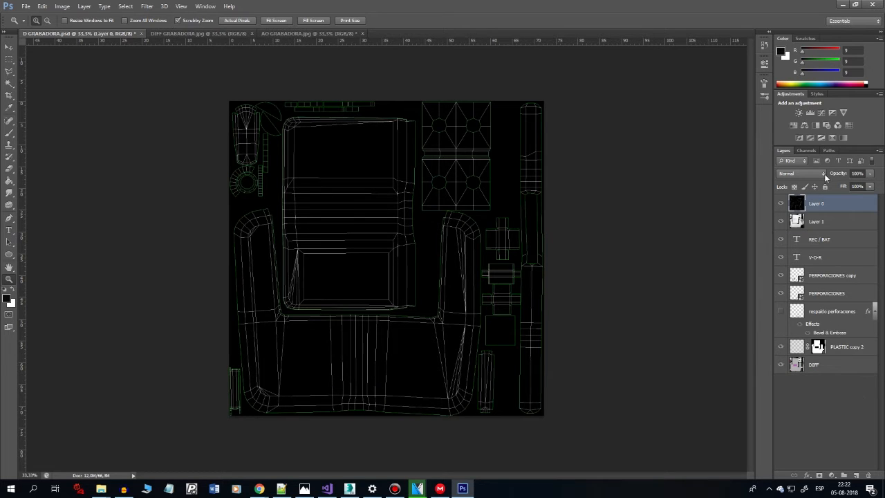
left_click_drag(869, 177, 839, 186)
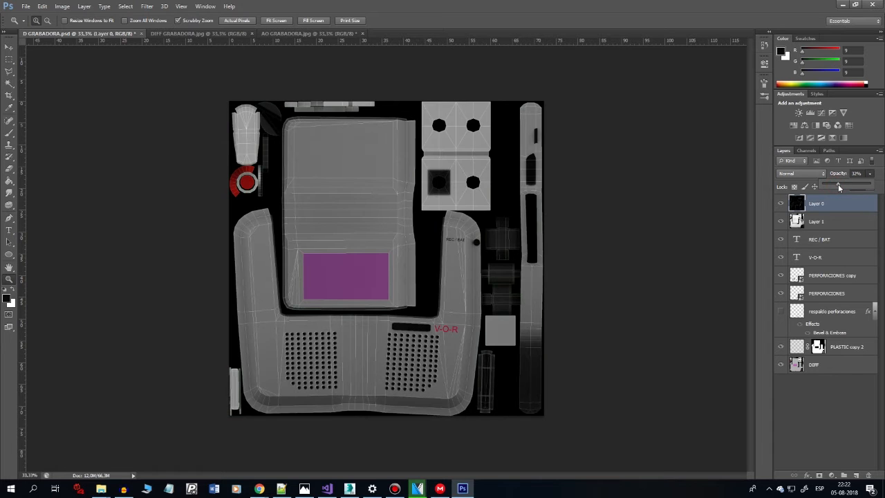
left_click(381, 306)
left_click(380, 305)
left_click(381, 304)
left_click(380, 305)
left_click(360, 291)
left_click_drag(352, 284, 408, 363)
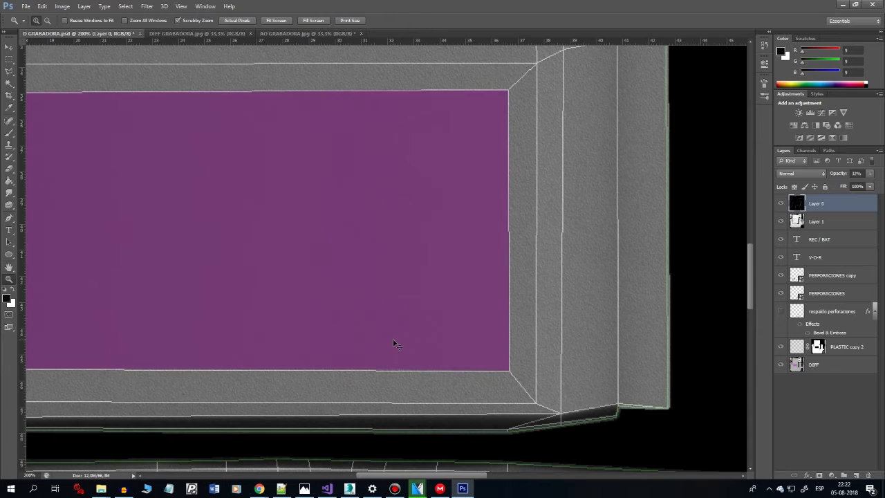
key("ctrl+minus")
left_click_drag(331, 290, 356, 307)
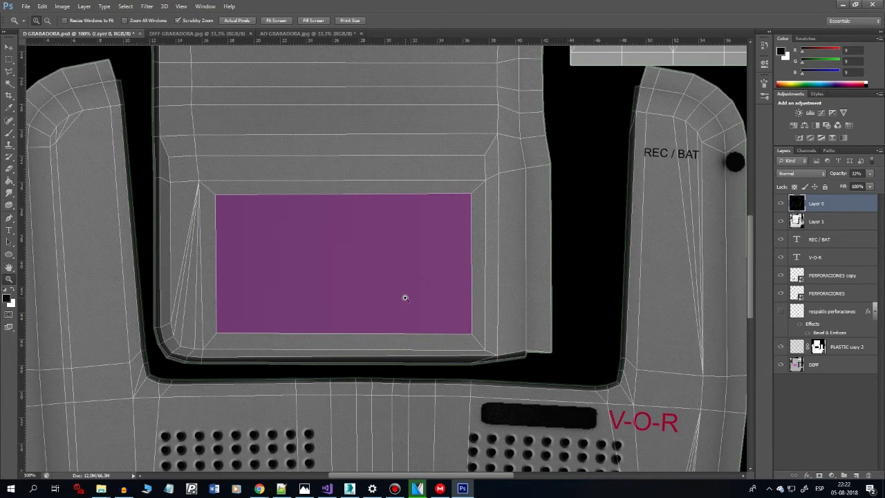
Hide the wireframe layer, select the magenta rectangle on the DIFF layer with the Magic Wand, and copy it to its own layer
left_click(781, 204)
left_click_drag(434, 305, 453, 307)
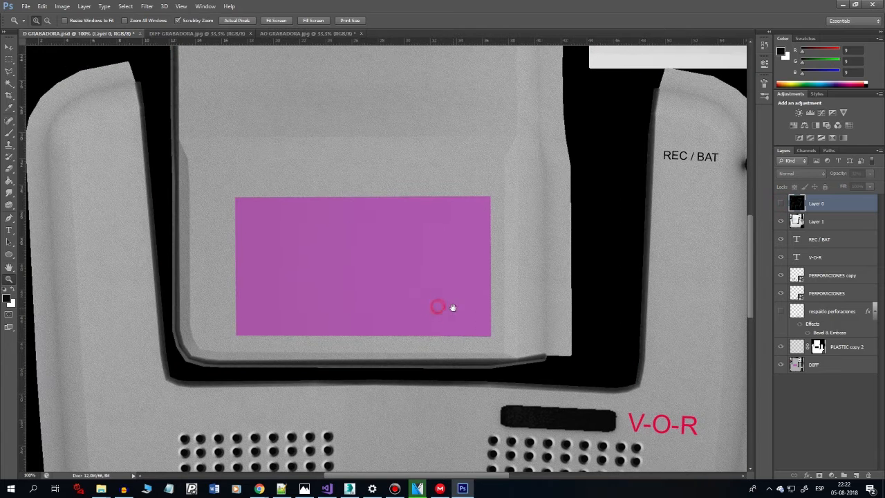
left_click(817, 368)
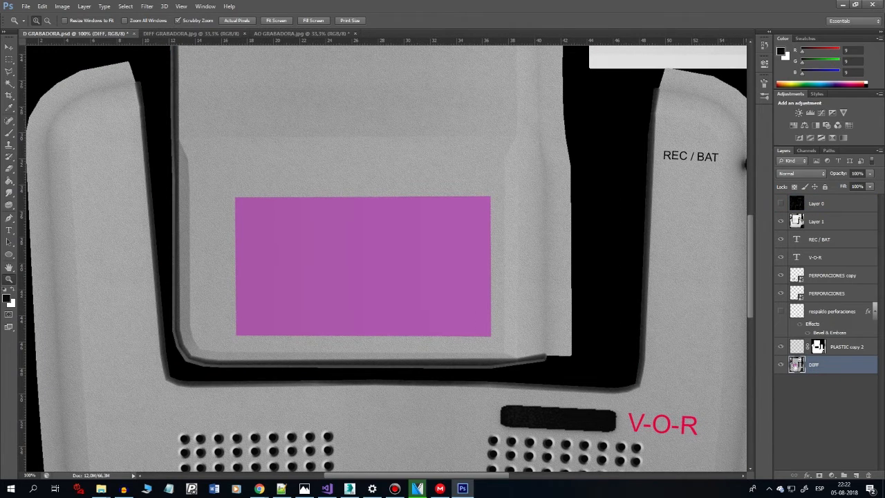
key("w")
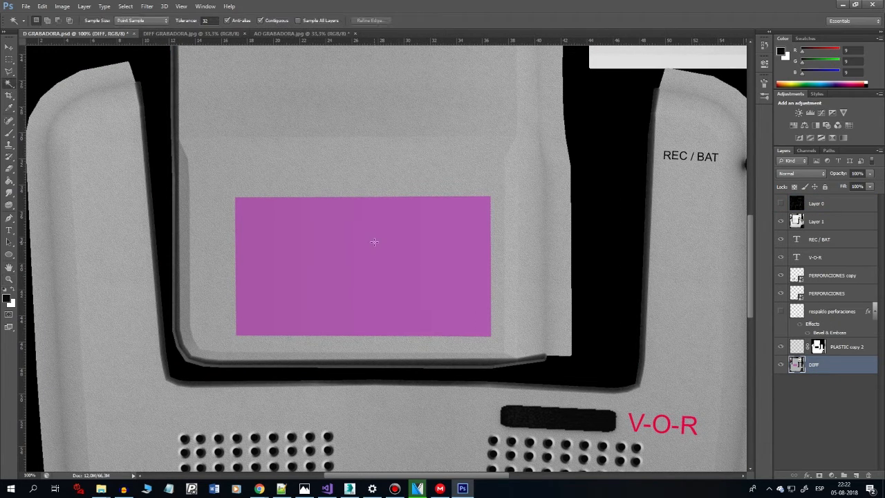
left_click(323, 229)
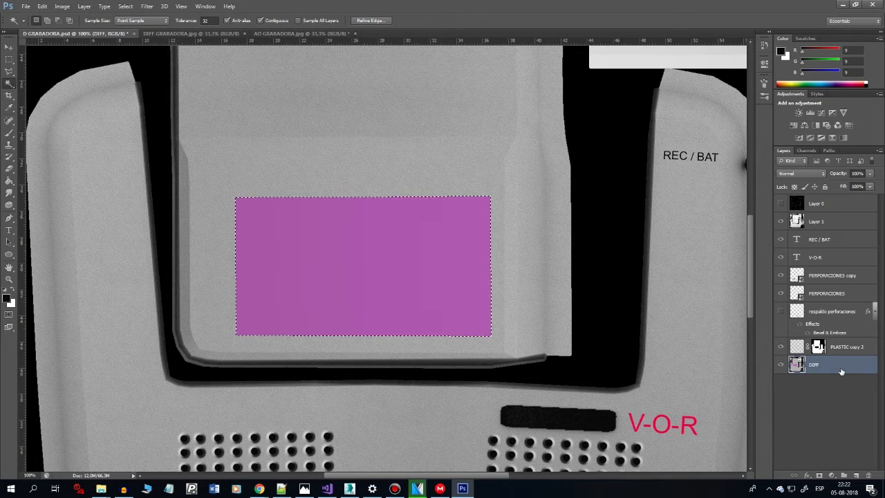
key("ctrl+j")
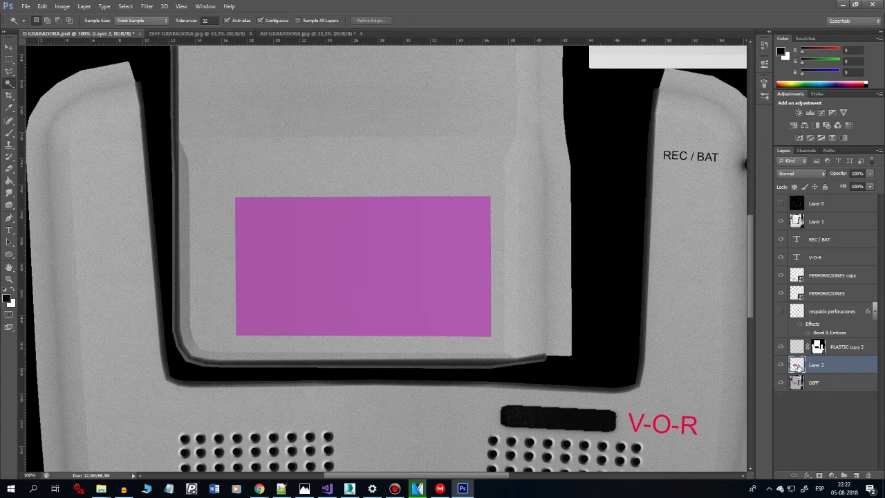
Add a Drop Shadow to the magenta rectangle's layer with the distance set to 0 px
right_click(820, 366)
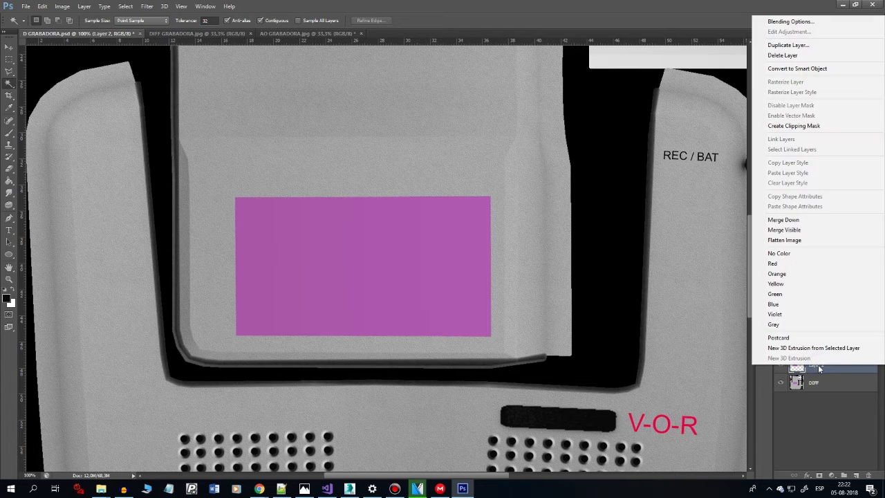
left_click(791, 21)
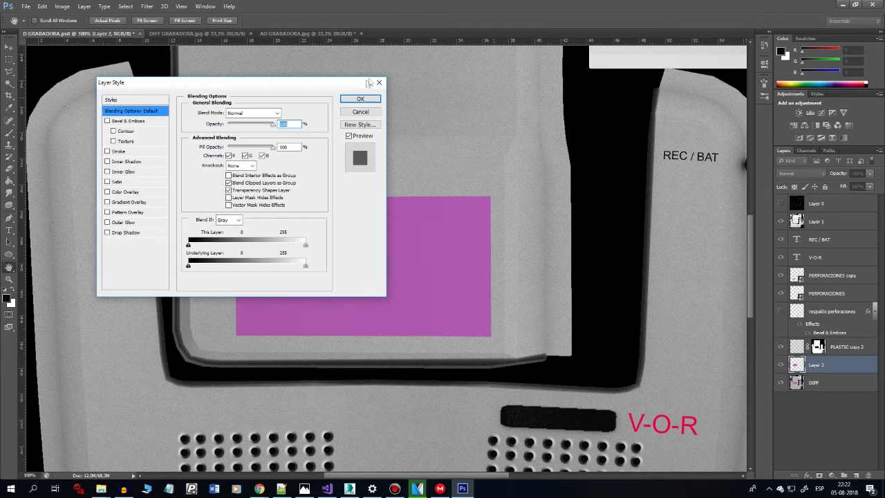
left_click_drag(332, 83, 770, 75)
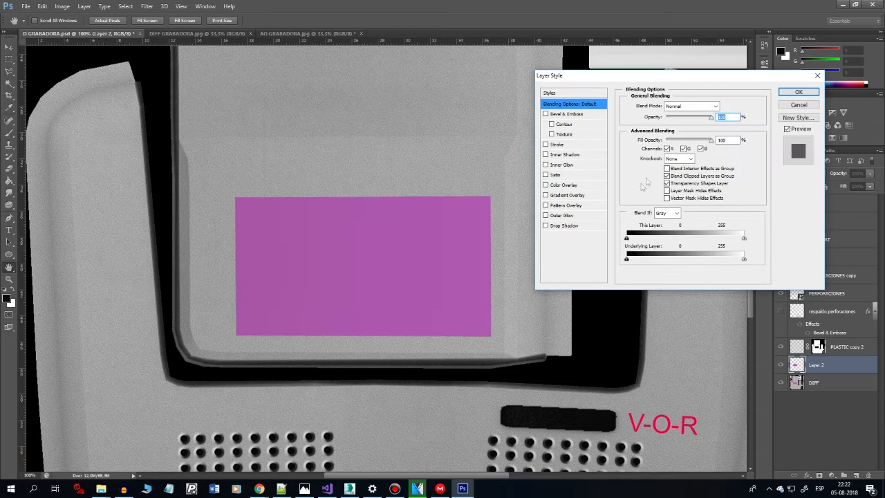
left_click(546, 227)
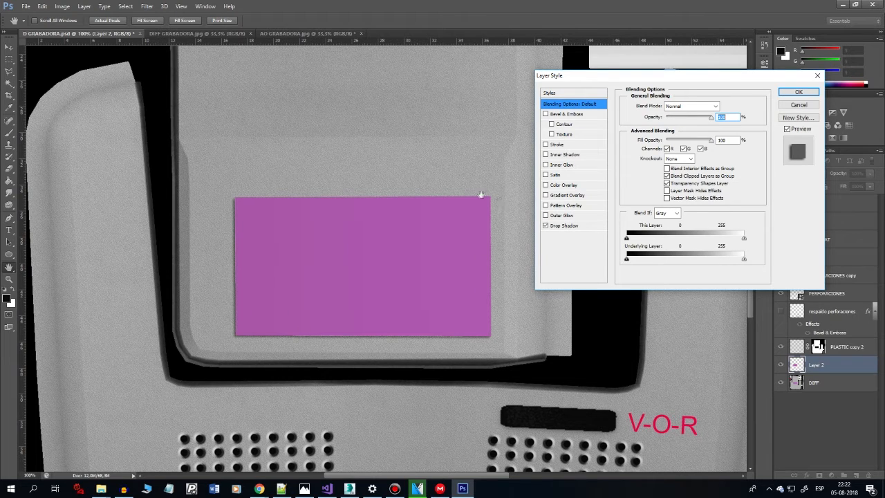
left_click(561, 227)
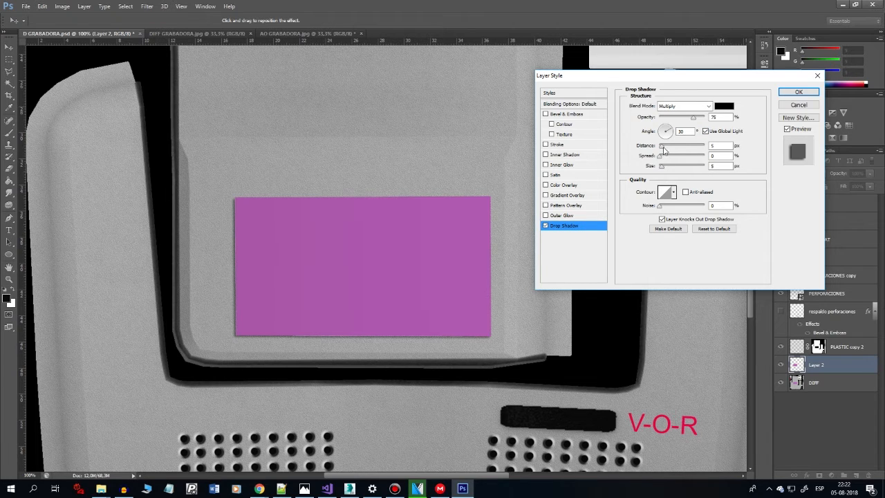
left_click_drag(663, 147, 660, 147)
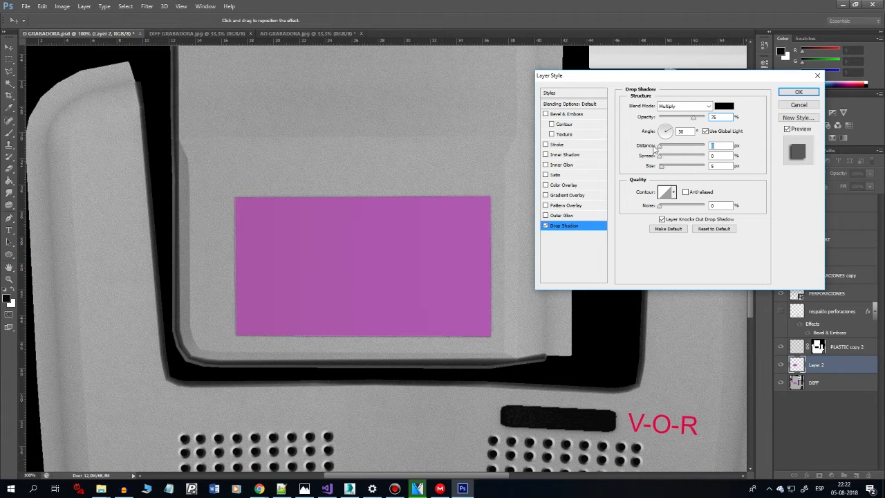
Set the drop shadow's spread to 9%, size to 10 px and opacity to 100%, and apply the layer style
left_click(662, 157)
left_click_drag(664, 159, 664, 161)
left_click(663, 168)
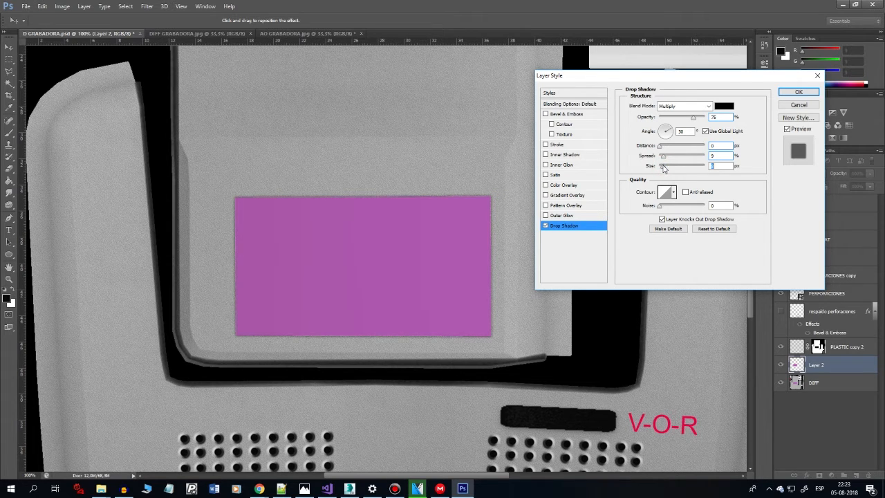
left_click(697, 119)
left_click_drag(697, 120, 710, 122)
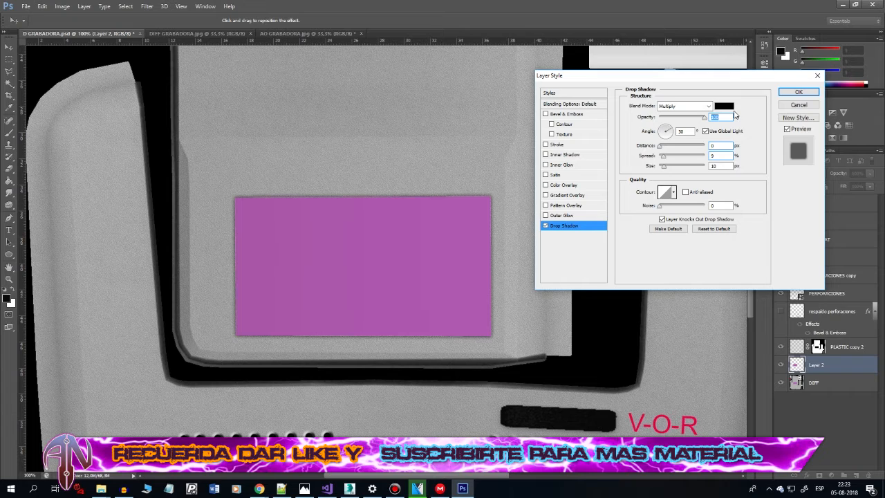
left_click(795, 92)
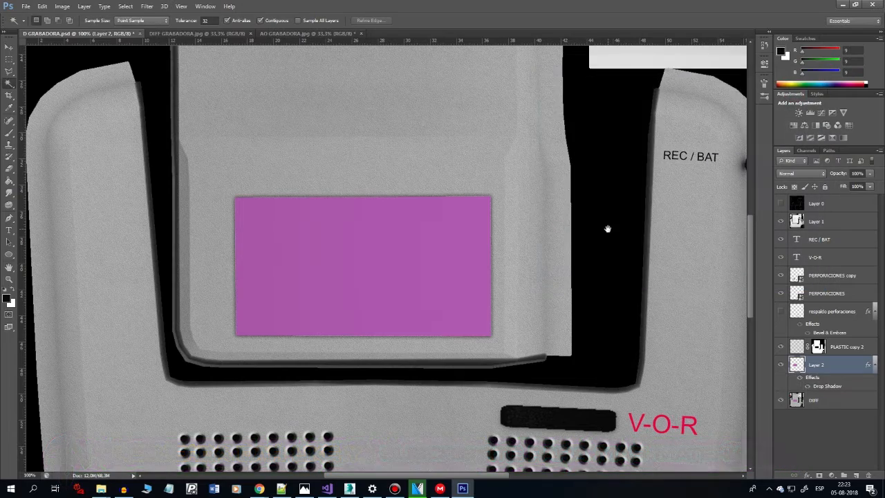
Show the wireframe layer and examine how the speaker grilles, lettering and casing parts line up with the UV layout
scroll(607, 229, "left", 1)
left_click(779, 205)
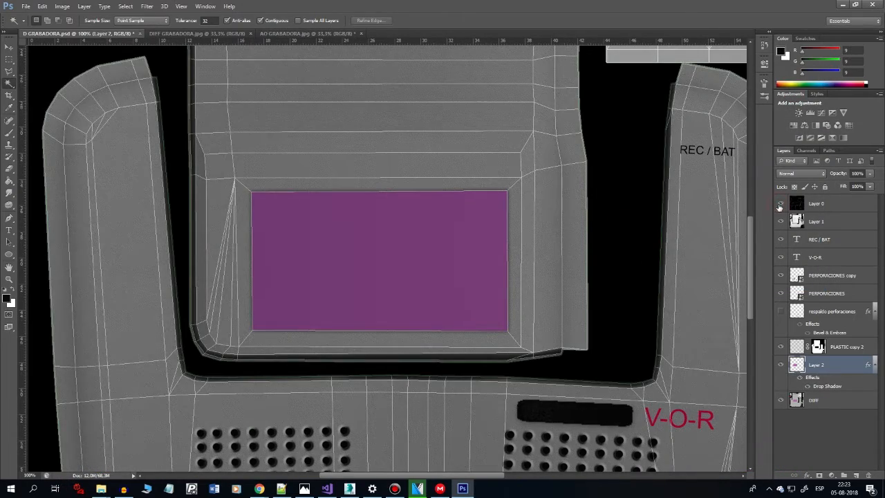
left_click_drag(621, 253, 565, 40)
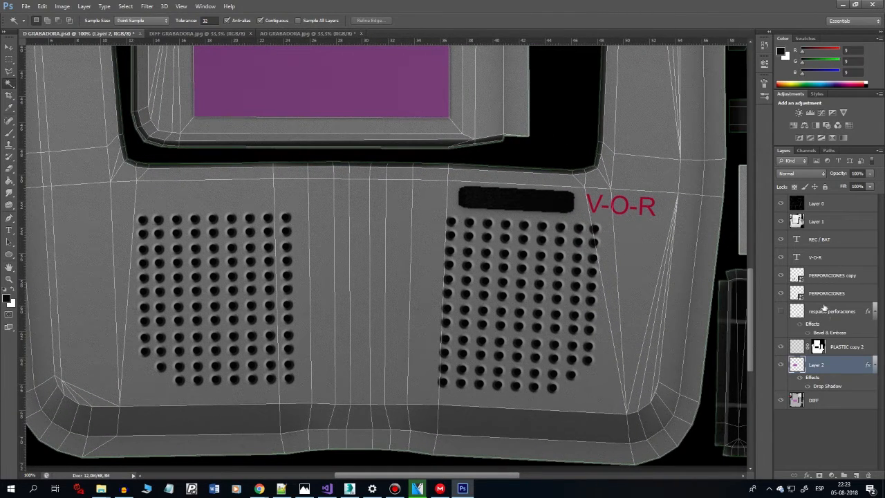
left_click_drag(671, 302, 625, 403)
left_click_drag(626, 191, 625, 391)
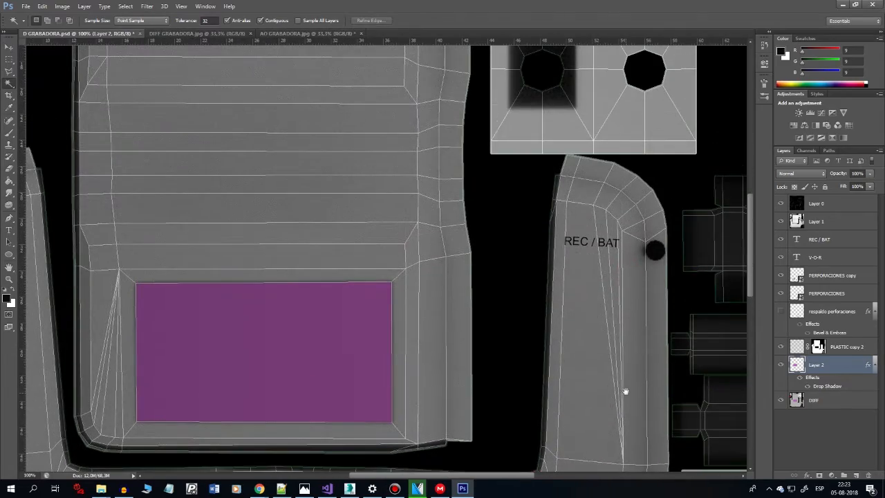
mouse_move(559, 200)
left_mouse_down()
mouse_move(585, 276)
mouse_move(666, 421)
left_mouse_up()
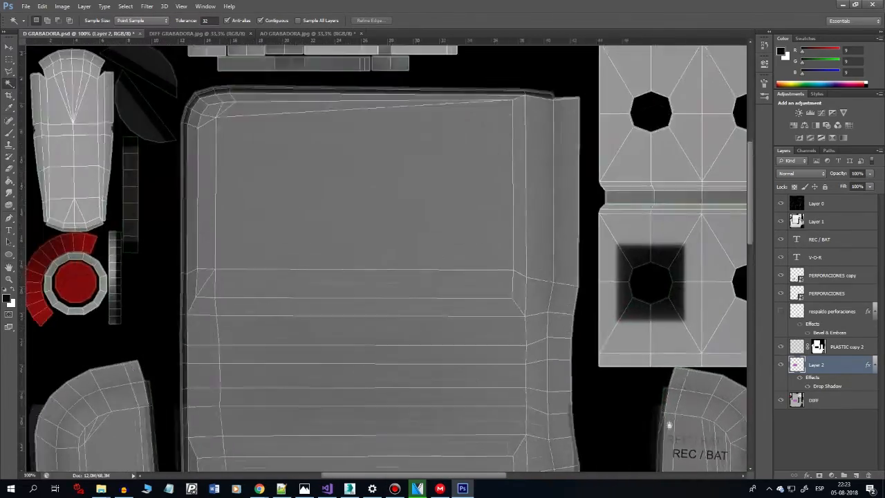
left_click_drag(533, 377, 574, 387)
left_click_drag(532, 255, 550, 204)
left_click_drag(581, 387, 411, 138)
left_click_drag(484, 387, 429, 126)
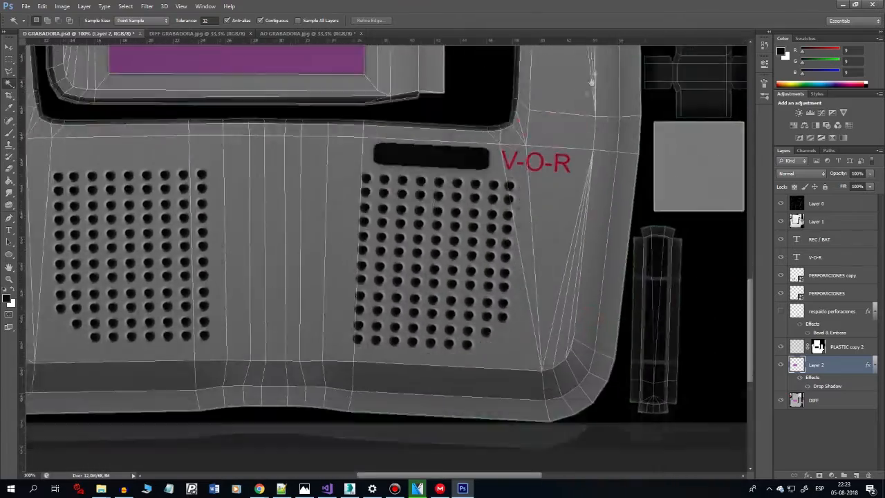
Add a new empty layer above the wireframe layer at the top of the layer stack
left_click_drag(388, 208, 569, 176)
mouse_move(413, 164)
left_mouse_down()
mouse_move(561, 216)
mouse_move(558, 367)
left_mouse_up()
mouse_move(561, 332)
left_mouse_down()
mouse_move(383, 178)
mouse_move(418, 260)
mouse_move(422, 321)
left_mouse_up()
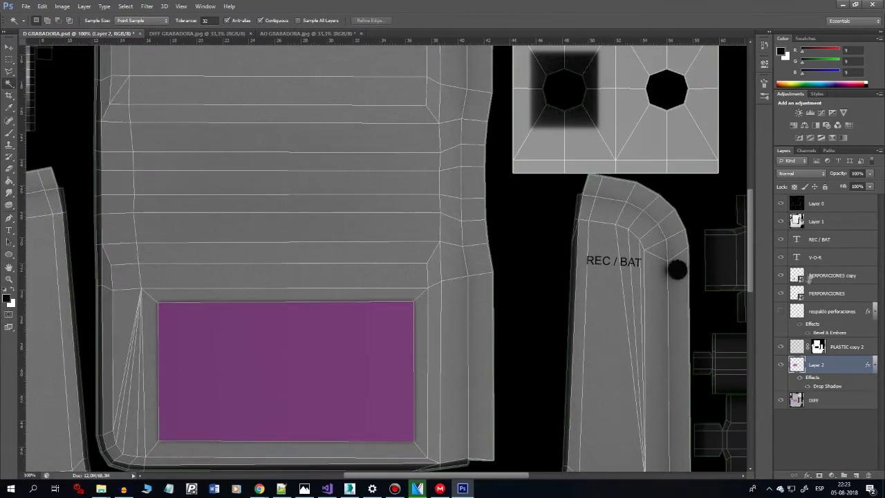
left_click(840, 222)
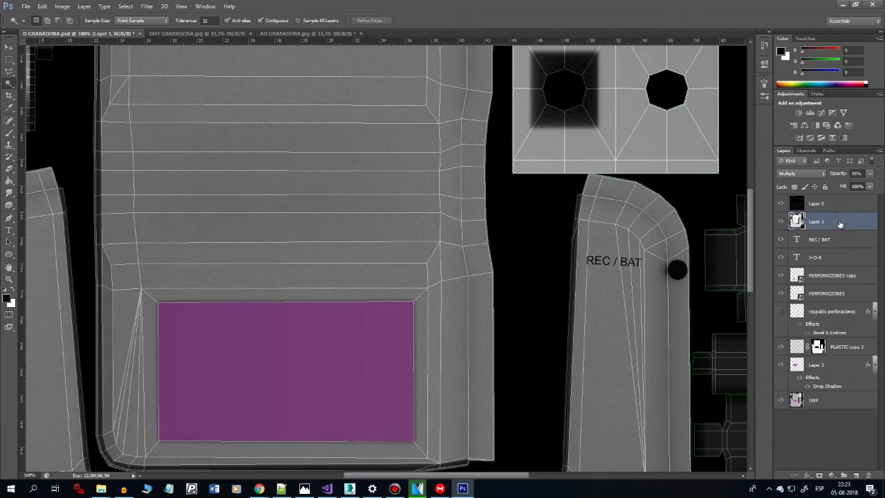
left_click(835, 205)
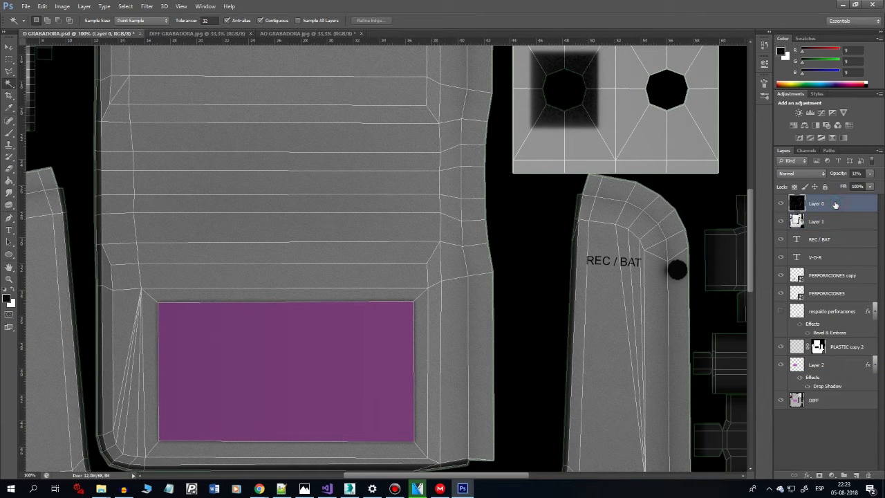
key("ctrl+shift+n")
key("Return")
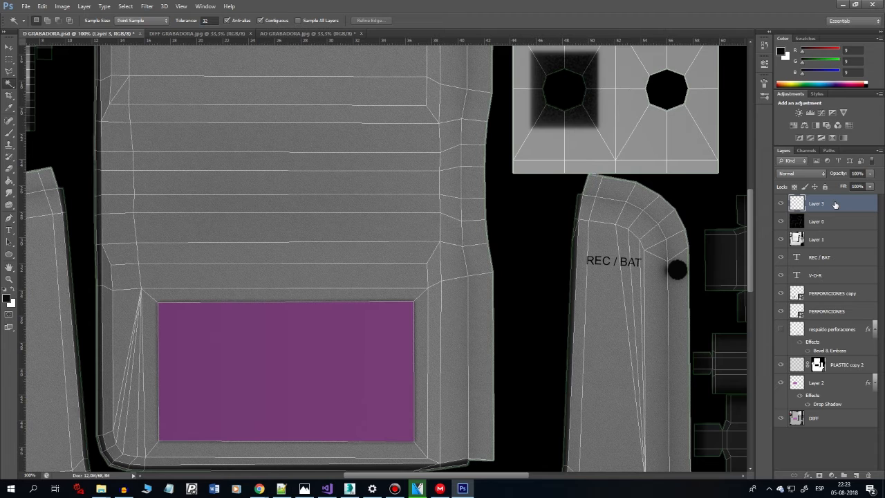
Rename the wireframe layer to UNWRAP and make the empty layer above it active
double_click(815, 223)
type("UNWRAP")
key("Return")
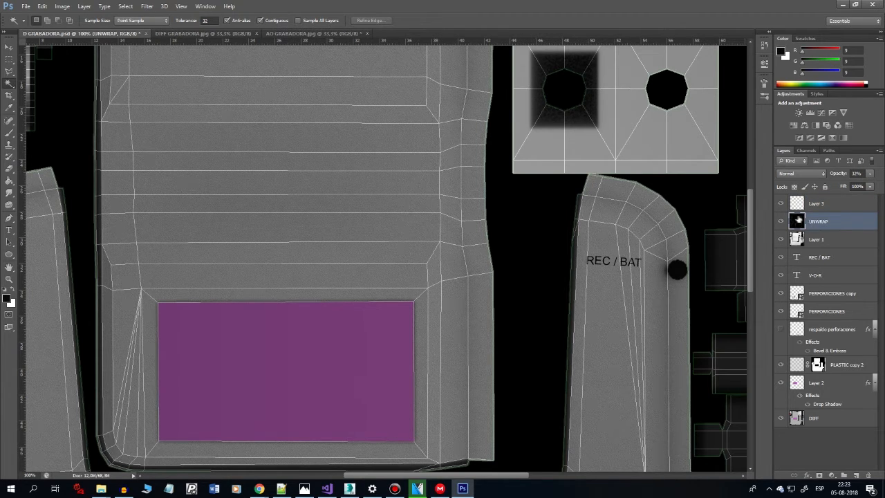
left_click(817, 203)
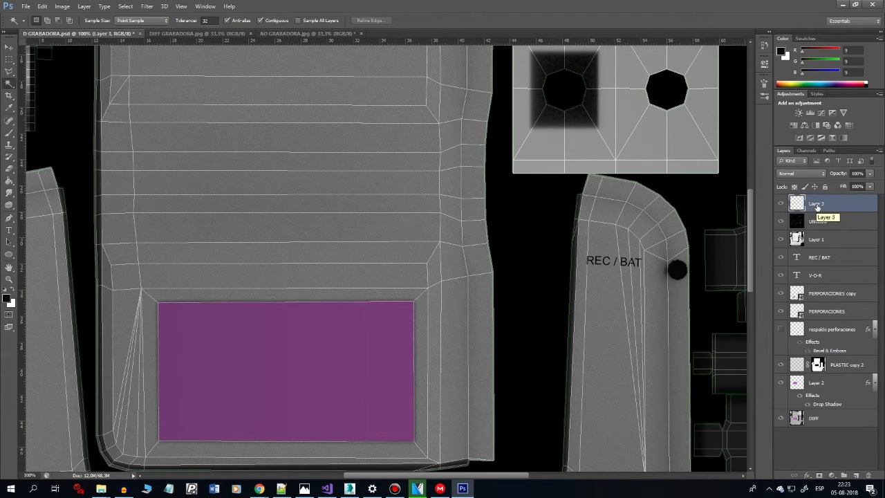
Switch to the Brush tool with white as foreground colour and control its Shape Dynamics size by Pen Pressure
left_click(11, 291)
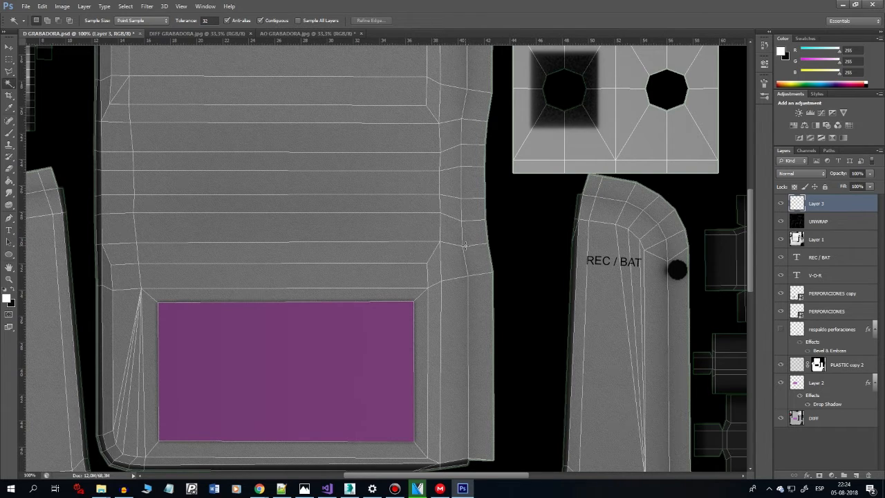
key("F5")
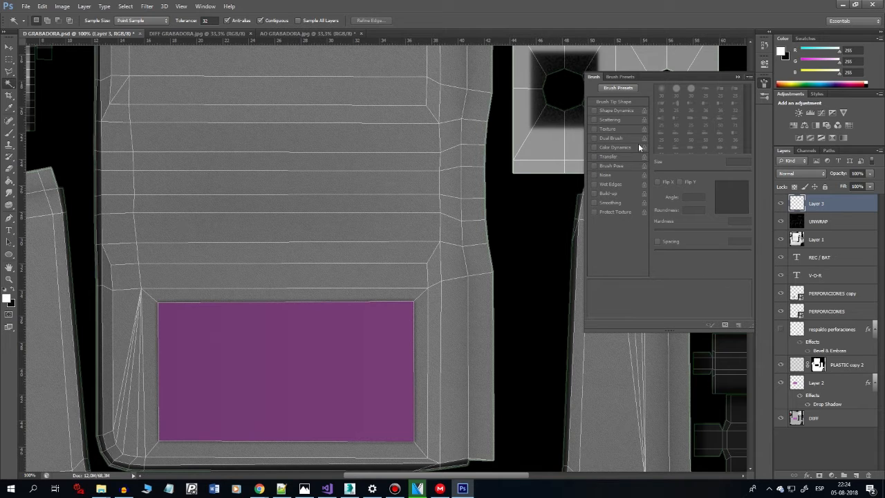
left_click(9, 135)
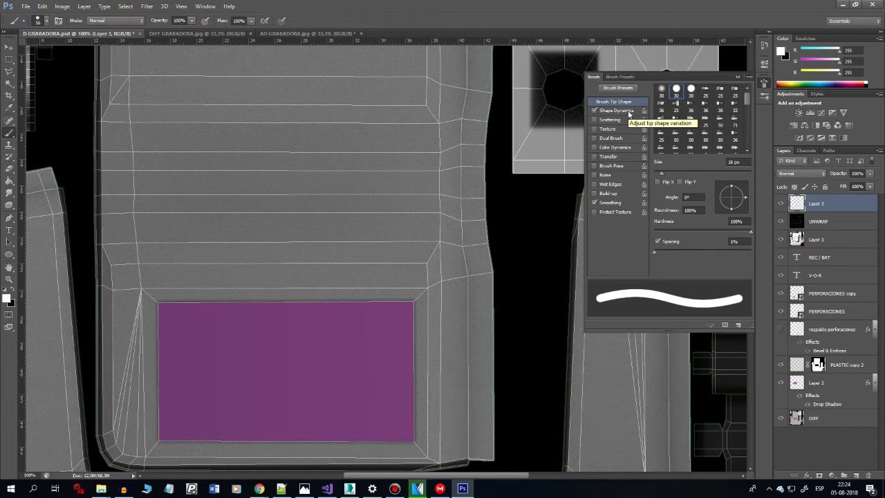
left_click(628, 112)
left_click(700, 109)
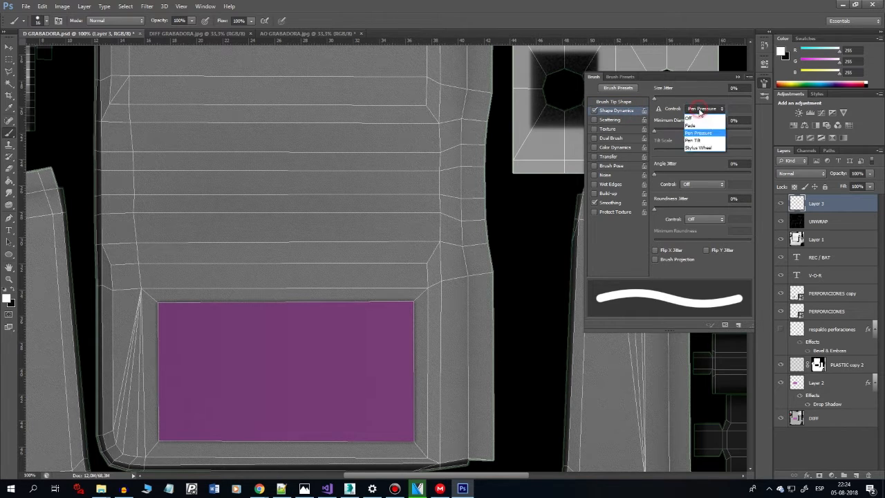
left_click(699, 133)
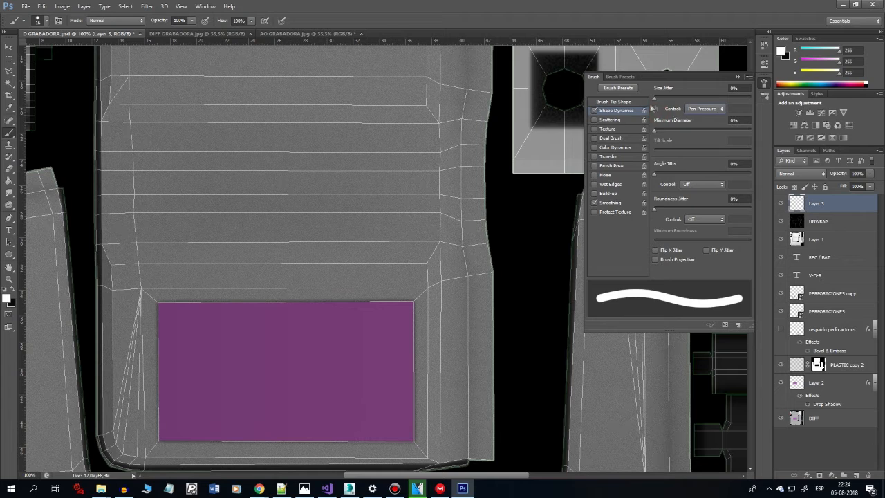
left_click(613, 111)
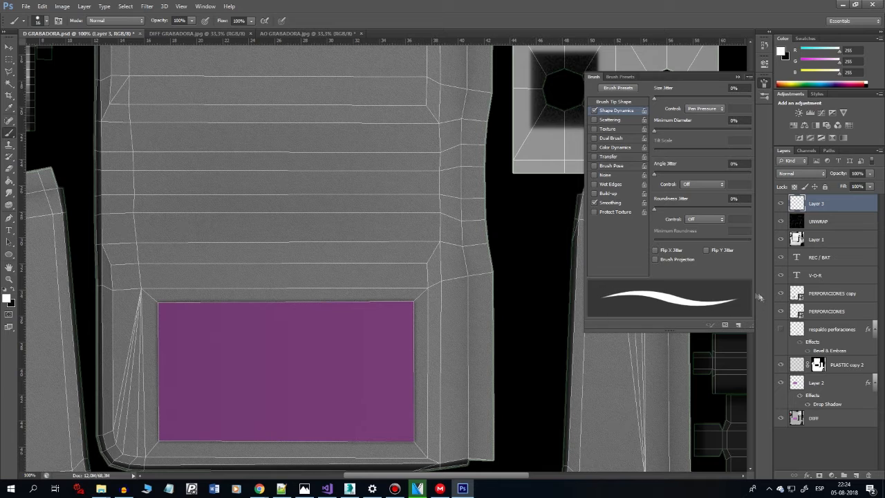
left_click(718, 111)
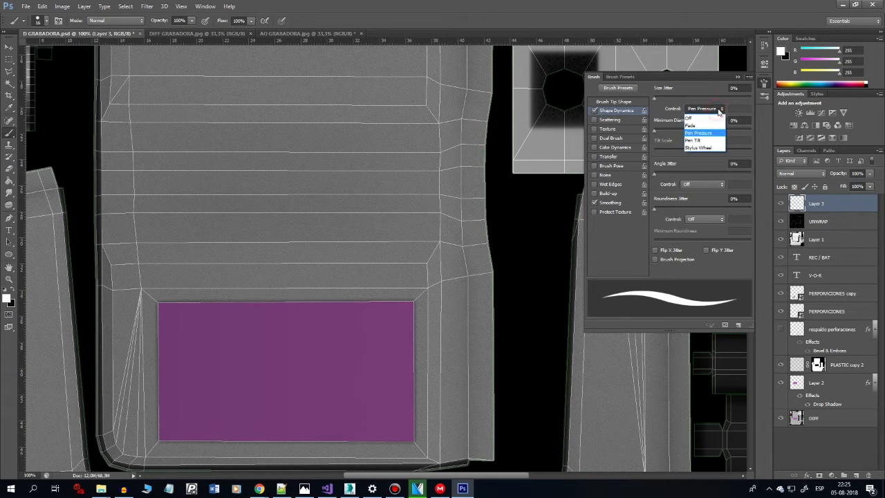
left_click(715, 134)
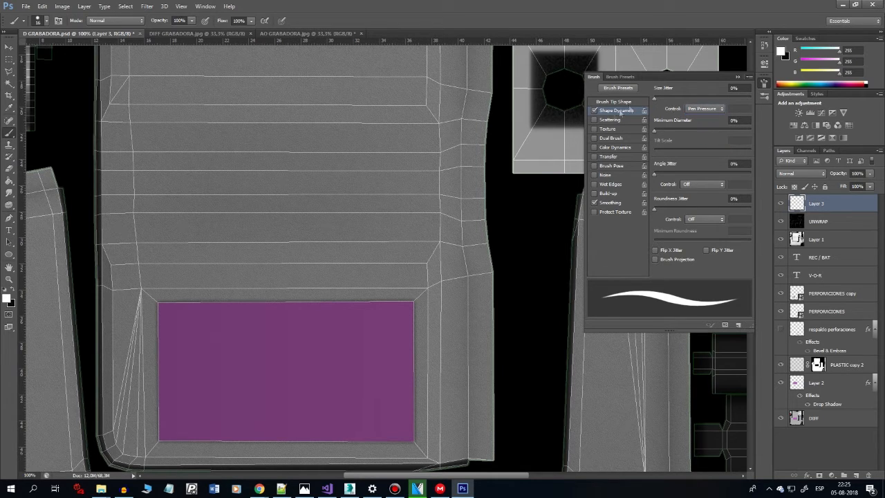
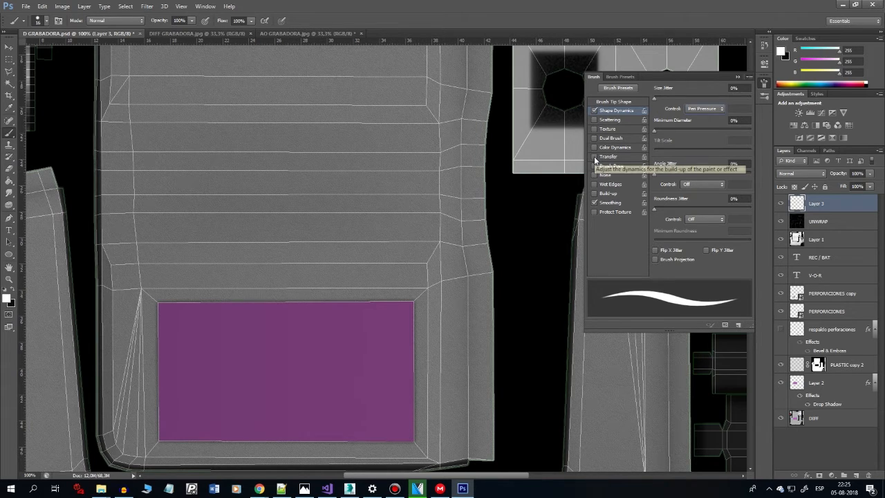
Enable the brush's Transfer option with opacity controlled by Pen Pressure, keeping Shape Dynamics on, and close the brush settings
left_click(595, 159)
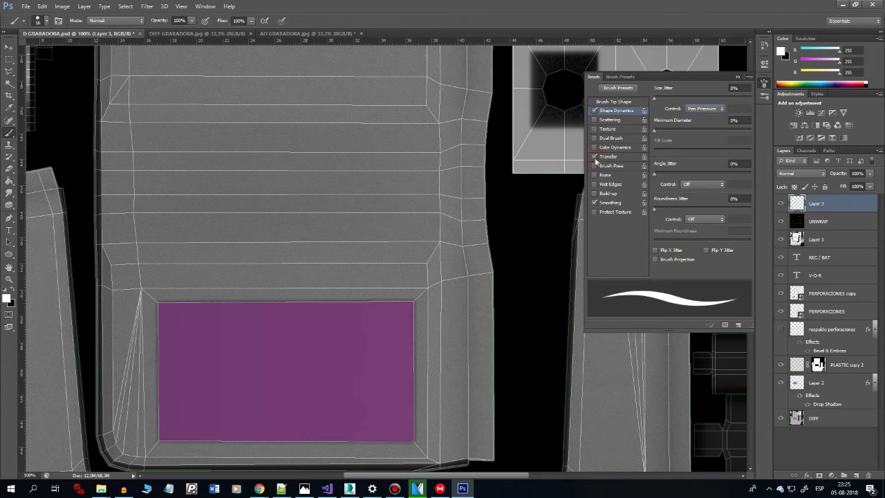
left_click(608, 158)
left_click(710, 109)
left_click(712, 137)
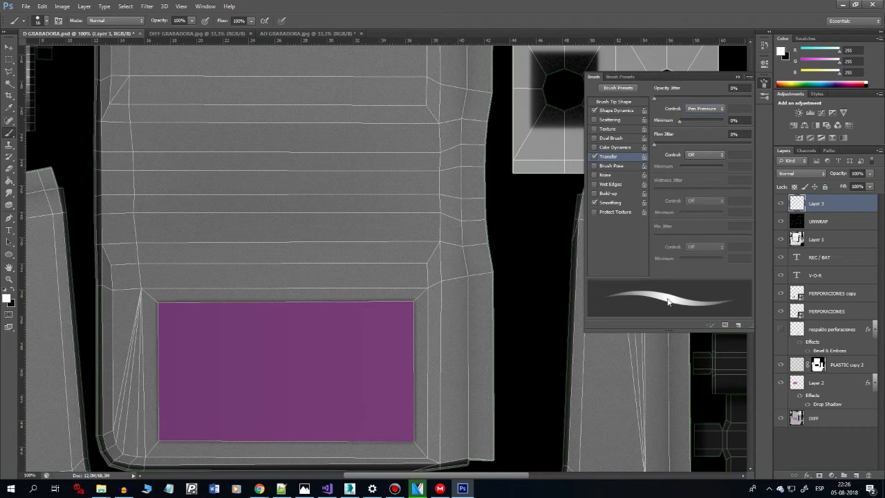
left_click(595, 111)
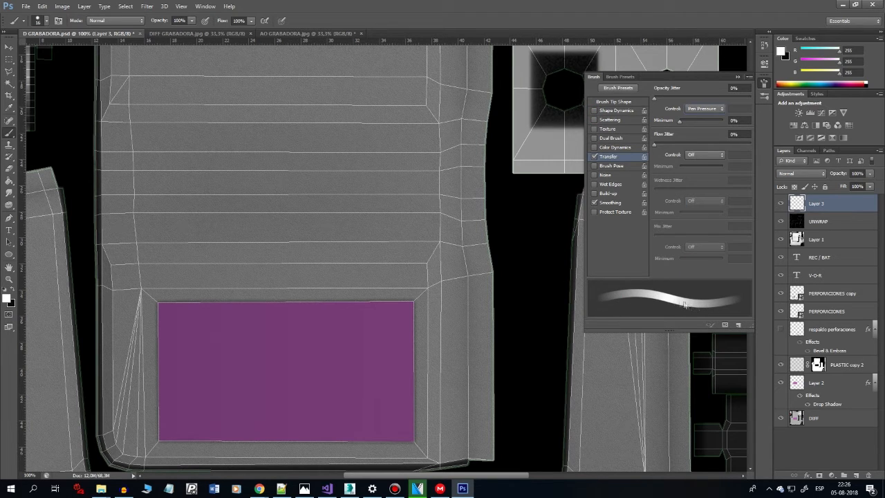
left_click(595, 111)
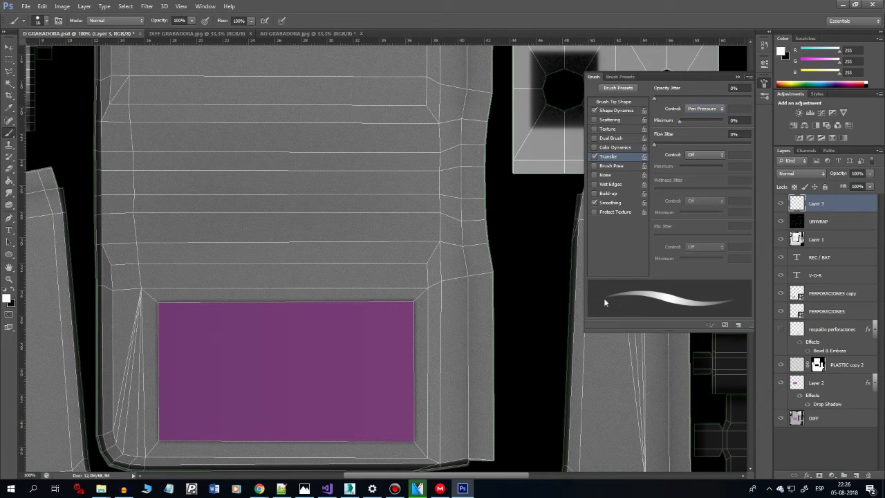
left_click(738, 78)
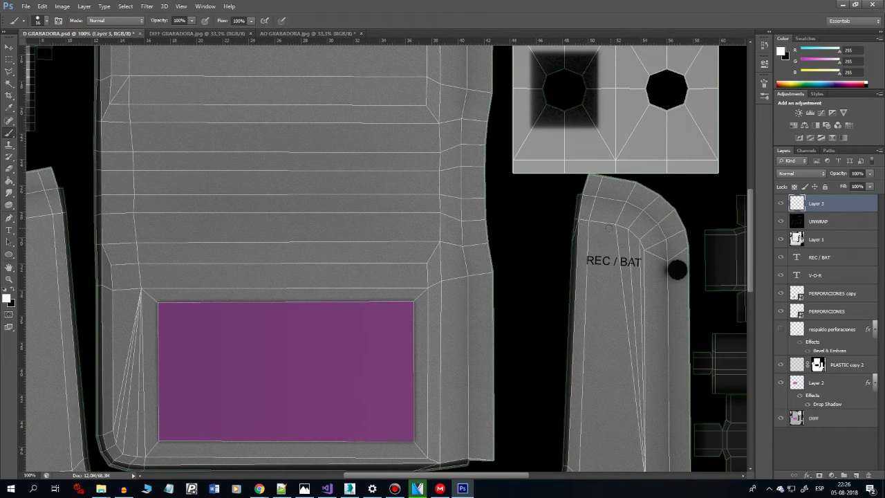
Lower the brush opacity to 38% for painting around the REC / BAT lettering
key("ctrl+plus")
left_click_drag(631, 228, 388, 191)
left_click_drag(532, 216, 507, 241)
left_click(191, 20)
left_click_drag(195, 32, 164, 32)
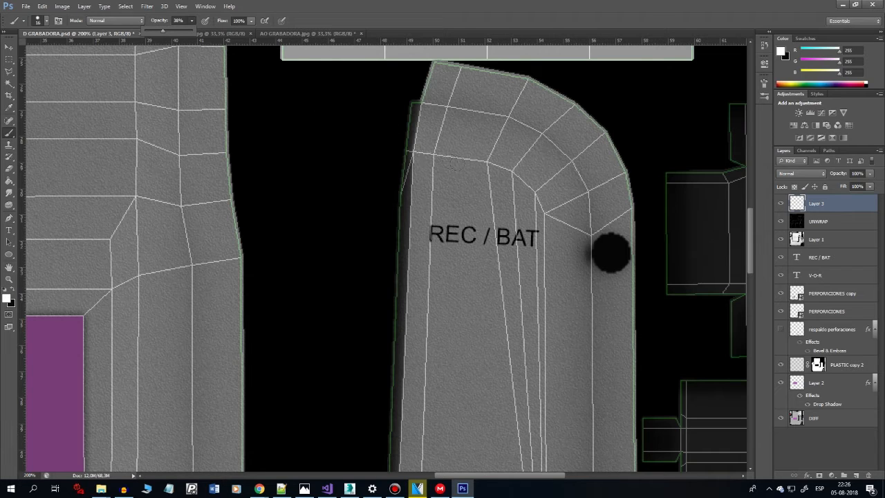
left_click(413, 153)
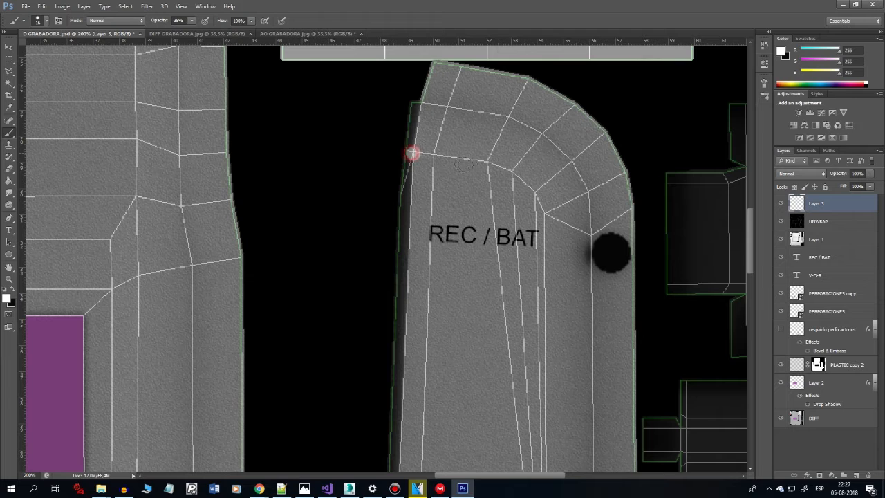
left_click_drag(418, 152, 418, 152)
left_click(415, 153)
key("ctrl+alt+z")
key("ctrl+alt+z")
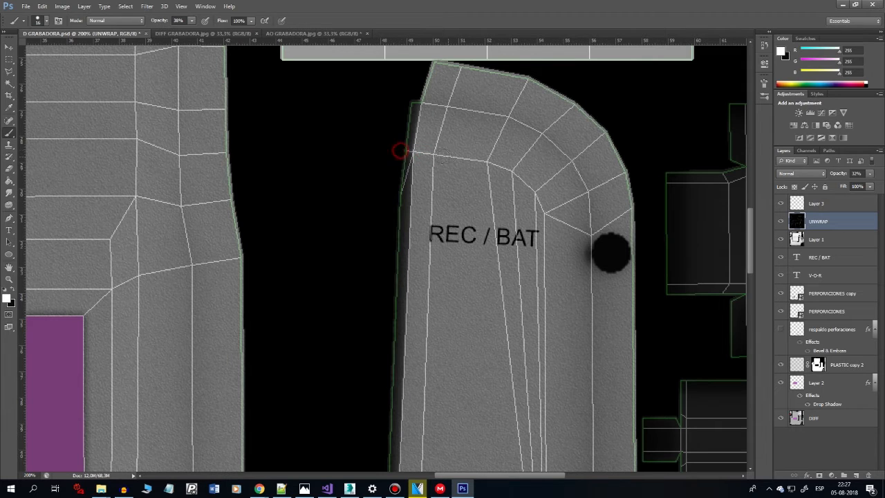
Paint soft white highlights along the casing's edge line on the UNWRAP layer, from the curve by REC / BAT past V-O-R to the rounded corner
mouse_move(419, 153)
left_mouse_down()
mouse_move(512, 177)
mouse_move(540, 209)
left_mouse_up()
left_click_drag(550, 295, 545, 243)
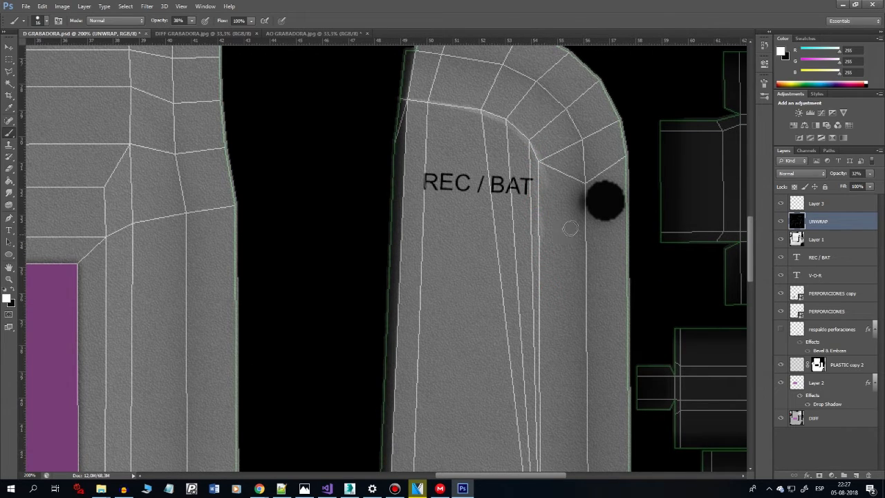
key("r")
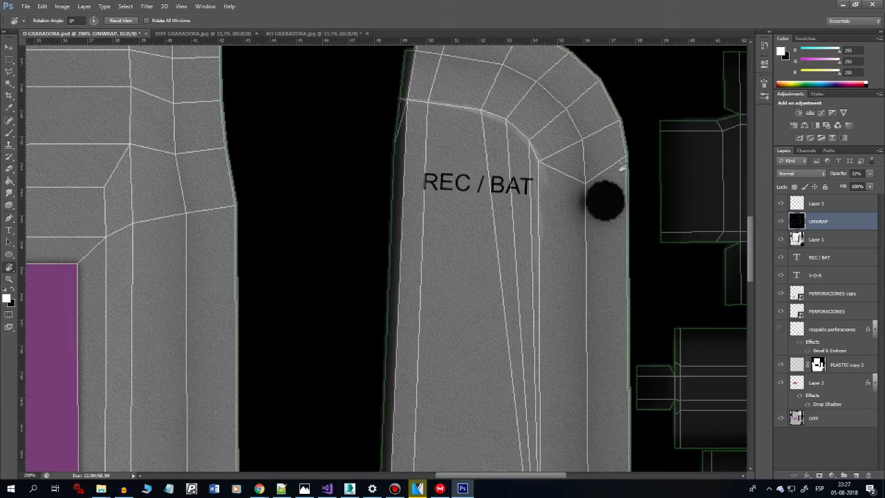
left_click_drag(593, 149, 408, 422)
left_click_drag(352, 336, 504, 294)
key("b")
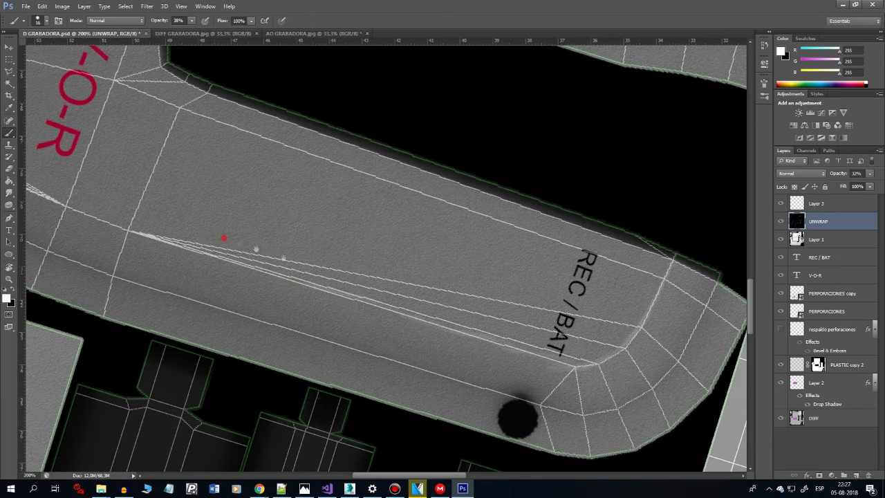
left_click_drag(256, 249, 401, 304)
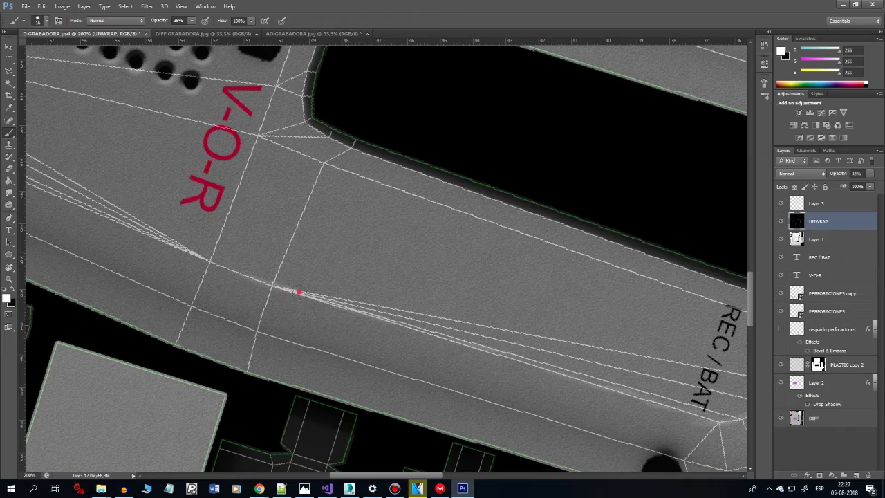
left_click_drag(133, 213, 378, 307)
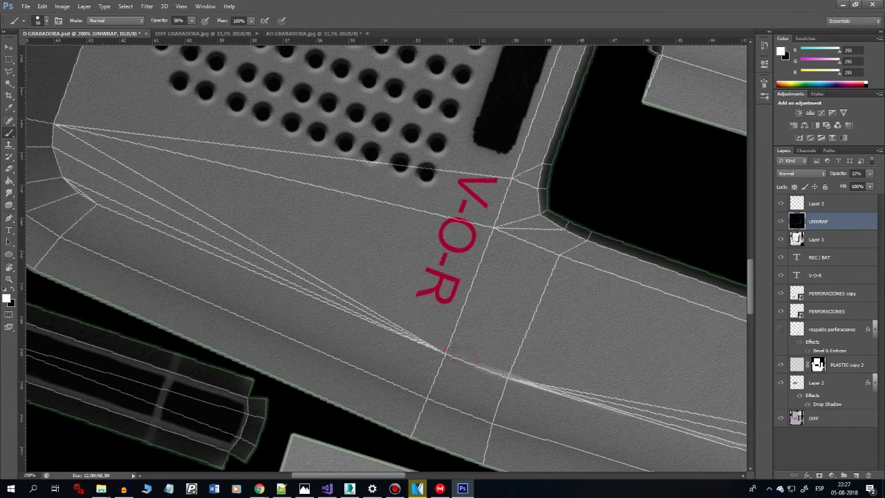
left_click_drag(242, 247, 426, 330)
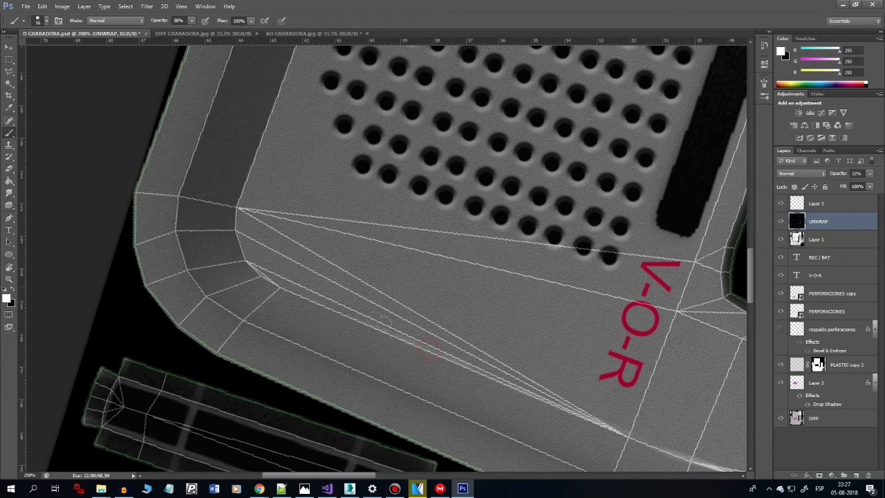
left_click_drag(302, 296, 341, 357)
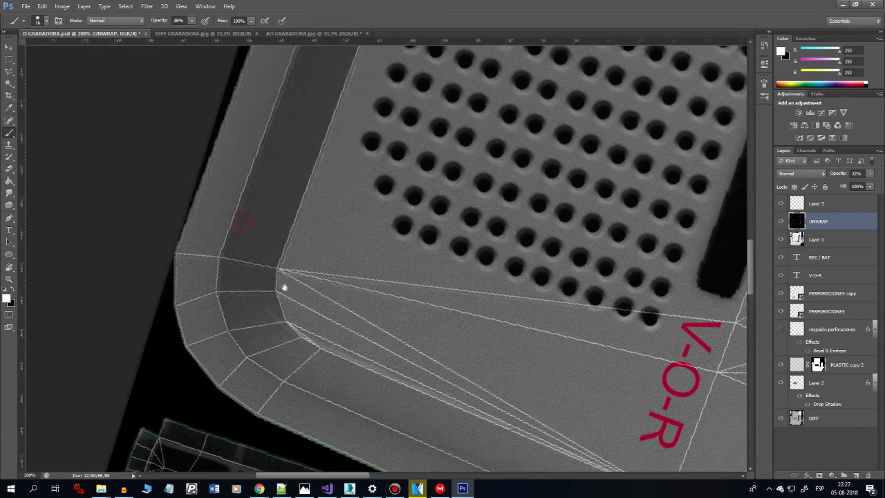
left_click_drag(285, 323, 301, 332)
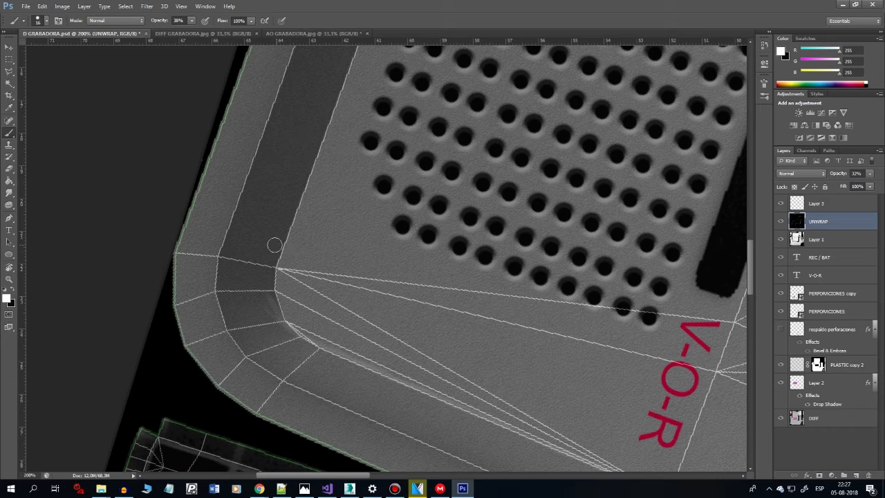
Erase around the highlight at the rounded corner, and compare the painted edge with the UNWRAP layer hidden and shown
key("e")
left_click_drag(266, 301, 280, 294)
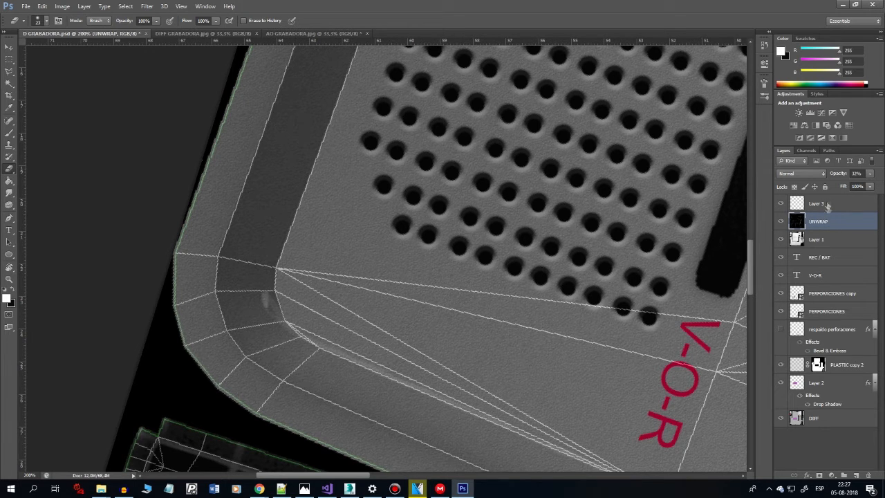
left_click_drag(643, 345, 227, 102)
left_click_drag(522, 287, 274, 225)
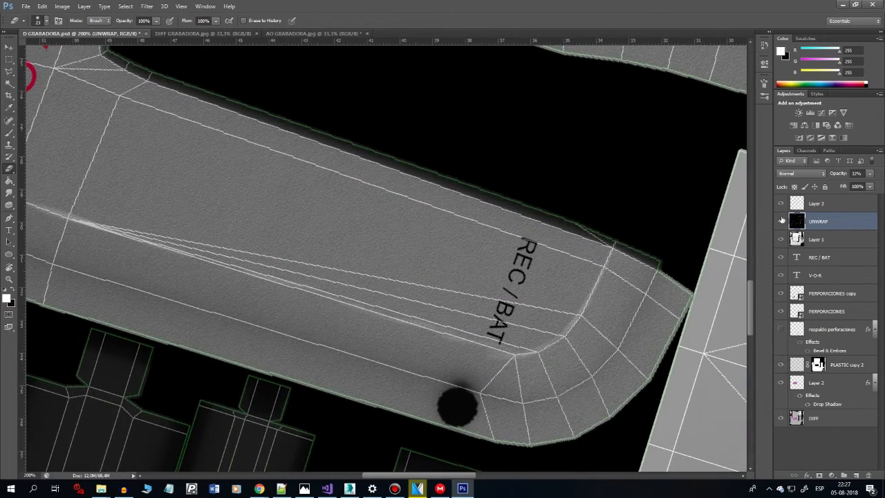
left_click(780, 222)
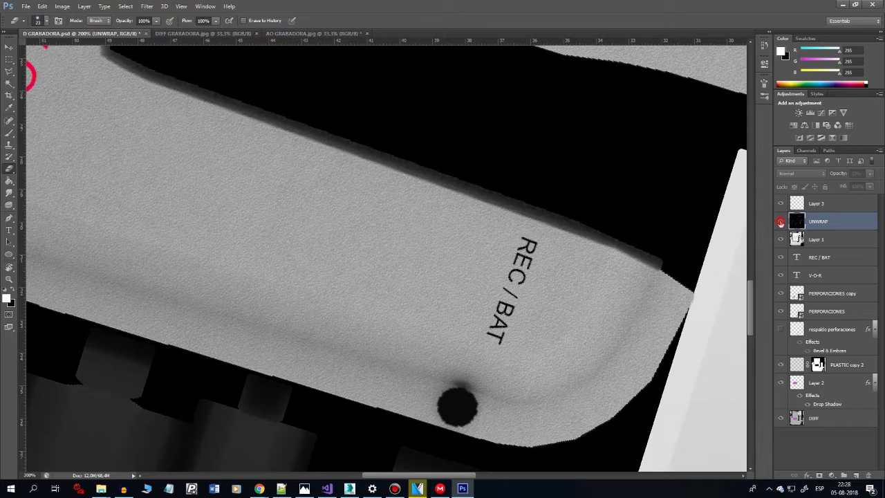
left_click(781, 222)
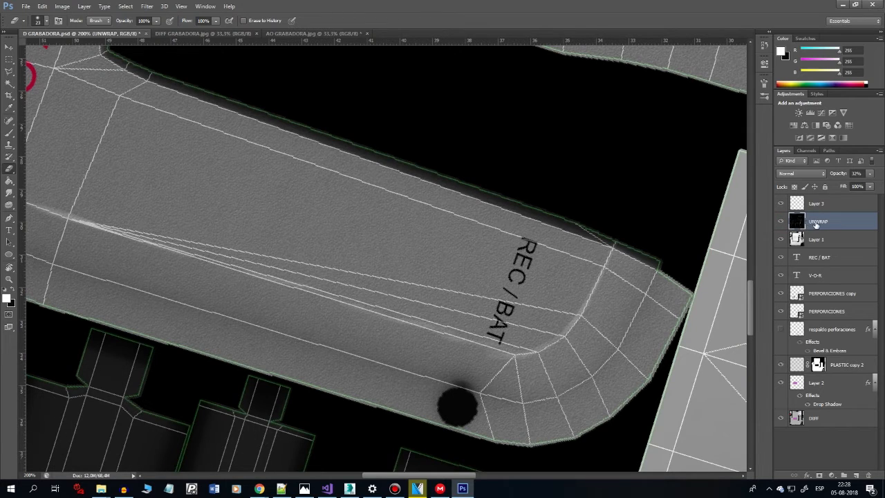
Delete the painted UNWRAP layer and copy the clean wireframe from U GRABADORA.JPG into D GRABADORA.psd as a new layer above Layer 1
key("Delete")
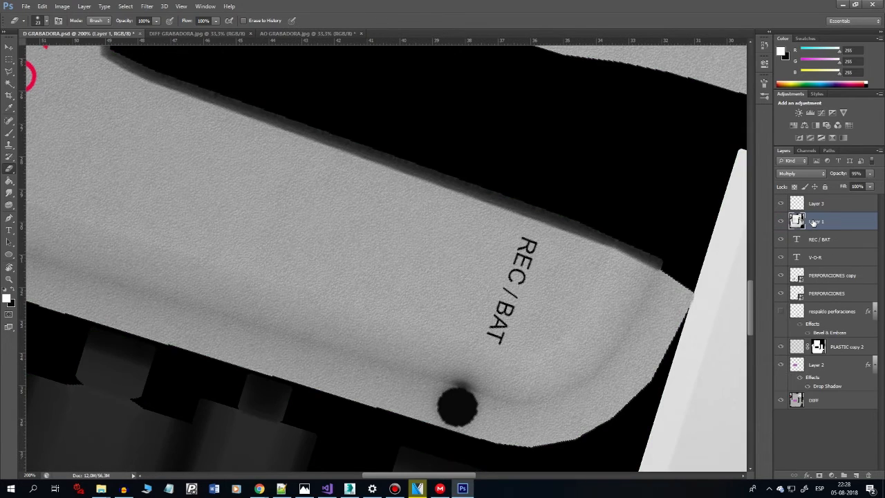
key("ctrl+o")
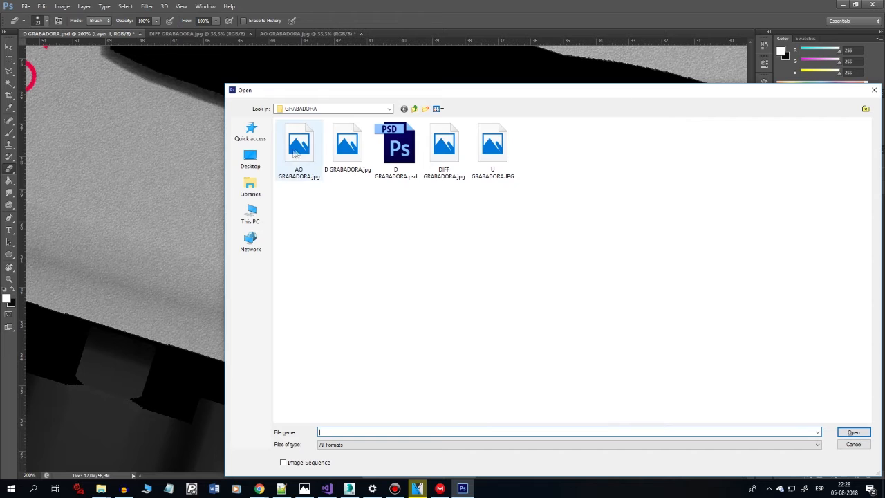
double_click(493, 144)
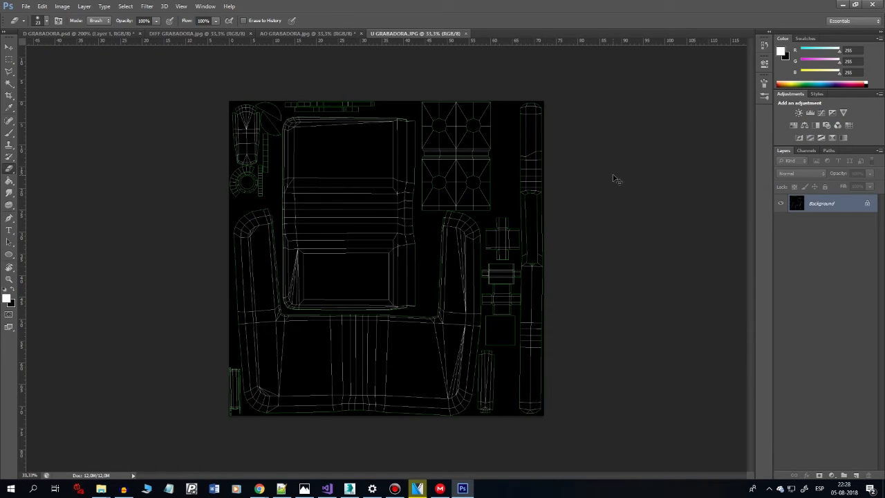
left_click(135, 34)
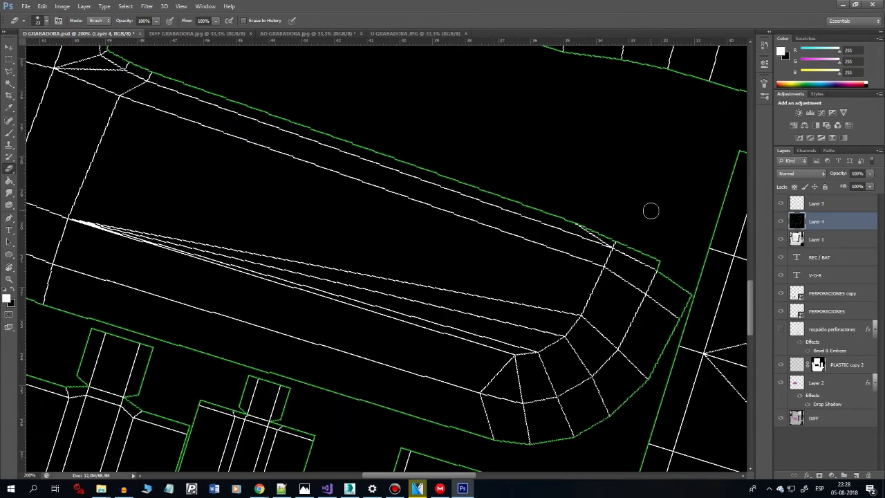
Lower the new wireframe layer's opacity so the texture shows through, and make Layer 3 the active painting layer
left_click(870, 173)
left_click_drag(869, 184, 836, 182)
left_click(820, 204)
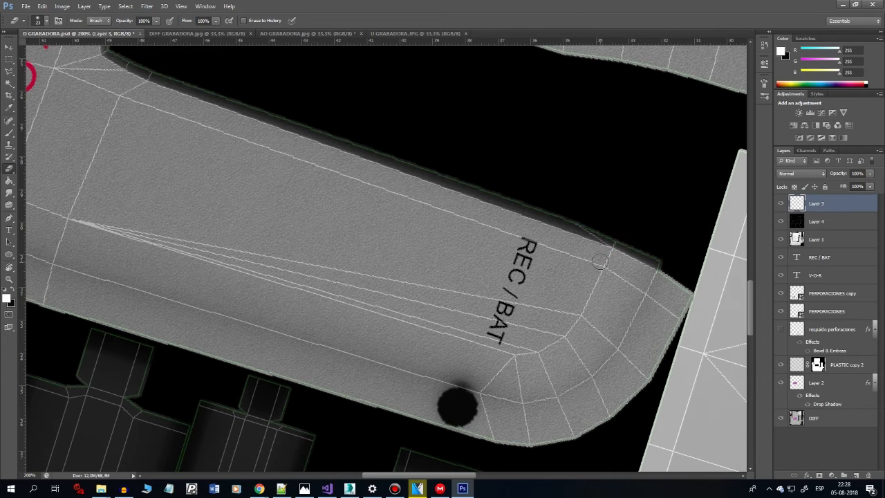
Set the brush opacity to 22% and paint a white highlight on Layer 3 along the casing edge beside REC / BAT
key("b")
mouse_move(610, 246)
left_mouse_down()
mouse_move(578, 325)
mouse_move(512, 354)
mouse_move(384, 311)
mouse_move(526, 335)
mouse_move(531, 357)
mouse_move(377, 309)
left_mouse_up()
left_click(193, 20)
left_click_drag(191, 33, 184, 34)
left_click(469, 346)
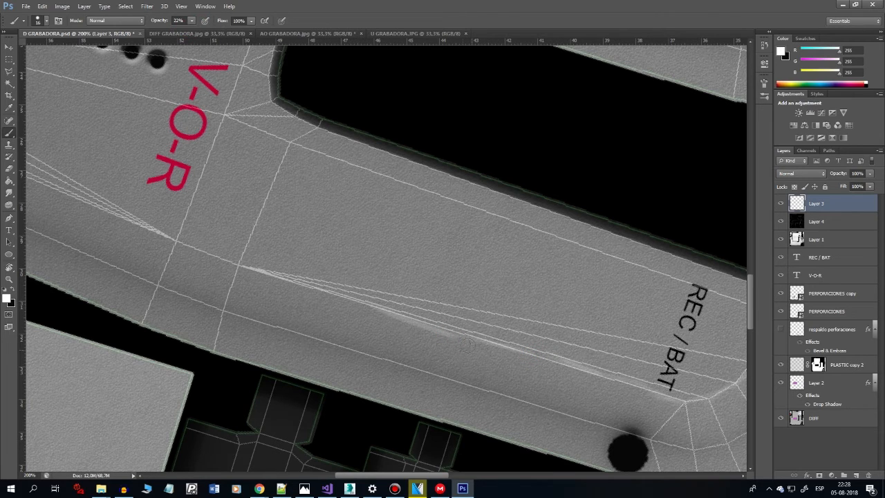
Paint soft white highlights along the casing's inner edge line from REC / BAT past V-O-R to the rounded corner by the right grille
key("r")
left_click_drag(455, 339, 364, 309)
key("e")
key("b")
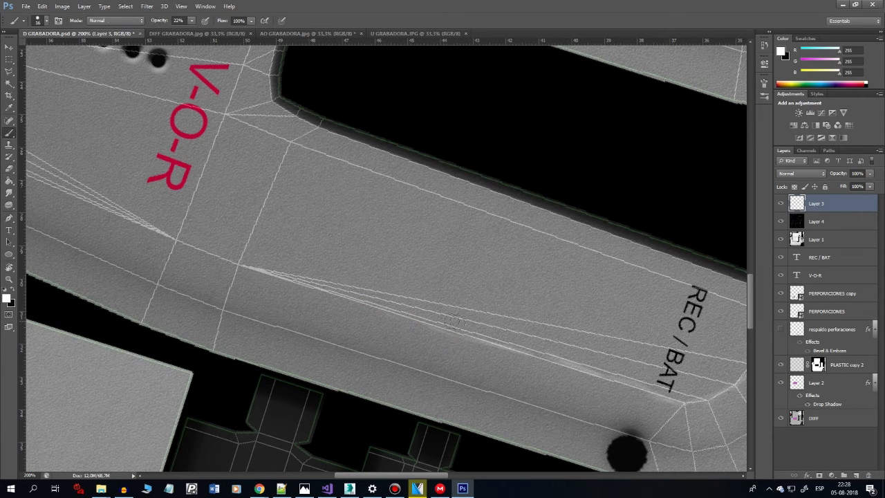
left_click_drag(465, 335, 244, 257)
left_click_drag(224, 246, 336, 290)
left_click_drag(384, 320, 312, 292)
left_click_drag(155, 213, 350, 292)
left_click_drag(477, 360, 319, 288)
left_click_drag(237, 240, 397, 310)
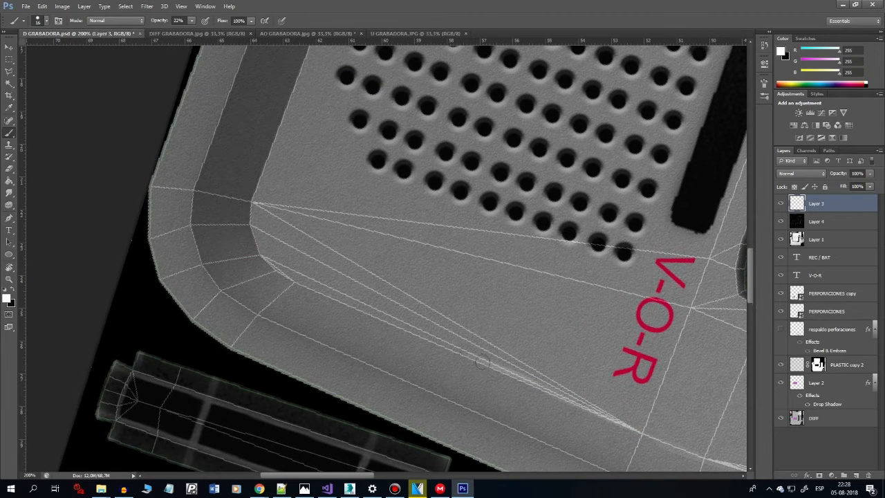
mouse_move(435, 337)
left_mouse_down()
mouse_move(339, 306)
mouse_move(303, 283)
left_mouse_up()
left_click_drag(263, 246, 336, 357)
Paint the highlight around the right rounded corner and along the upper edge of the dark recess below both speaker grilles
key("r")
left_click_drag(523, 325, 379, 281)
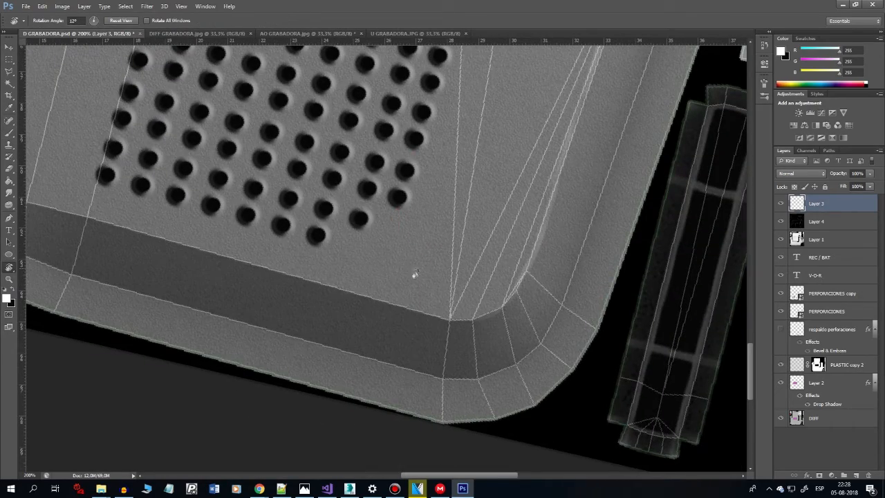
key("b")
mouse_move(497, 312)
left_mouse_down()
mouse_move(454, 319)
mouse_move(323, 285)
mouse_move(412, 312)
mouse_move(289, 273)
mouse_move(346, 294)
left_mouse_up()
left_click_drag(158, 221, 332, 283)
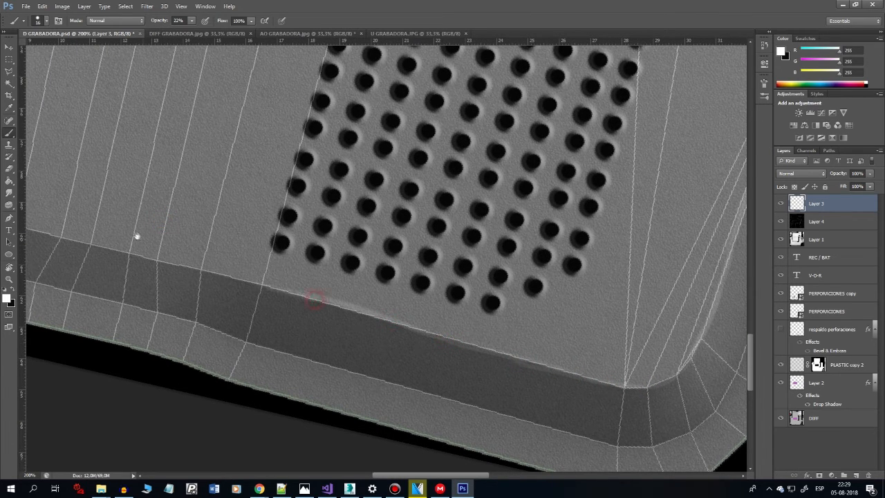
left_click_drag(141, 238, 354, 301)
left_click_drag(429, 335, 281, 296)
left_click_drag(125, 246, 369, 301)
left_click_drag(419, 327, 266, 287)
left_click_drag(188, 259, 432, 306)
mouse_move(541, 347)
left_mouse_down()
mouse_move(270, 283)
mouse_move(238, 264)
left_mouse_up()
Touch up with the eraser and paint the highlight around the rounded corner beside the left speaker grille
left_click_drag(232, 181, 335, 289)
key("e")
left_click(322, 316)
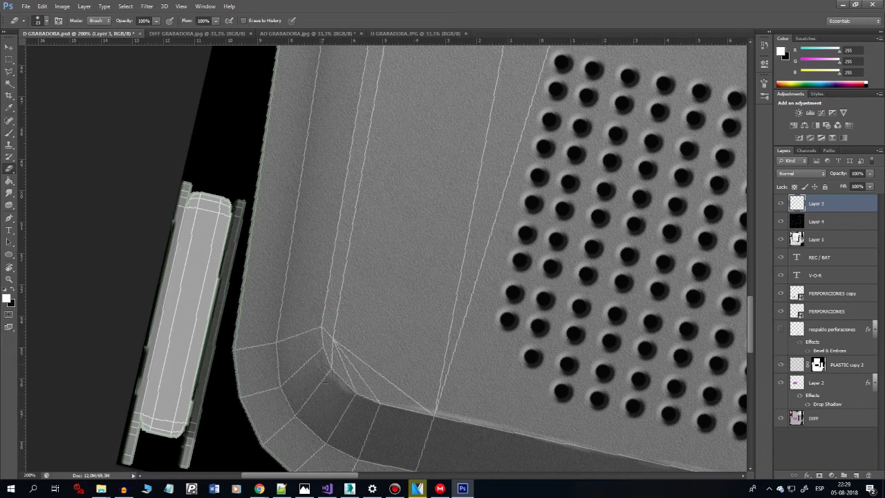
key("b")
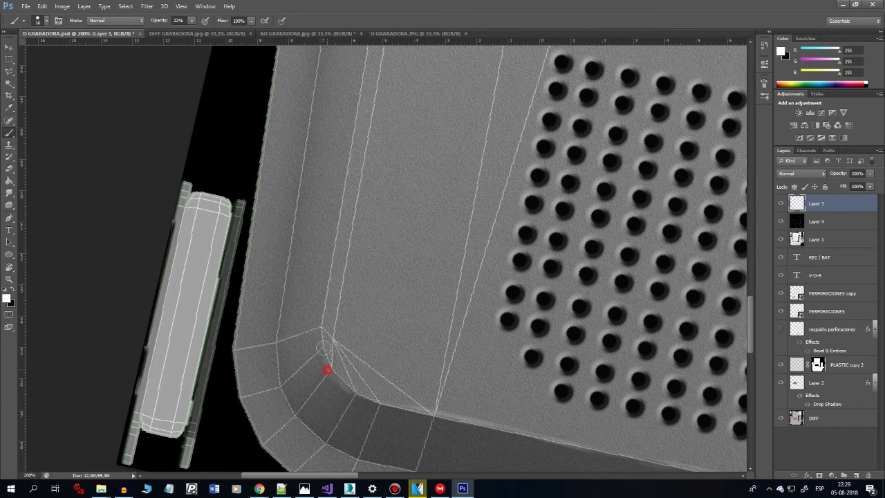
left_click_drag(336, 253, 338, 323)
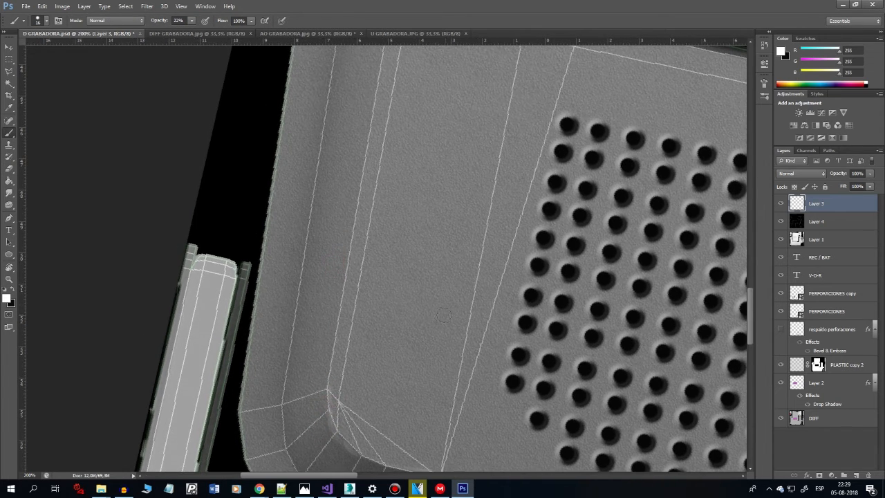
Paint the white highlight along the left arm's long inner edge line, from the grille corner to the curve near the arm's tip
key("r")
left_click_drag(530, 316, 422, 176)
key("b")
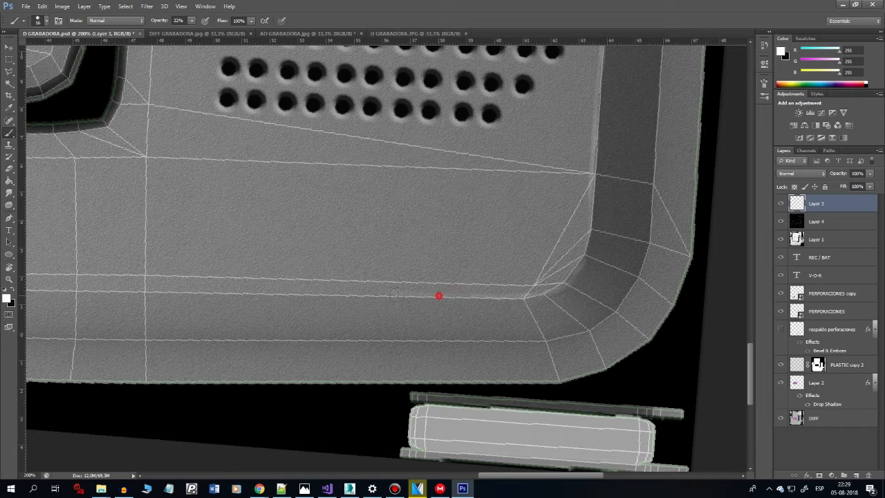
left_click_drag(113, 283, 341, 281)
left_click_drag(114, 269, 414, 280)
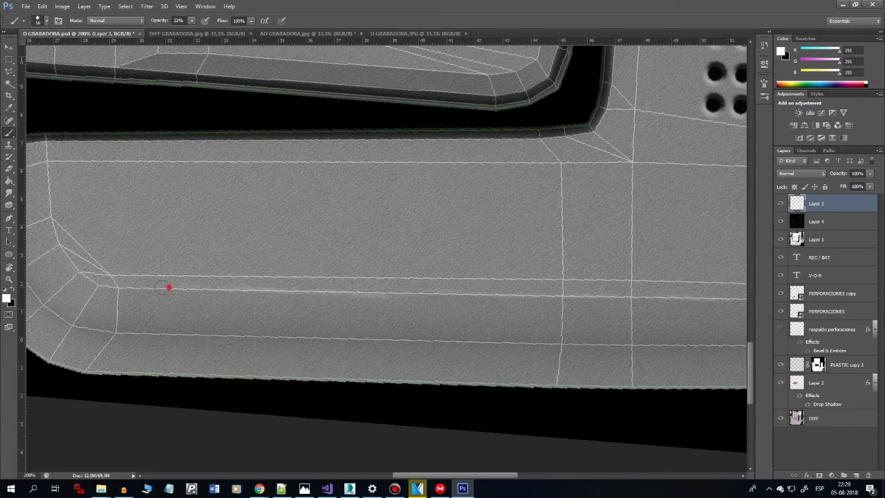
mouse_move(86, 262)
left_mouse_down()
mouse_move(313, 290)
mouse_move(291, 282)
left_mouse_up()
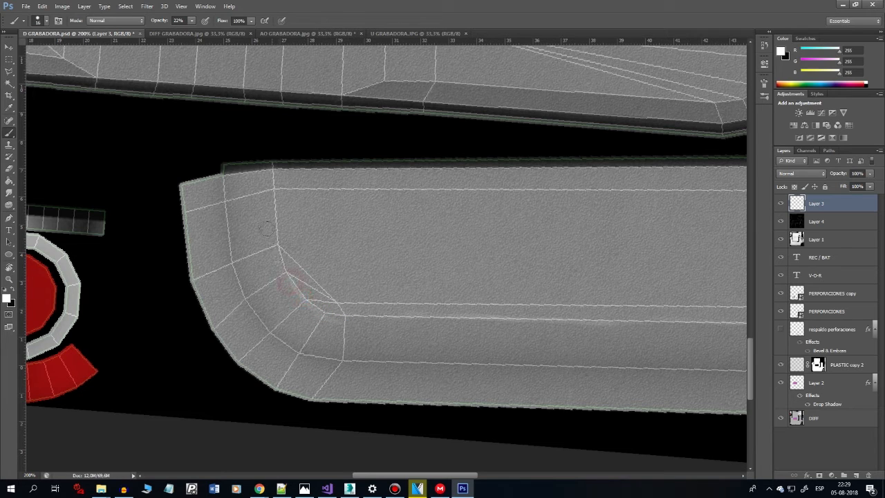
Finish the highlight across the tip of the left arm and erase the excess around its curve
left_click_drag(271, 163, 281, 263)
key("e")
left_click_drag(329, 332, 315, 323)
Straighten the canvas to a 0° rotation and frame the upper part of the central panel at 100% zoom
left_click_drag(388, 256, 328, 320)
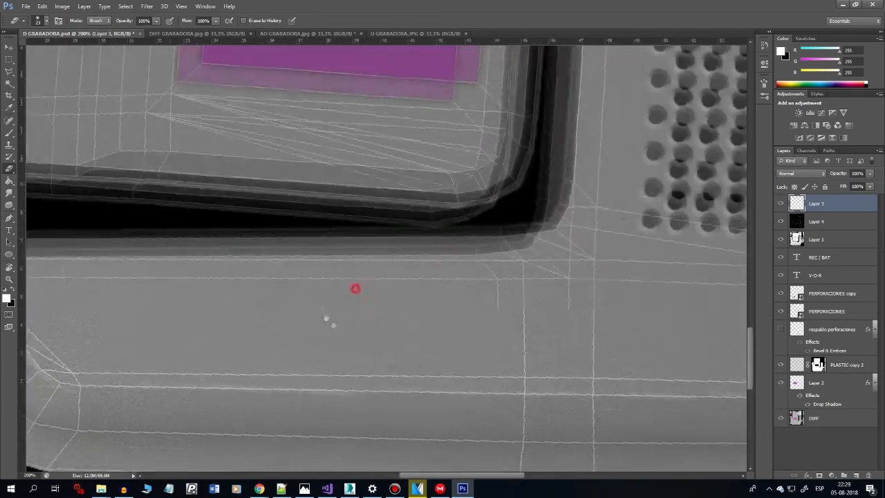
left_click_drag(331, 214, 356, 332)
left_click_drag(407, 215, 385, 362)
left_click_drag(405, 194, 389, 376)
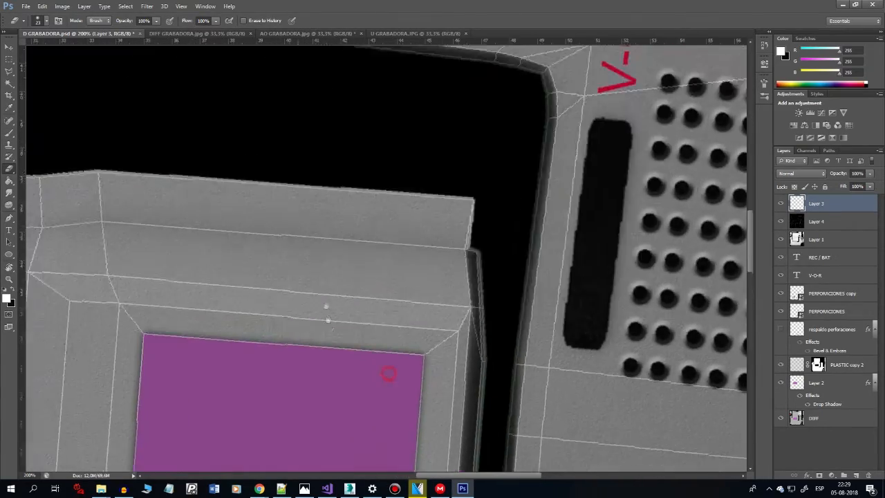
left_click_drag(413, 289, 364, 272)
key("r")
left_click_drag(547, 169, 520, 418)
left_click_drag(551, 263, 434, 449)
left_click_drag(526, 221, 490, 297)
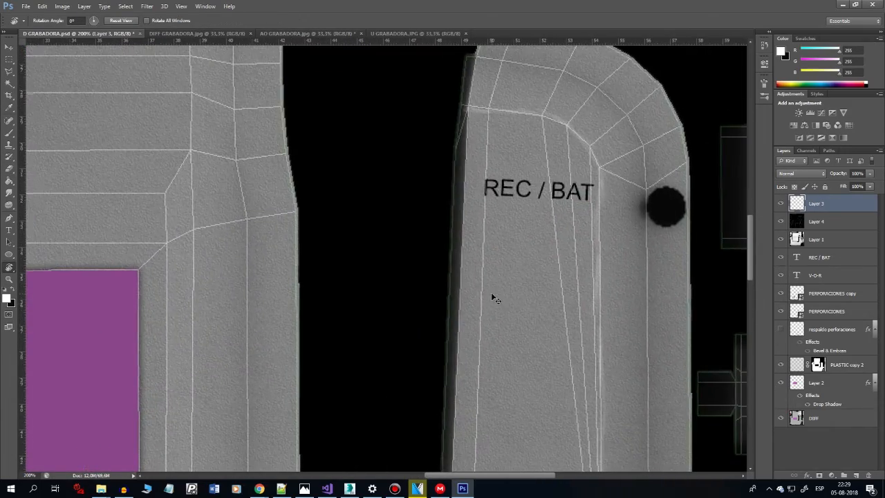
key("ctrl+minus")
key("ctrl+minus")
left_click_drag(388, 216, 499, 311)
key("z")
left_click(401, 115)
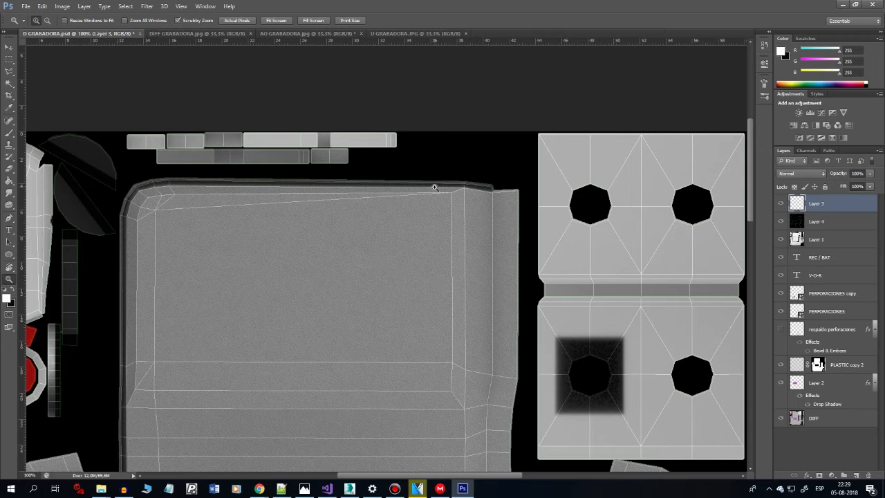
Paint white highlights down the right wireframe edge of the central panel's upper rectangle on Layer 3
key("b")
left_click_drag(296, 331, 307, 275)
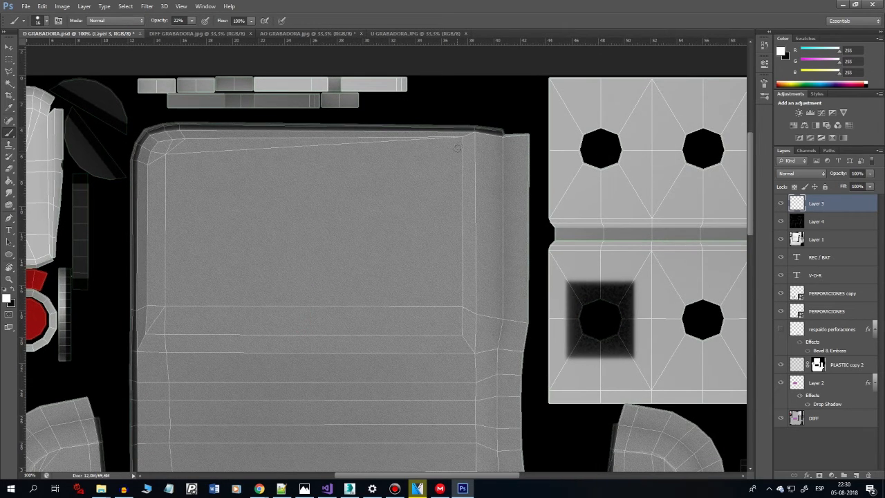
left_click_drag(464, 137, 464, 144)
left_click(459, 228)
left_click(464, 261)
left_click(462, 279)
left_click(465, 312)
Paint white highlights along the bottom and left wireframe edges of the central panel's upper rectangle
left_click(316, 334)
left_click_drag(291, 335, 304, 335)
left_click(245, 336)
left_click(238, 335)
left_click_drag(194, 334, 159, 333)
left_click(142, 333)
left_click(152, 151)
left_click(150, 162)
left_click(149, 226)
left_click(150, 250)
left_click(147, 307)
left_click(147, 327)
Paint white highlights along the frame edge below the purple window on the central panel
left_click_drag(389, 163, 364, 238)
left_click(438, 214)
mouse_move(356, 210)
left_mouse_down()
mouse_move(138, 214)
mouse_move(131, 225)
left_mouse_up()
left_click_drag(360, 308, 315, 139)
left_click_drag(372, 313, 343, 167)
left_click_drag(356, 283, 378, 202)
left_click_drag(362, 241, 422, 225)
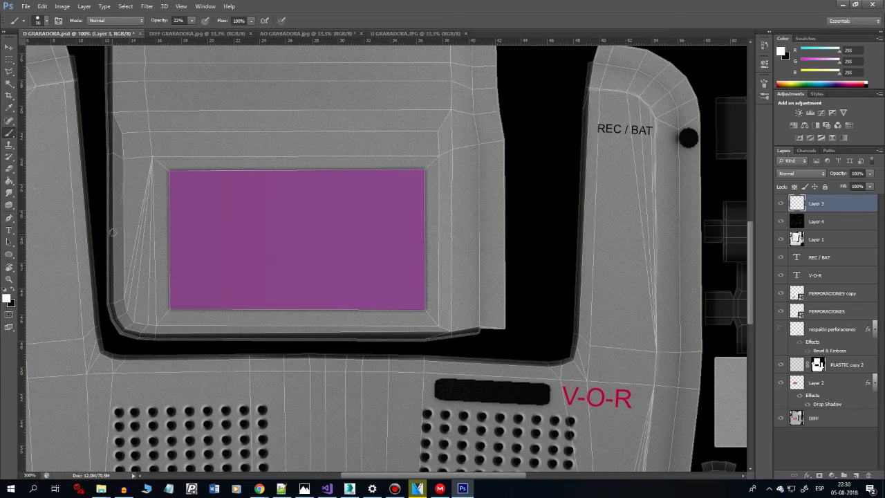
mouse_move(124, 260)
left_mouse_down()
mouse_move(121, 300)
mouse_move(143, 323)
mouse_move(137, 320)
mouse_move(280, 324)
left_mouse_up()
left_click_drag(430, 325, 392, 325)
left_click_drag(331, 325, 348, 324)
Paint white highlights along the right and top edges of the frame around the purple window
left_click_drag(441, 324, 437, 276)
left_click_drag(436, 237, 439, 196)
left_click_drag(445, 200, 448, 254)
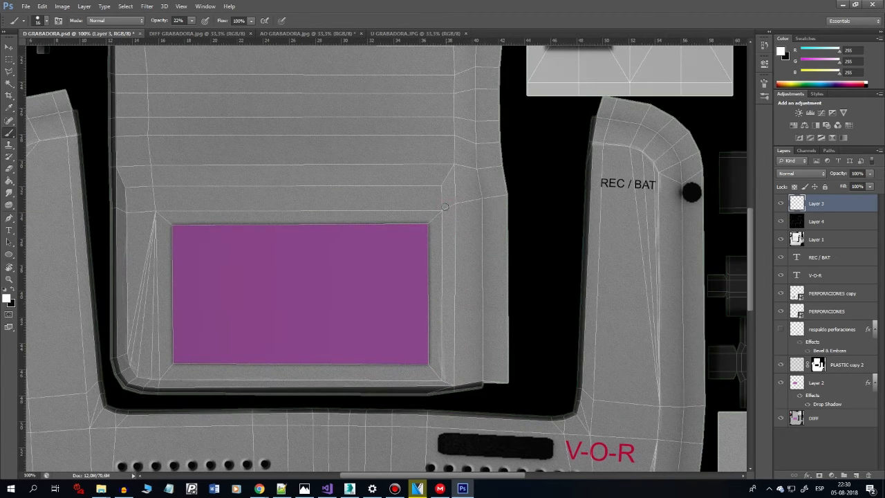
left_click_drag(441, 187, 443, 243)
left_click_drag(440, 186, 422, 187)
left_click_drag(169, 185, 440, 186)
Hide the wireframe Layer 4 and examine the painted highlights across the whole texture
left_click_drag(459, 220, 435, 194)
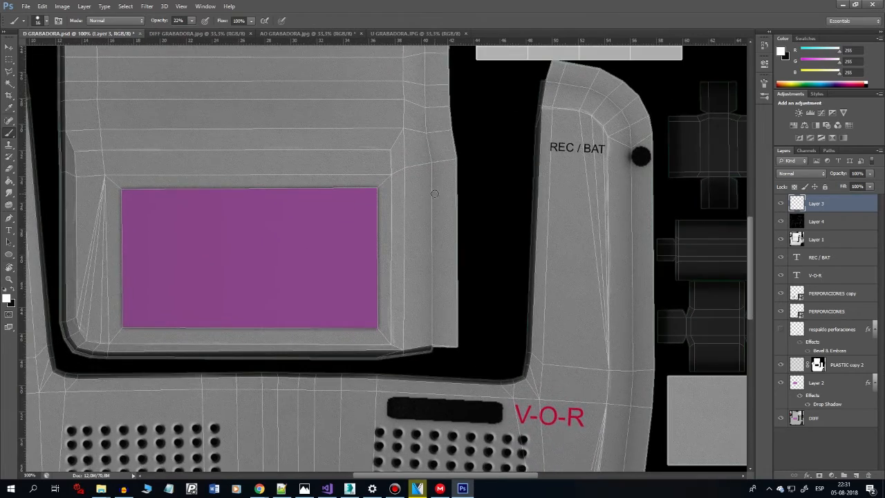
key("ctrl+minus")
key("ctrl+minus")
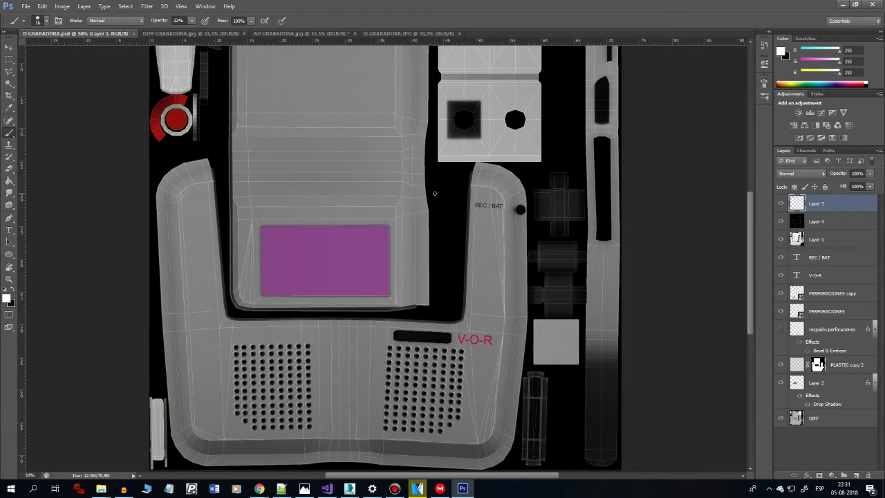
left_click_drag(394, 282, 421, 241)
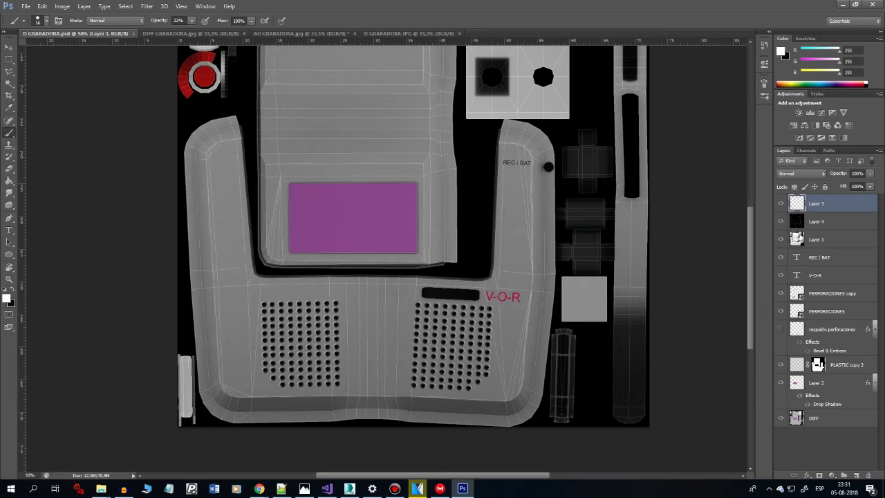
left_click(780, 223)
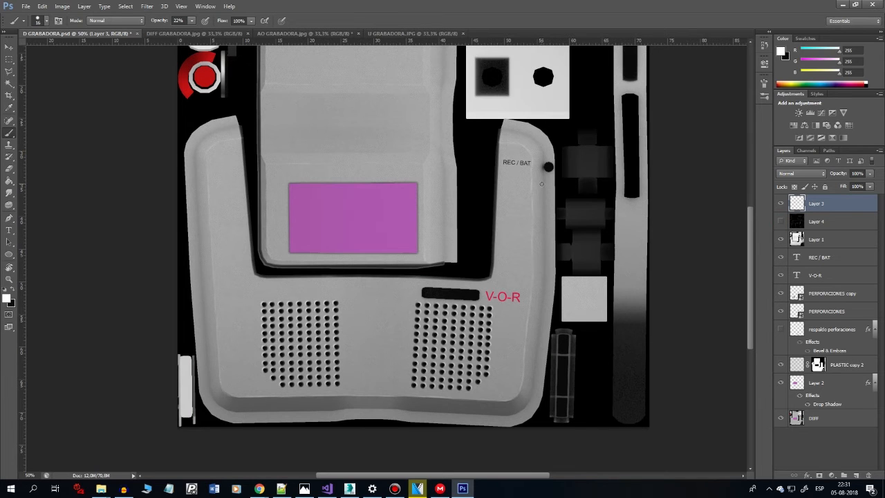
left_click_drag(558, 184, 546, 200)
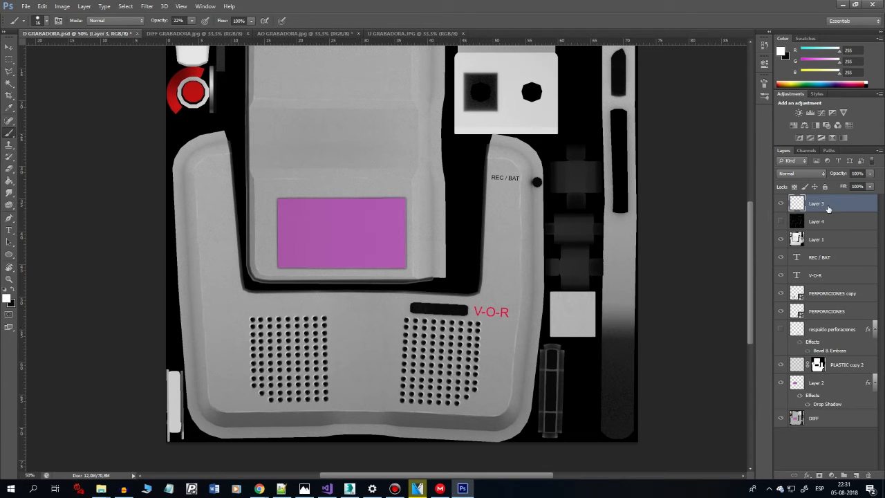
Duplicate the highlight layer Layer 3 twice and merge the two copies into one layer
key("ctrl+j")
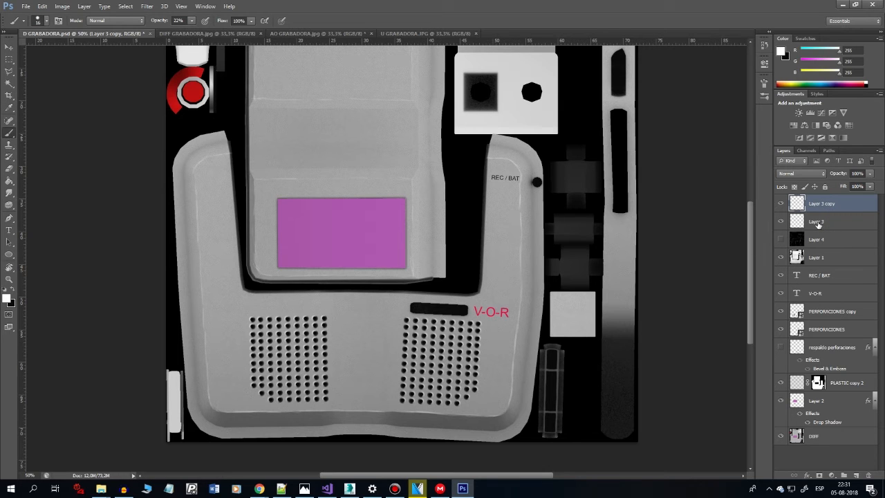
key("ctrl+j")
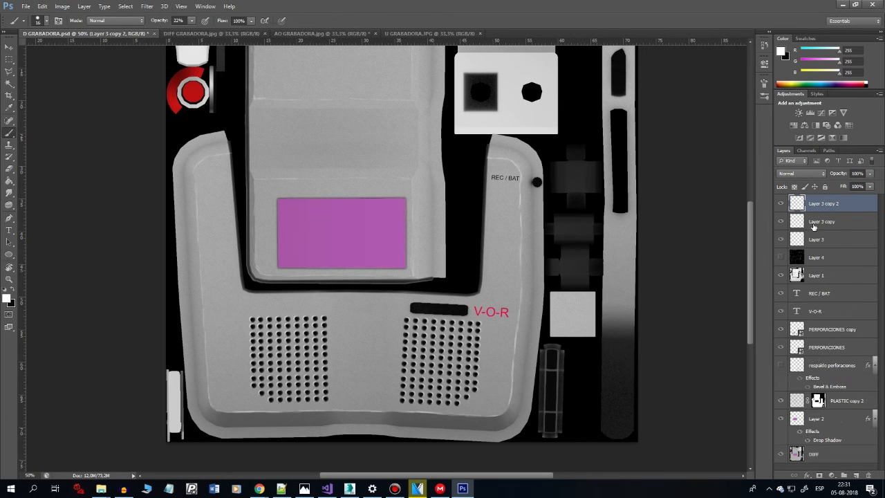
left_click(821, 222, "shift")
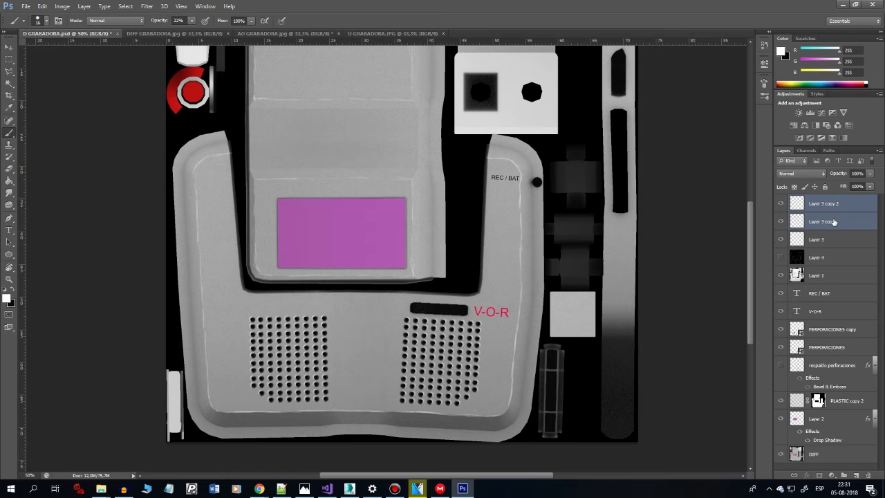
key("ctrl+e")
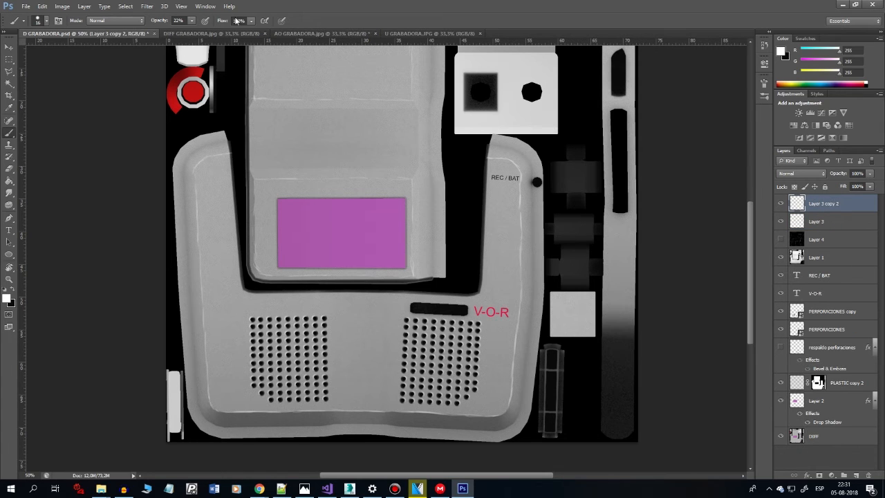
Apply a Gaussian Blur with a 4.8-pixel radius to the merged highlight copy
left_click(147, 6)
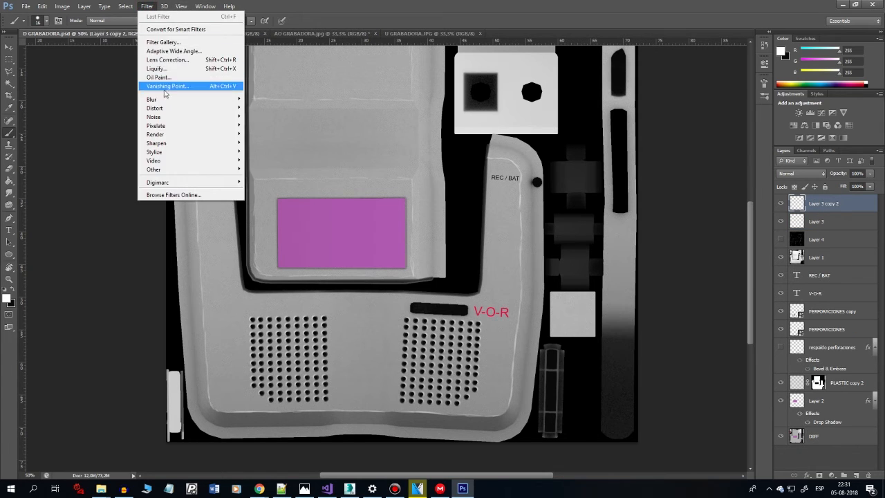
mouse_move(219, 99)
left_click(287, 164)
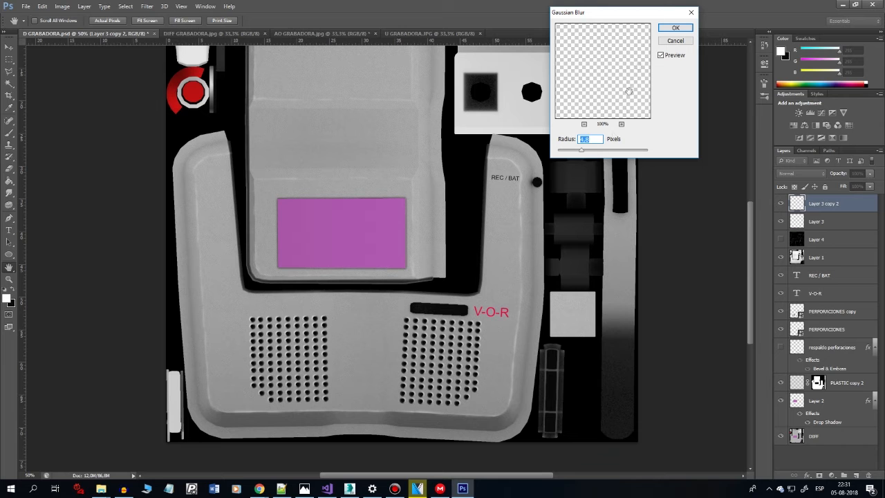
left_click(675, 29)
left_click_drag(470, 205, 505, 228)
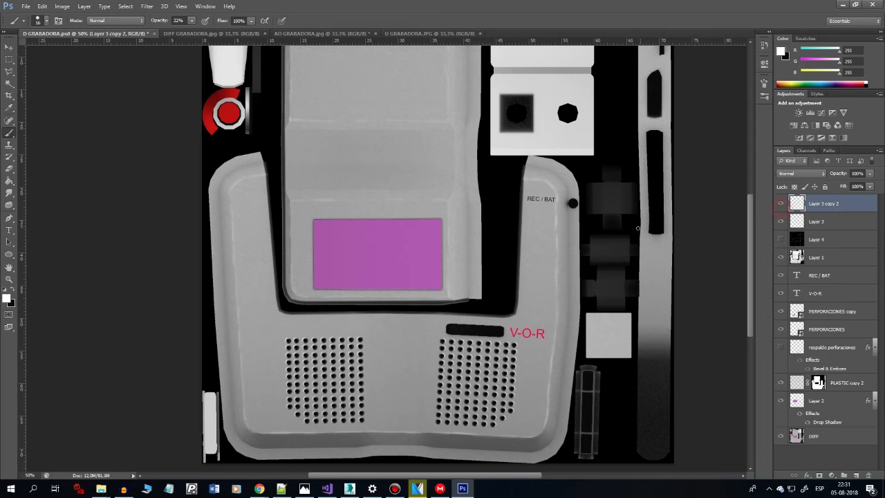
Toggle the blurred highlight layer, Layer 3 copy 2, off and on and examine its effect across the texture
key("z")
left_click(588, 231)
left_click(588, 232)
left_click(780, 204)
left_click(781, 204)
key("ctrl+minus")
key("ctrl+minus")
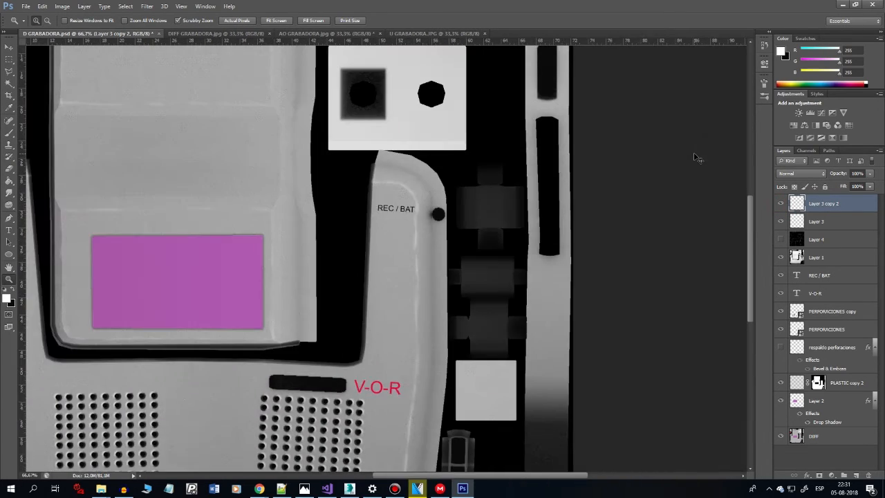
left_click_drag(312, 287, 459, 182)
Save a JPEG copy of the texture over D GRABADORA.jpg at quality 12, Maximum, in Progressive format with 3 scans
key("ctrl+shift+s")
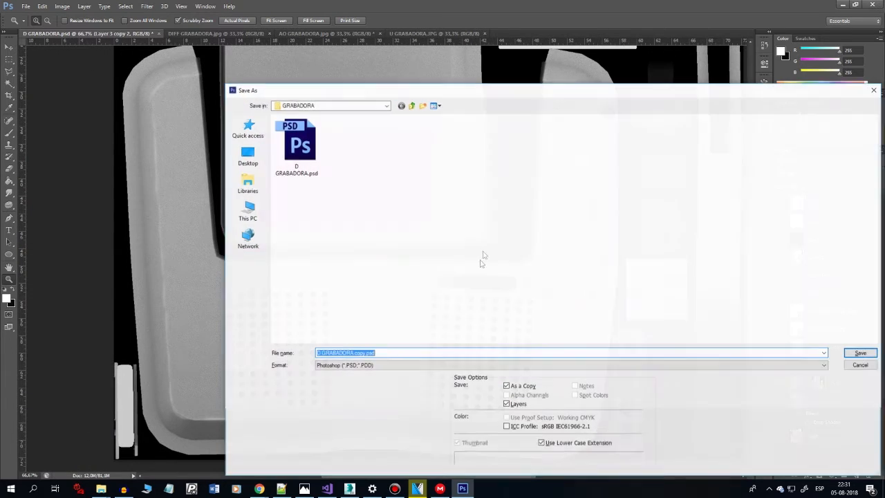
left_click(428, 366)
left_click(477, 289)
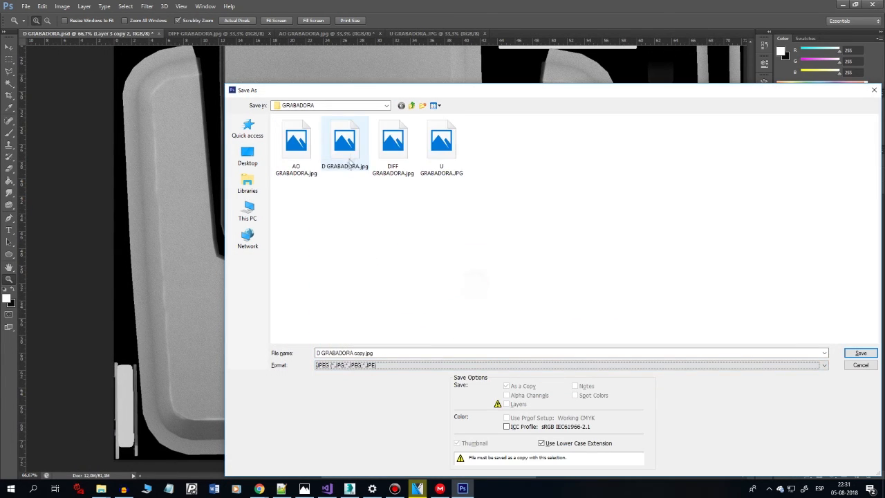
double_click(357, 145)
left_click(417, 185)
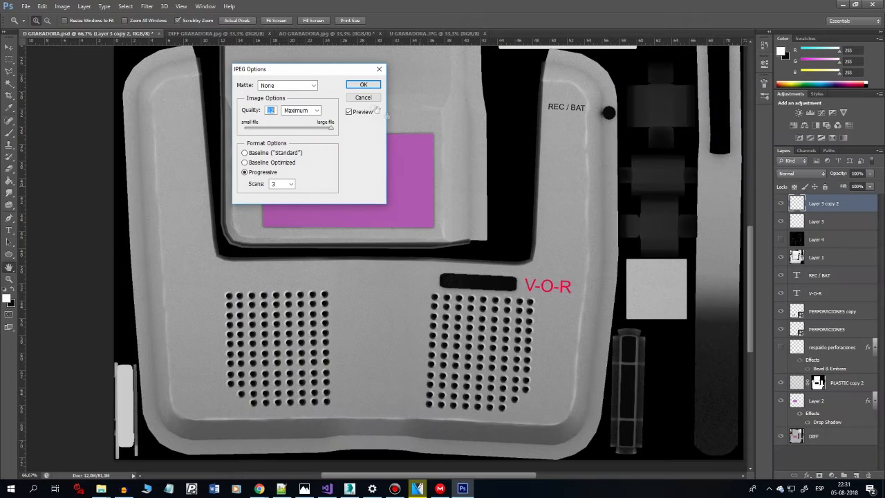
left_click(365, 85)
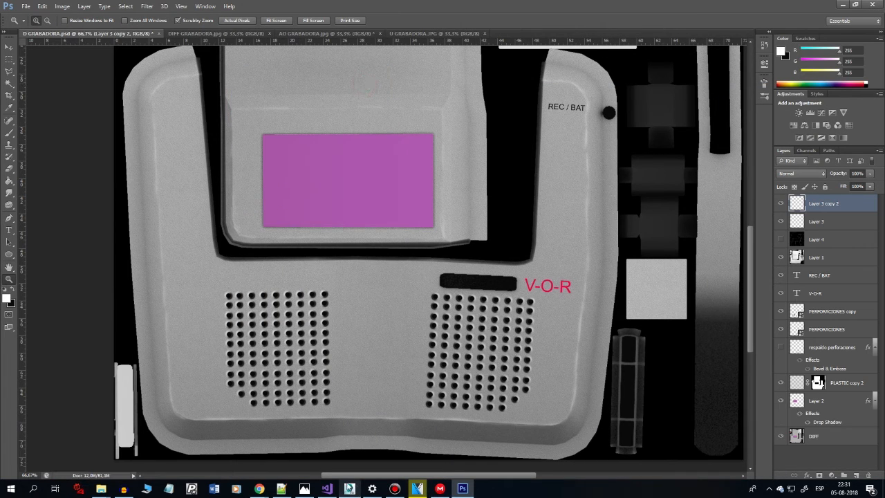
Switch to 3ds Max and examine the updated highlights and lettering on the recorder model's front
left_click(349, 489)
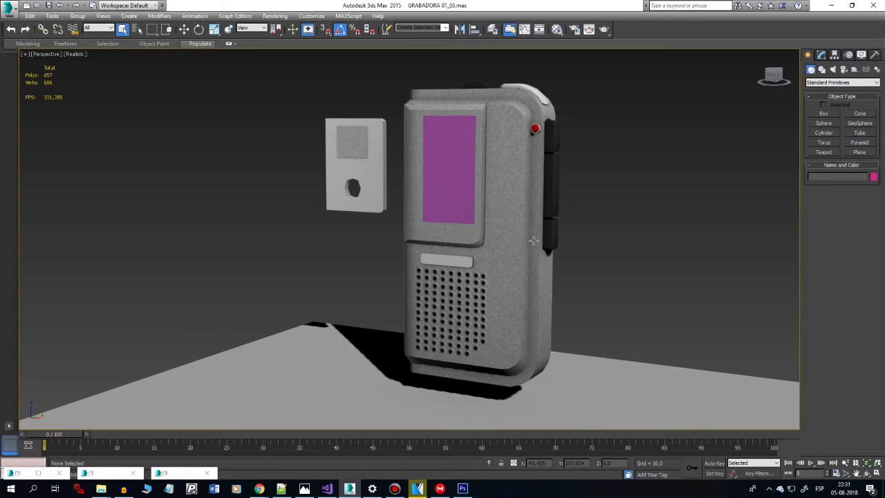
left_click_drag(458, 221, 411, 271)
scroll(411, 271, "down", 2)
scroll(435, 258, "up", 4)
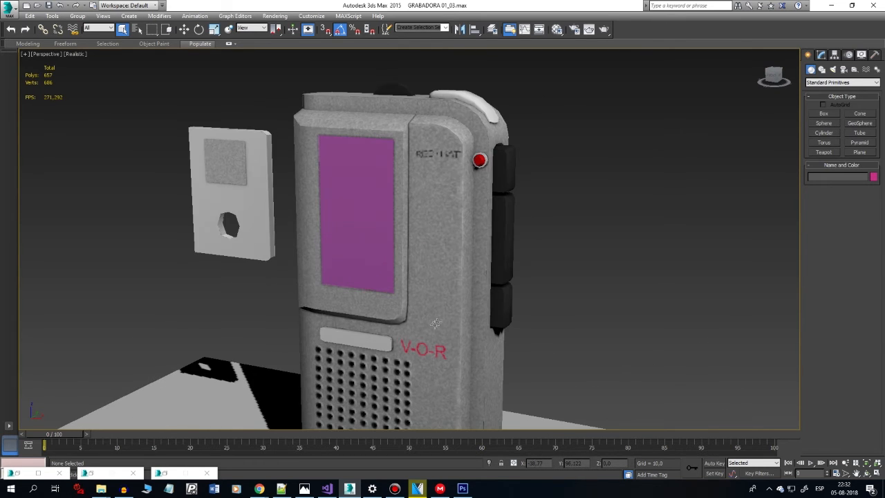
scroll(442, 166, "up", 5)
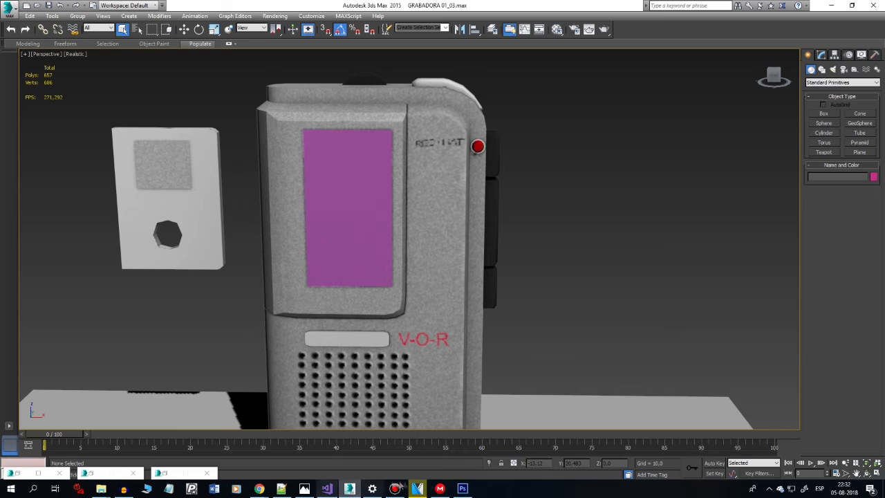
Switch to Photoshop, rotate the REC / BAT lettering slightly clockwise and shift it left, away from the edge highlight
left_click(463, 489)
left_click_drag(539, 185, 498, 277)
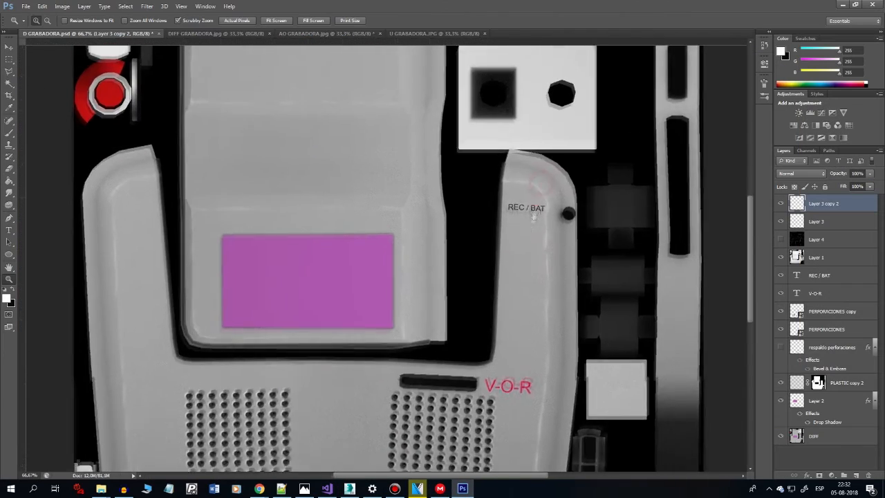
left_click(509, 229)
key("v")
right_click(505, 225)
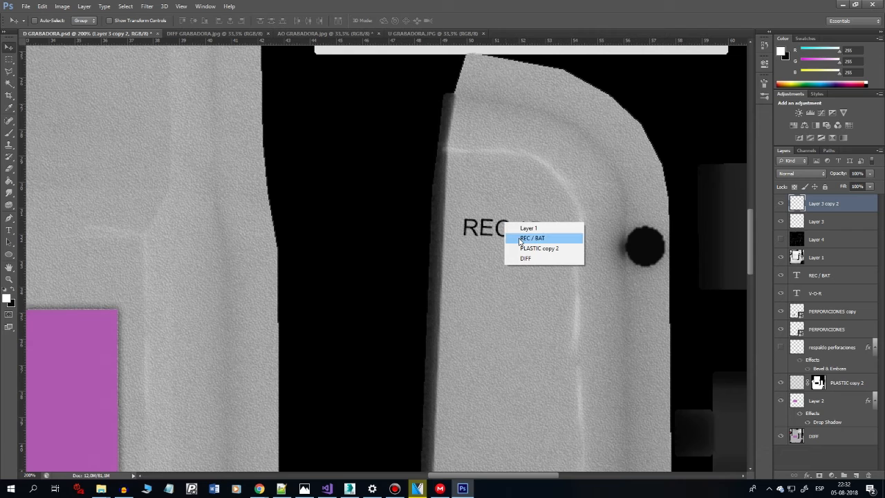
left_click(520, 239)
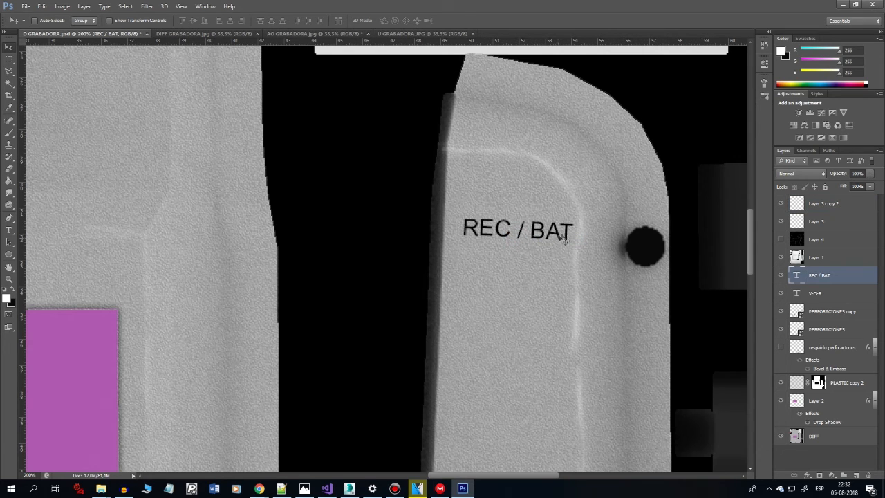
key("ctrl+t")
left_click_drag(616, 204, 615, 208)
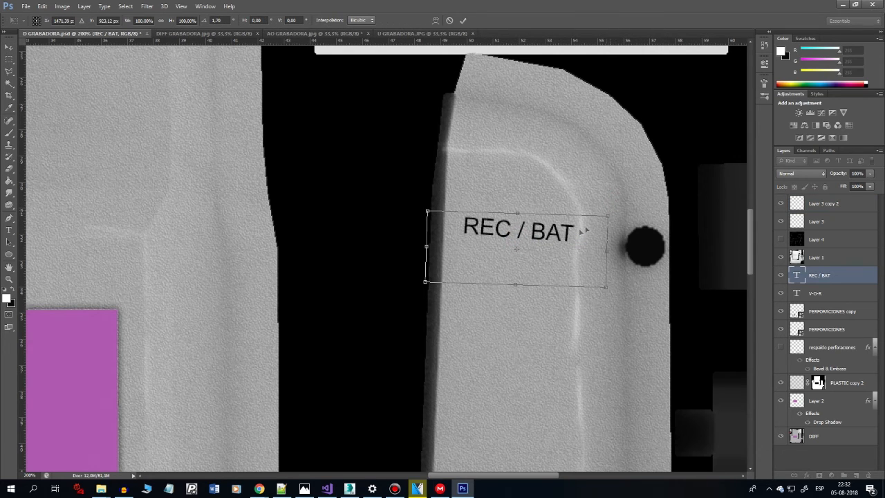
left_click_drag(562, 243, 548, 245)
key("Return")
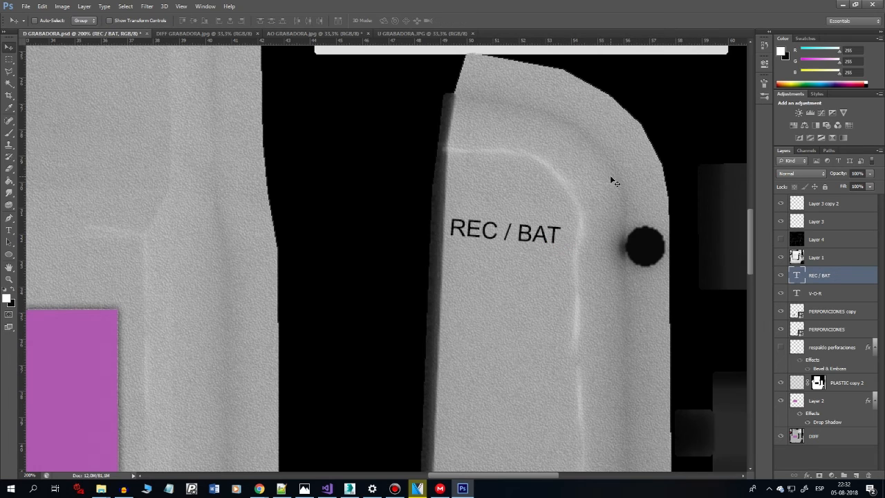
Save the texture with the adjusted lettering as a JPEG copy, replacing D GRABADORA.jpg
key("ctrl+minus")
key("ctrl+minus")
key("ctrl+minus")
left_click_drag(475, 293, 516, 239)
key("ctrl+alt+s")
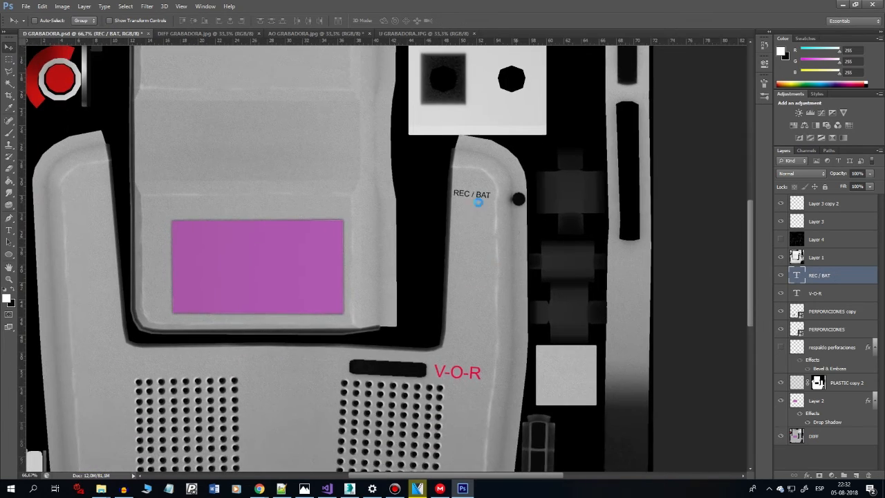
left_click(489, 367)
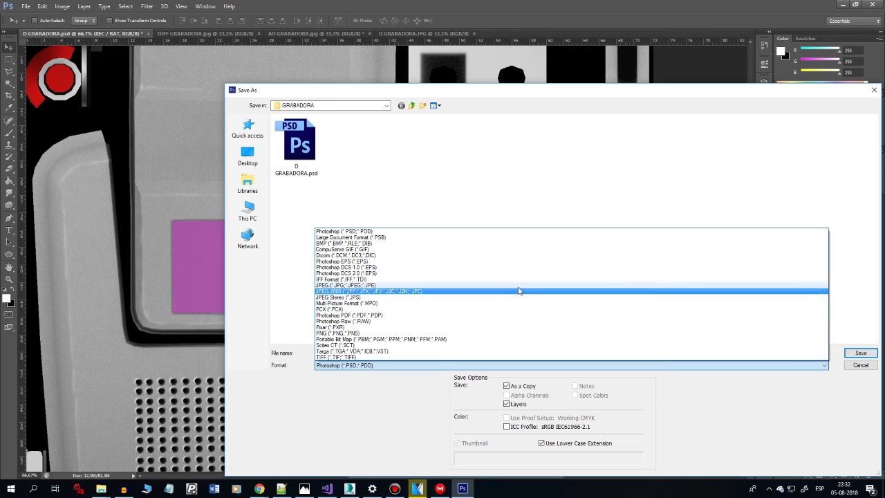
left_click(518, 291)
double_click(336, 143)
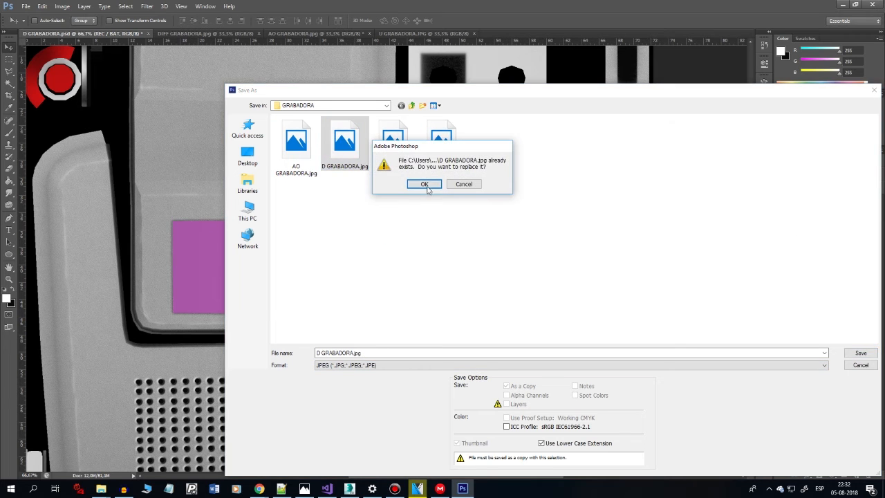
left_click(426, 186)
left_click(362, 88)
Switch to 3ds Max and examine the repositioned REC / BAT lettering on the recorder from several angles
left_click(349, 489)
scroll(465, 227, "down", 5)
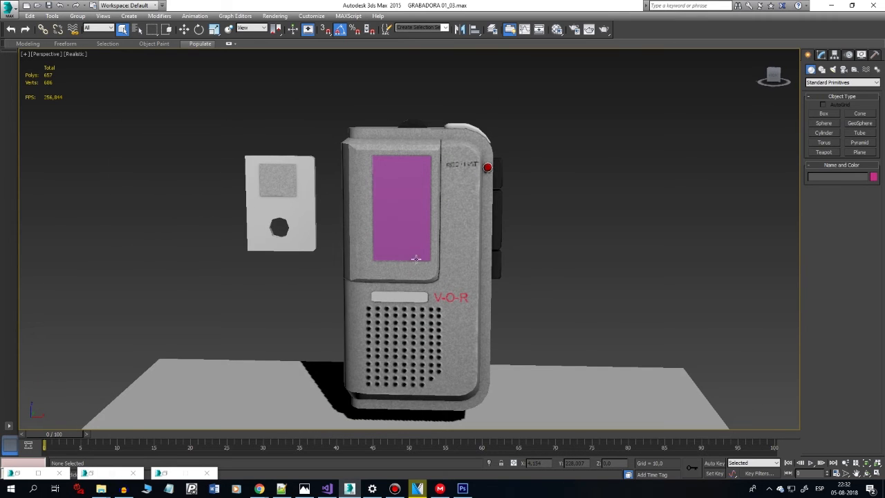
scroll(416, 259, "down", 4)
scroll(404, 261, "up", 4)
left_click_drag(441, 254, 424, 241)
scroll(424, 240, "down", 3)
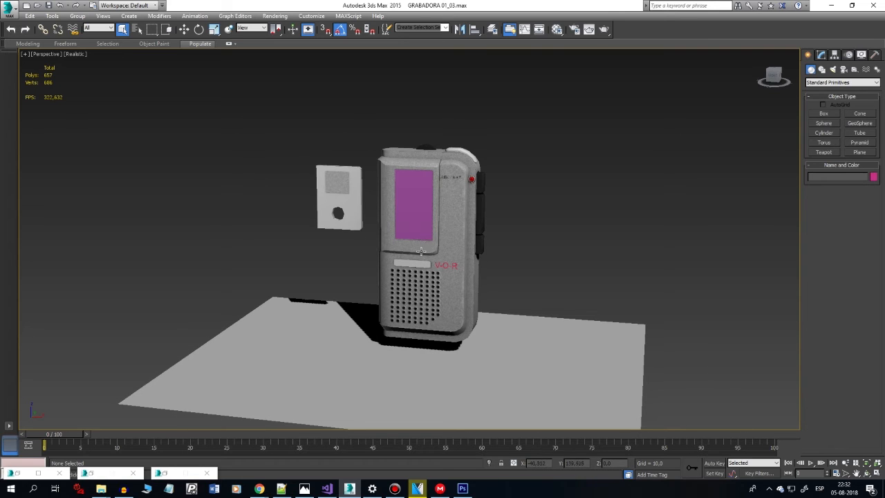
left_click_drag(448, 330, 456, 288)
Select the loose cassette and its square plane as elements of the GRABADORA mesh and move them onto the recorder
left_click(456, 286)
left_click_drag(516, 235, 470, 229)
scroll(387, 223, "up", 4)
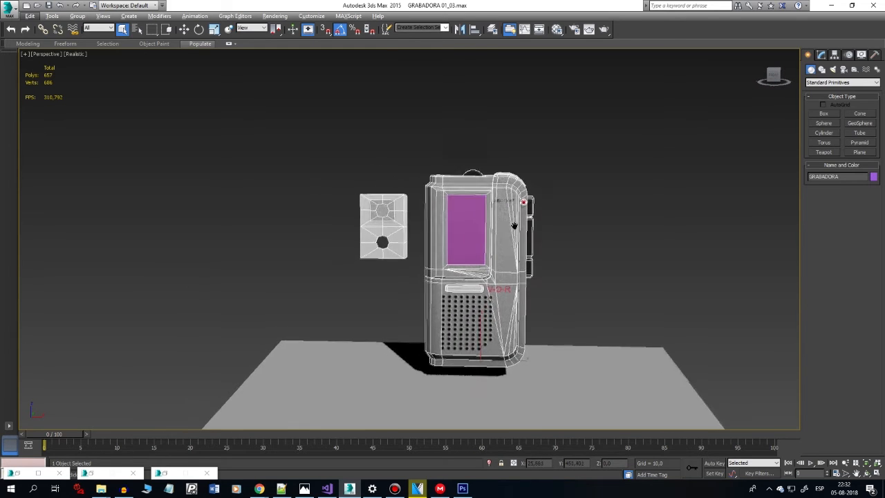
key("5")
left_click(364, 189)
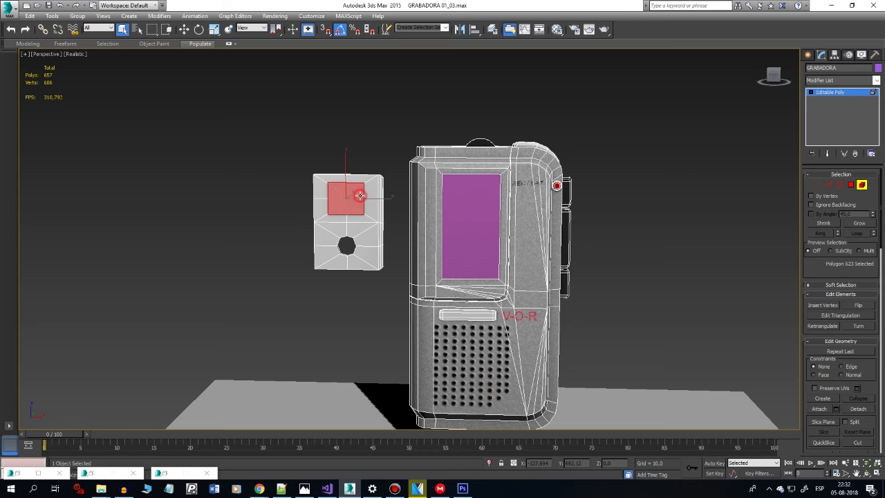
left_click(374, 202, "ctrl")
key("w")
mouse_move(390, 223)
left_mouse_down()
mouse_move(549, 245)
mouse_move(472, 242)
left_mouse_up()
Fit the cassette inside the recorder body behind the purple window, using wireframe display to align it
key("F3")
left_click_drag(410, 209, 438, 240)
mouse_move(451, 197)
left_mouse_down()
mouse_move(465, 206)
mouse_move(520, 203)
left_mouse_up()
key("F3")
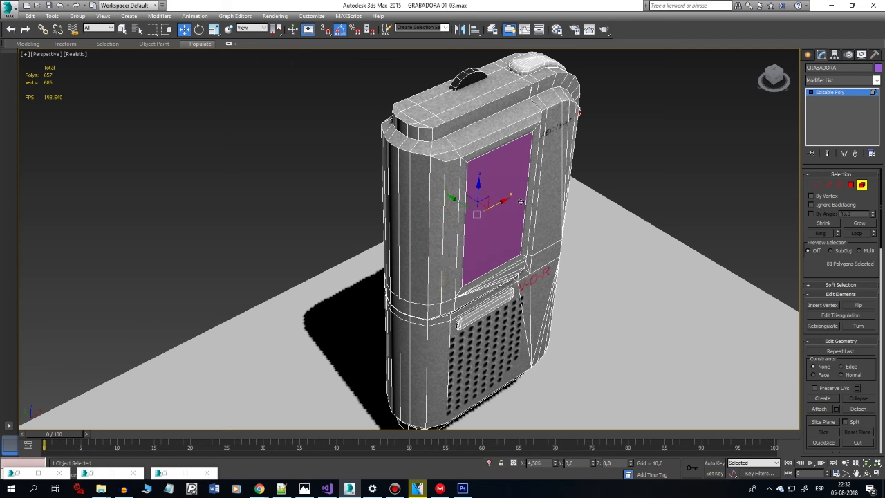
key("F3")
key("F3")
key("F3")
mouse_move(475, 192)
left_mouse_down()
mouse_move(467, 223)
mouse_move(494, 187)
left_mouse_up()
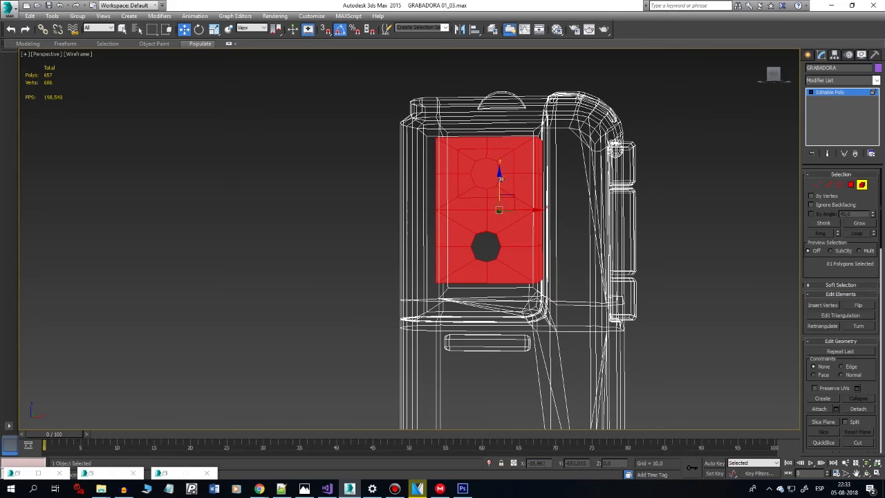
Clone the cassette's square plane down over the lower reel hole as an element of the same mesh
key("ctrl+a")
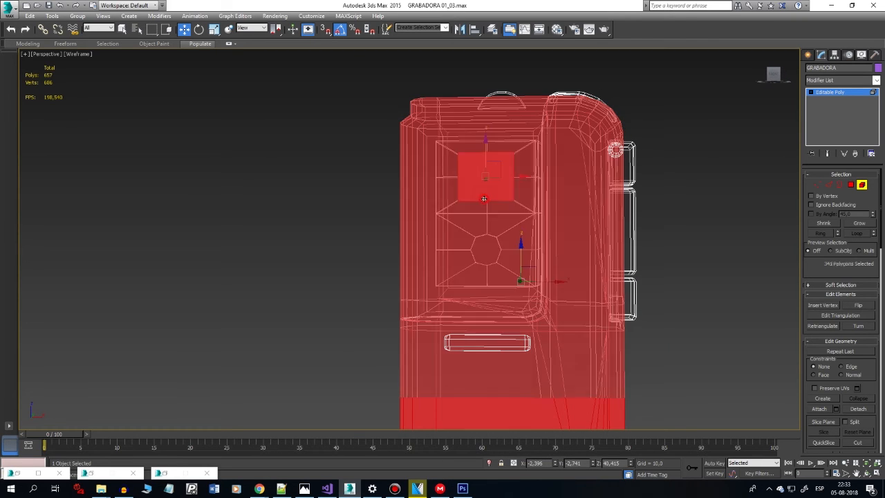
left_click(483, 198)
mouse_move(486, 168)
left_mouse_down()
mouse_move(484, 232)
mouse_move(471, 233)
left_mouse_up()
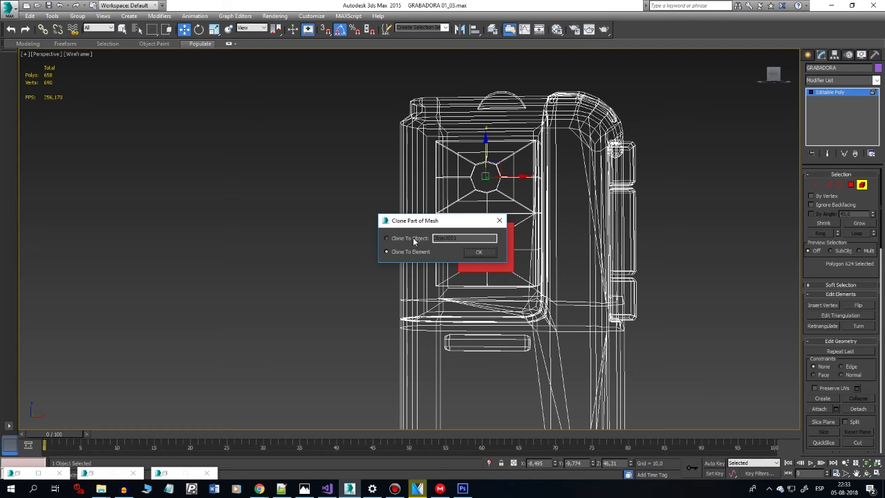
left_click(468, 251)
key("F3")
key("F3")
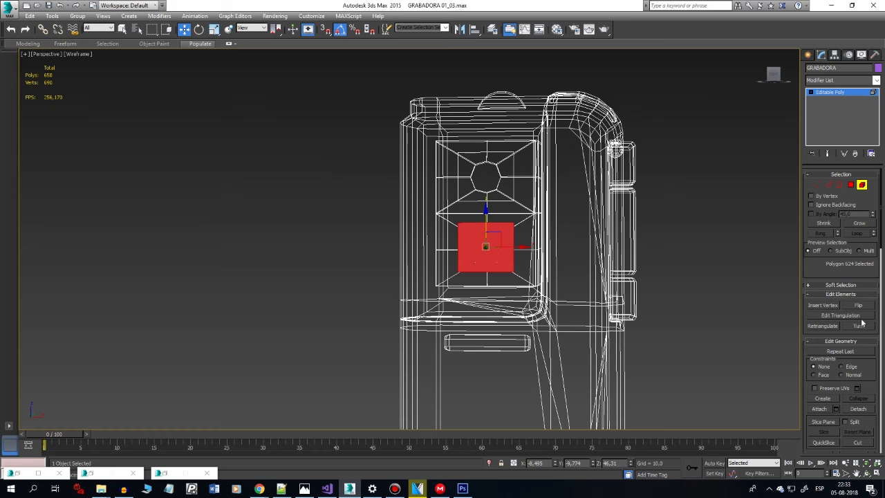
Detach the lower and upper square reel planes from the GRABADORA mesh as two separate objects
left_click(857, 409)
left_click(472, 259)
key("F3")
key("F3")
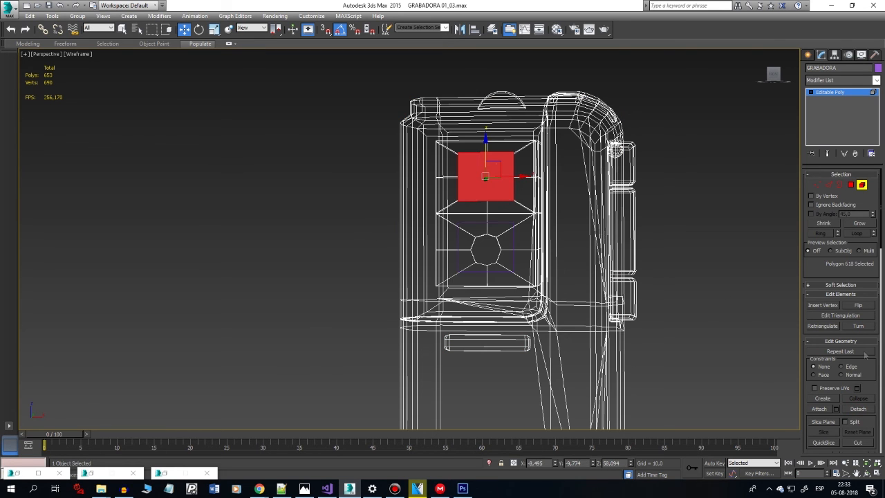
left_click(854, 409)
left_click(472, 259)
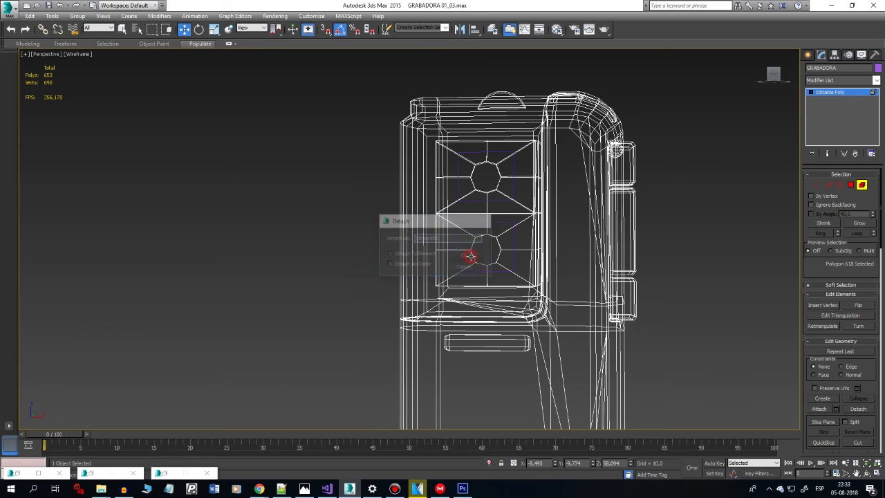
left_click(506, 223)
left_click(873, 92)
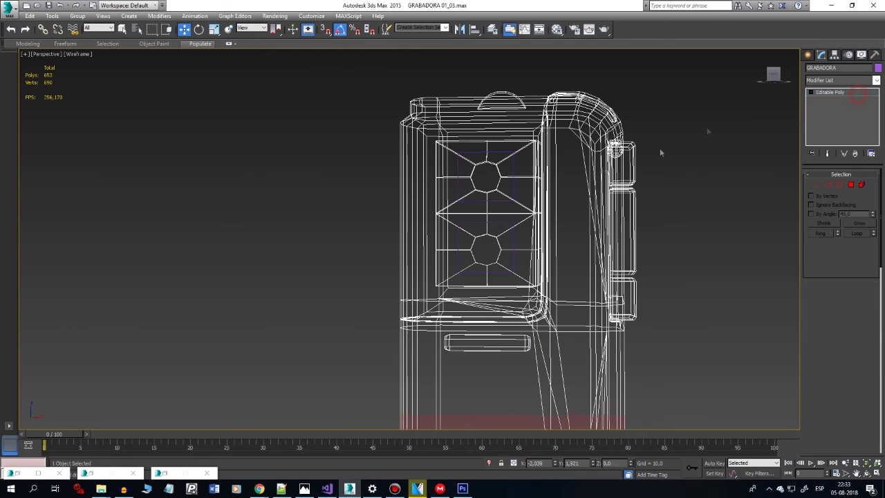
Center the pivots of both detached square reel planes to their own objects
left_click(503, 223)
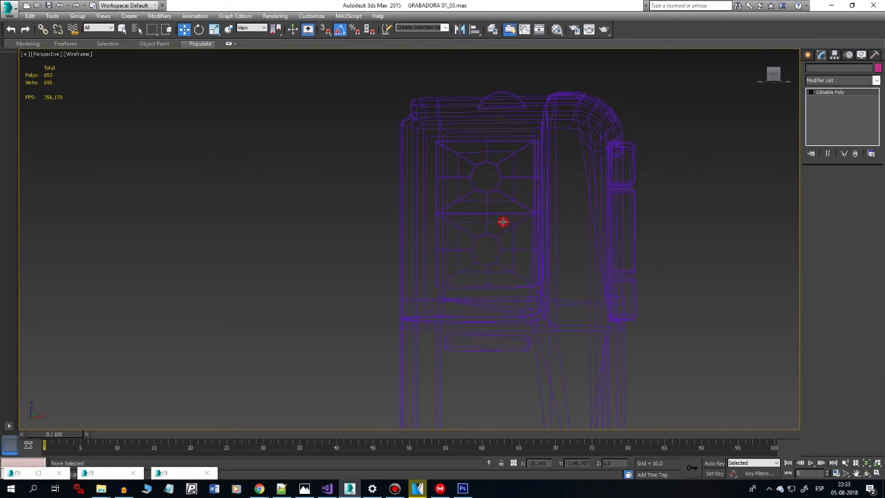
left_click(835, 54)
left_click(842, 113)
left_click(832, 161)
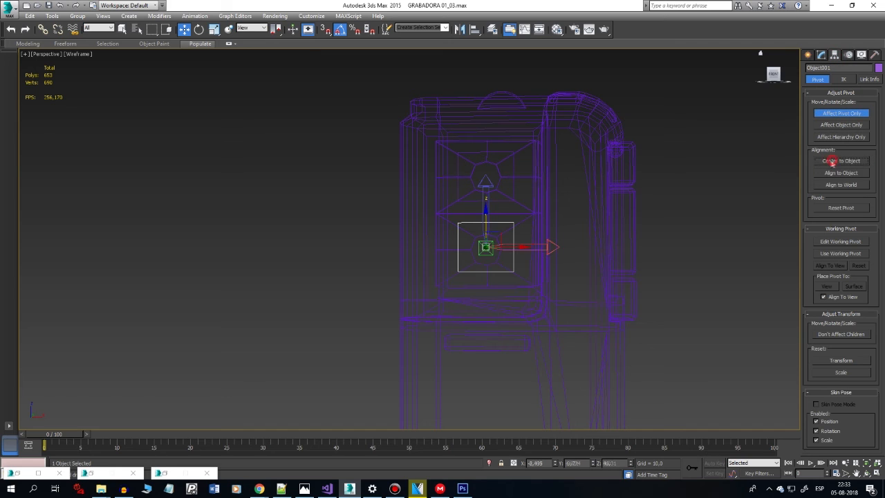
left_click(515, 181)
left_click(513, 188)
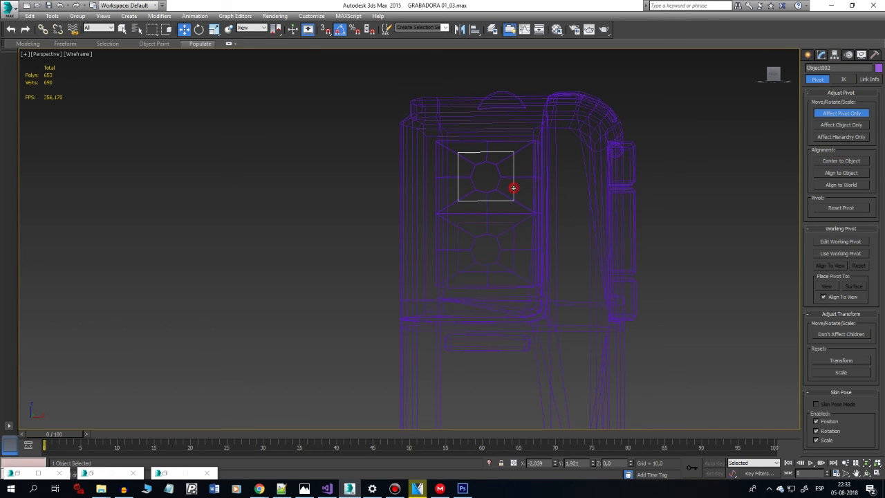
left_click(842, 162)
left_click(808, 55)
Return to shaded display and examine the assembled recorder from several angles
scroll(482, 252, "down", 3)
mouse_move(458, 242)
left_mouse_down()
mouse_move(483, 252)
mouse_move(520, 227)
mouse_move(525, 236)
mouse_move(538, 232)
mouse_move(530, 241)
mouse_move(534, 219)
left_mouse_up()
key("F3")
scroll(531, 241, "down", 3)
left_click_drag(618, 131, 385, 348)
left_click_drag(526, 270, 502, 279)
scroll(501, 279, "up", 3)
Detach the long middle side button from the GRABADORA mesh as a separate object and leave element editing
left_click(598, 212)
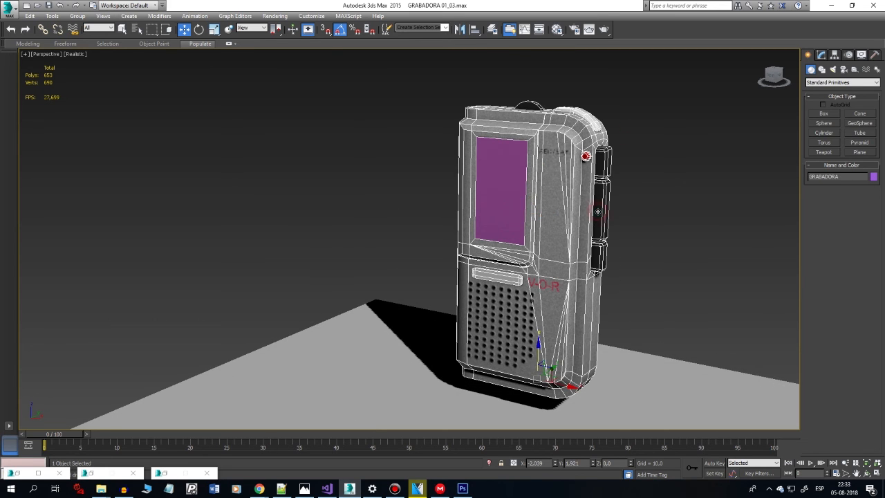
scroll(598, 211, "up", 3)
key("5")
left_click(615, 183)
scroll(615, 182, "down", 2)
left_click_drag(615, 183, 608, 221)
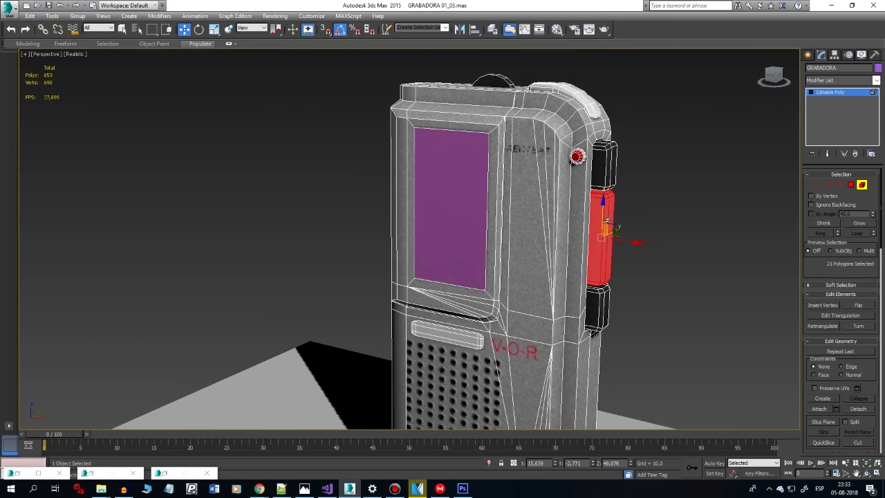
left_click(608, 173)
left_click(603, 233)
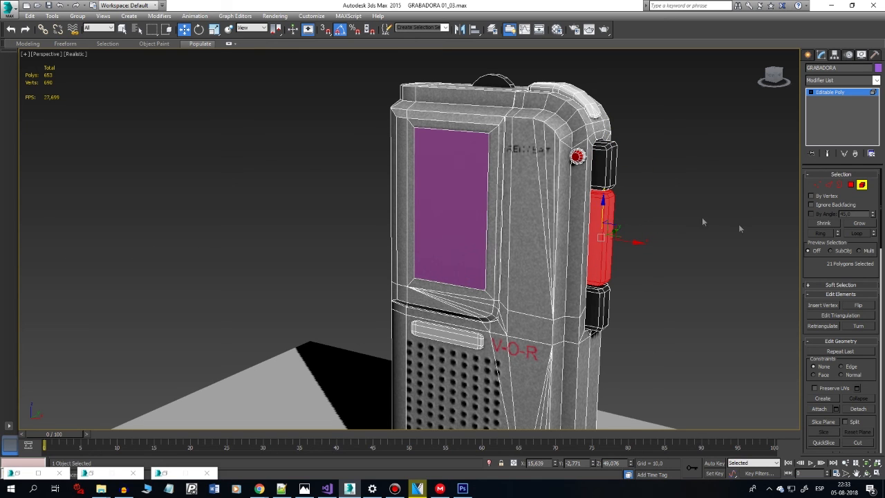
scroll(846, 292, "down", 3)
left_click(859, 343)
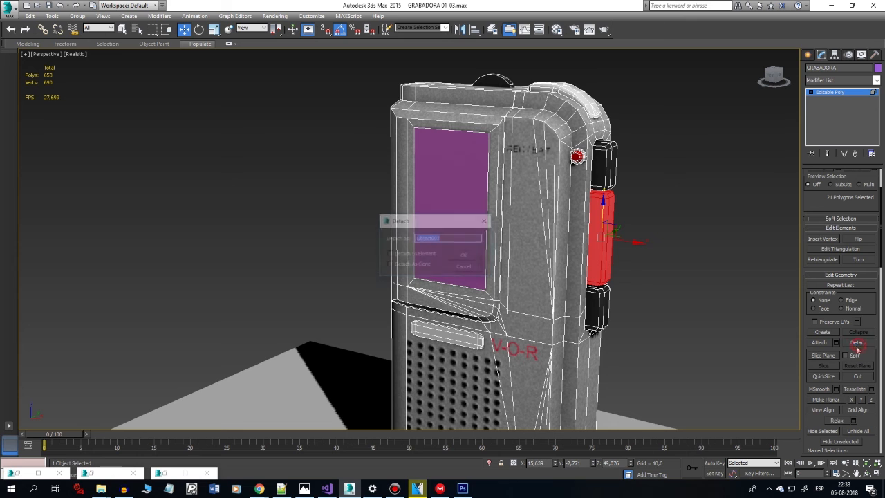
left_click(467, 255)
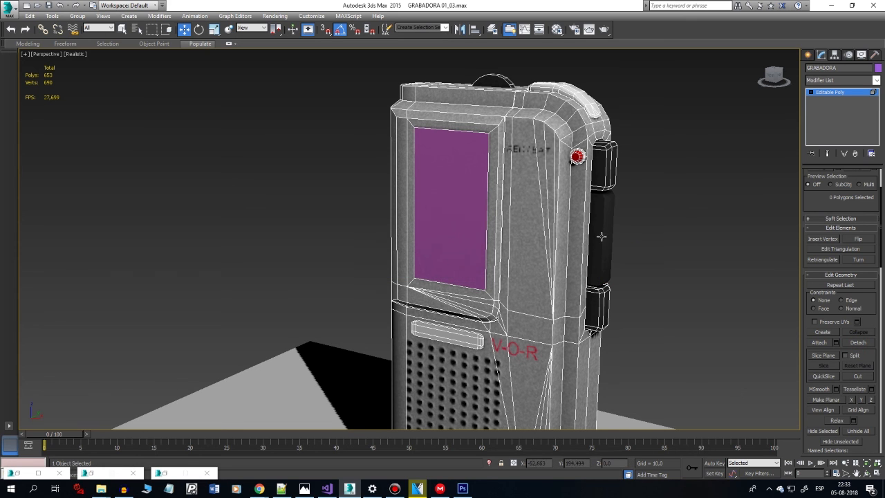
left_click(835, 94)
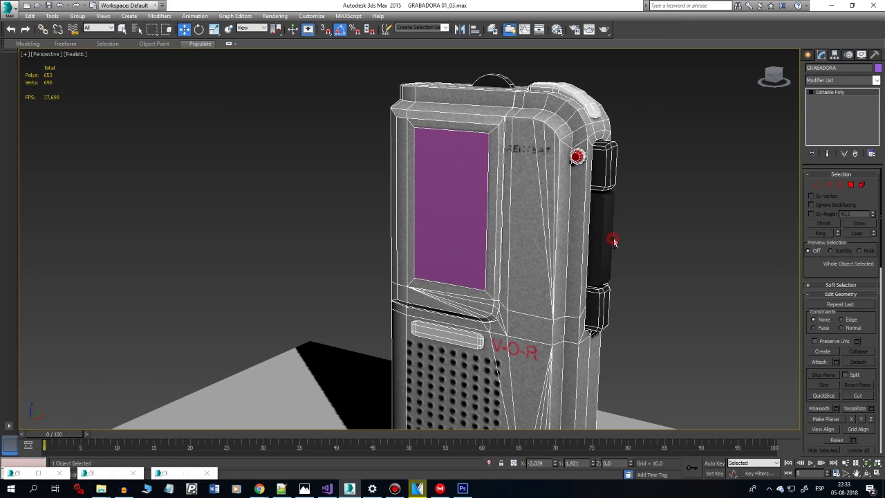
Select the recorder body, the detached middle side button and both square reel planes together
left_click(604, 240, "ctrl")
key("F3")
scroll(588, 258, "down", 3)
left_click(508, 231, "ctrl")
left_click(511, 220, "ctrl")
key("F3")
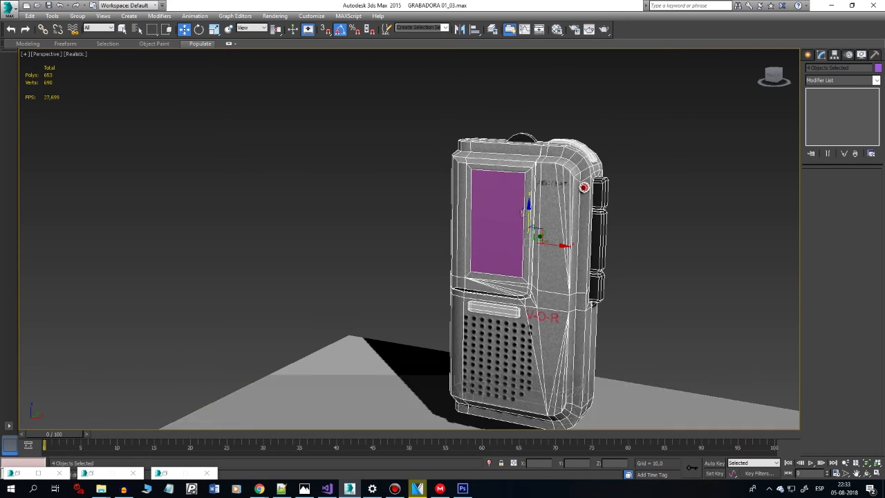
Start exporting only the selected objects as FBX, with the game project's Assets\3D folder as the destination
left_click(8, 7)
mouse_move(59, 157)
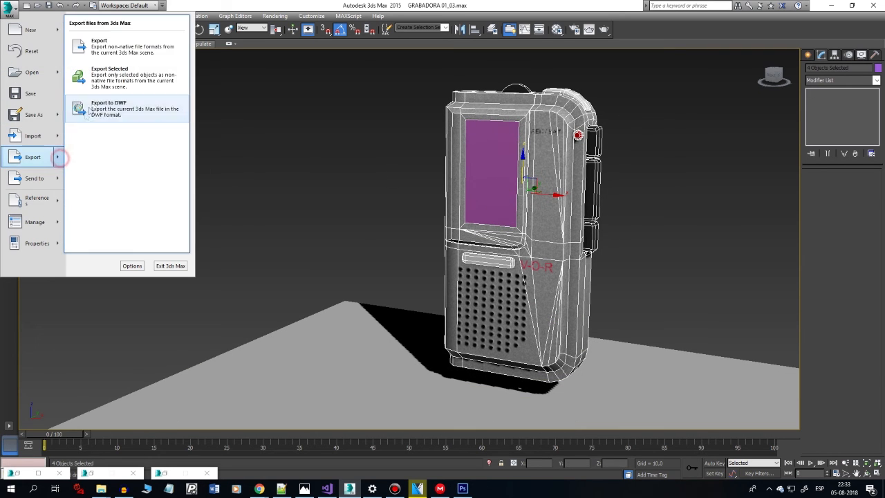
left_click(116, 74)
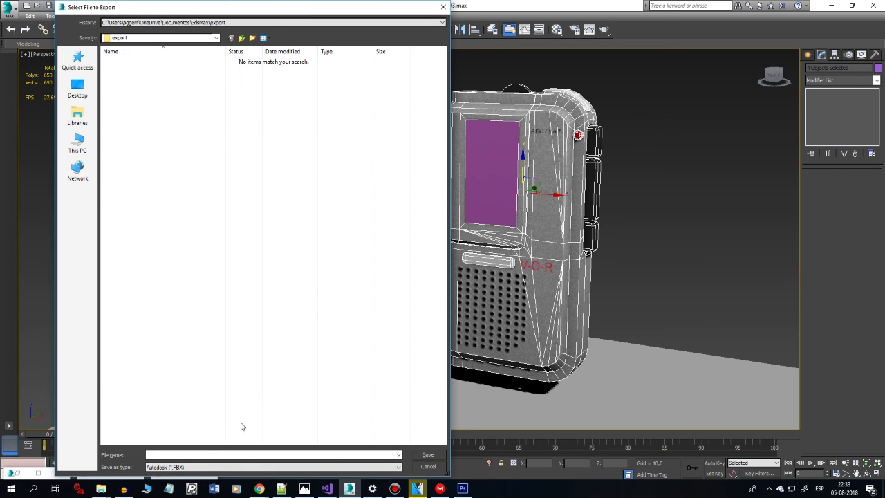
left_click(269, 25)
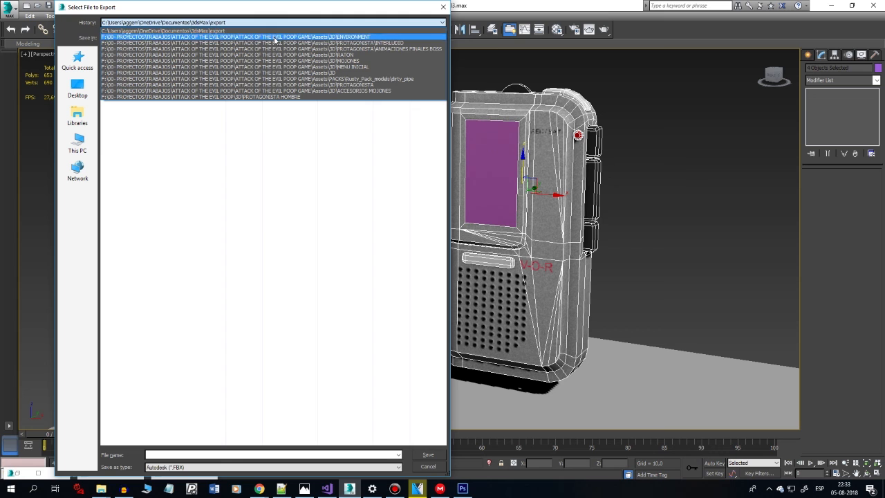
left_click(275, 38)
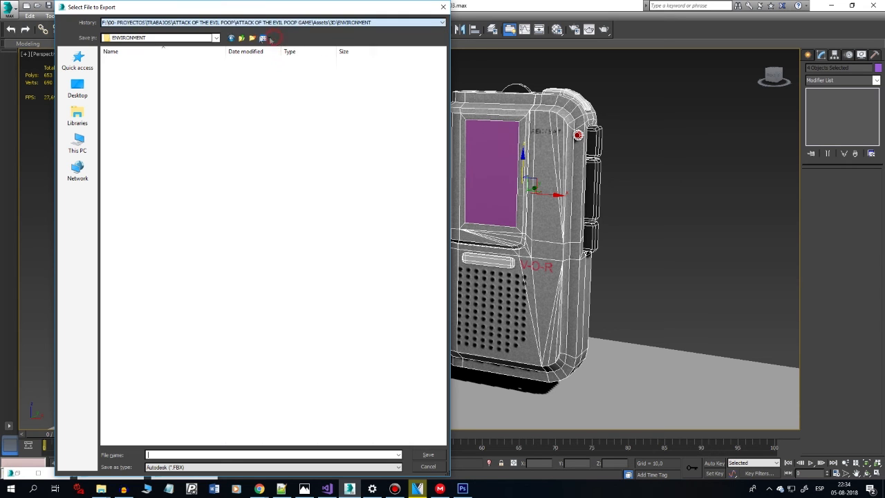
left_click(241, 39)
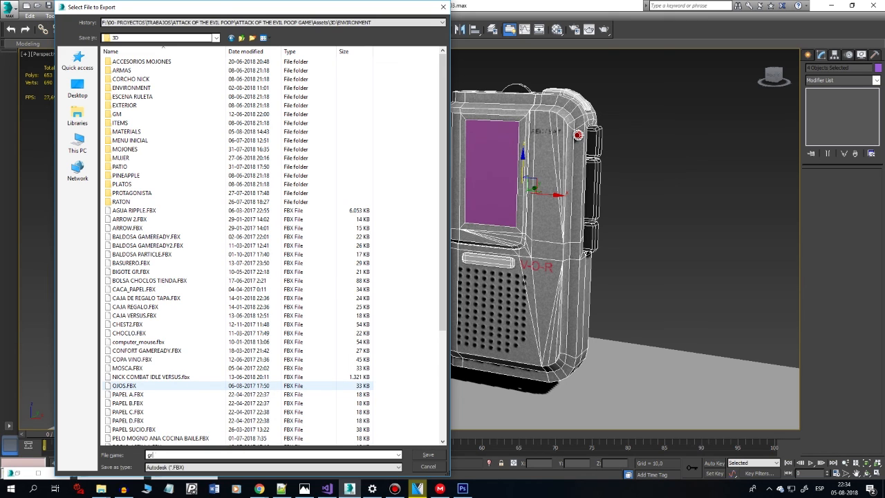
Name the export file GRABADORA, turn off Animation in the FBX options and complete the export
key("BackSpace")
key("BackSpace")
key("BackSpace")
type("GRABADORA")
key("Return")
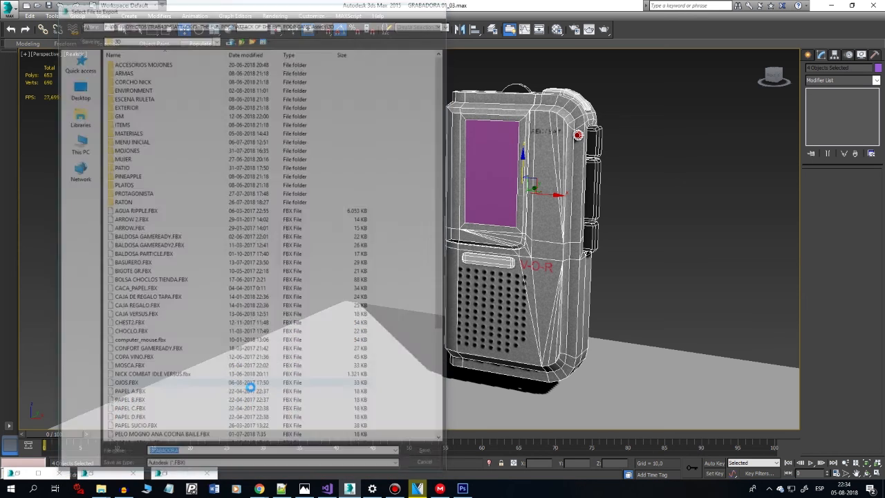
left_click(393, 148)
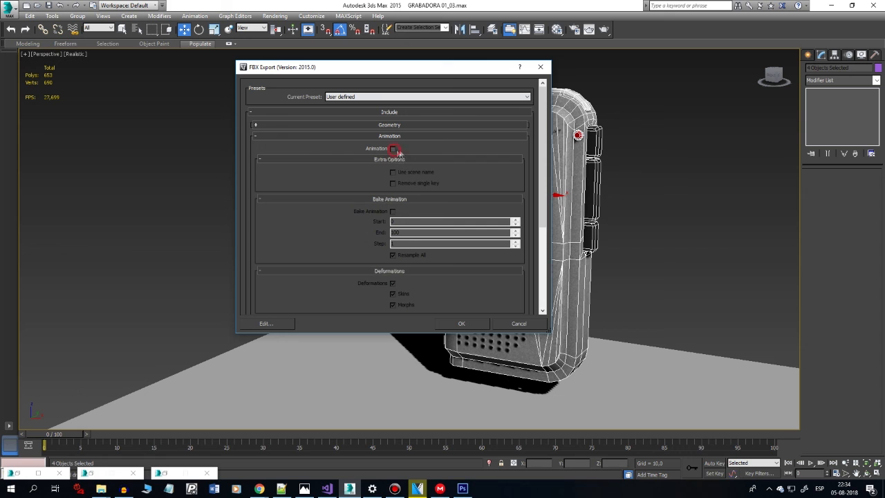
left_click(460, 324)
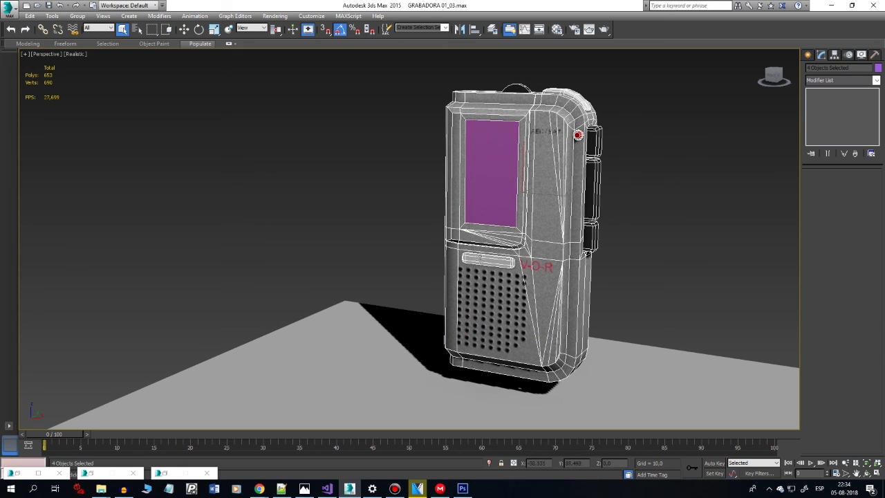